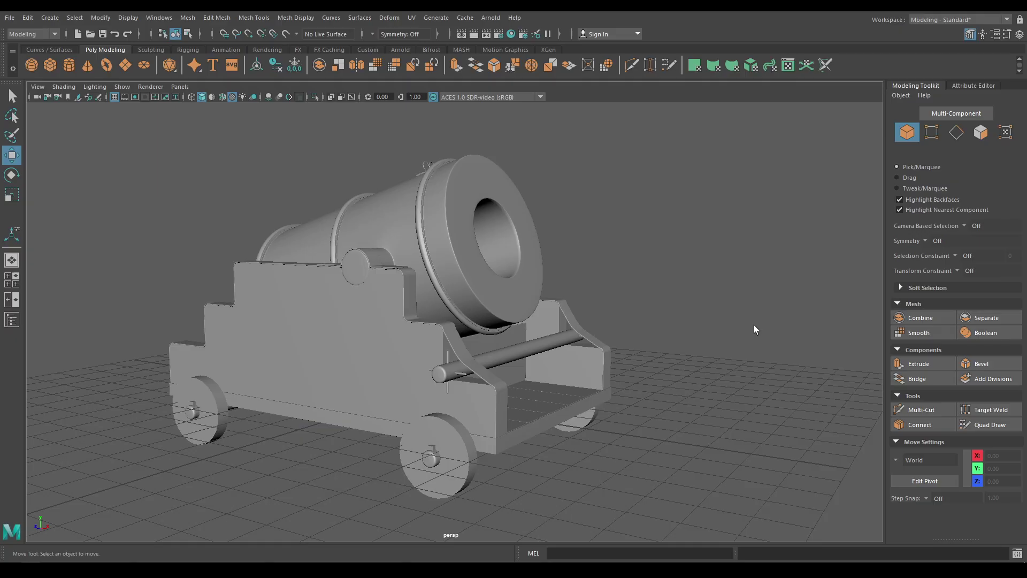
Step: Show the wireframe overlay on the shaded cannon model
left_click_drag(653, 308, 592, 323, "alt")
scroll(557, 412, "up", 3)
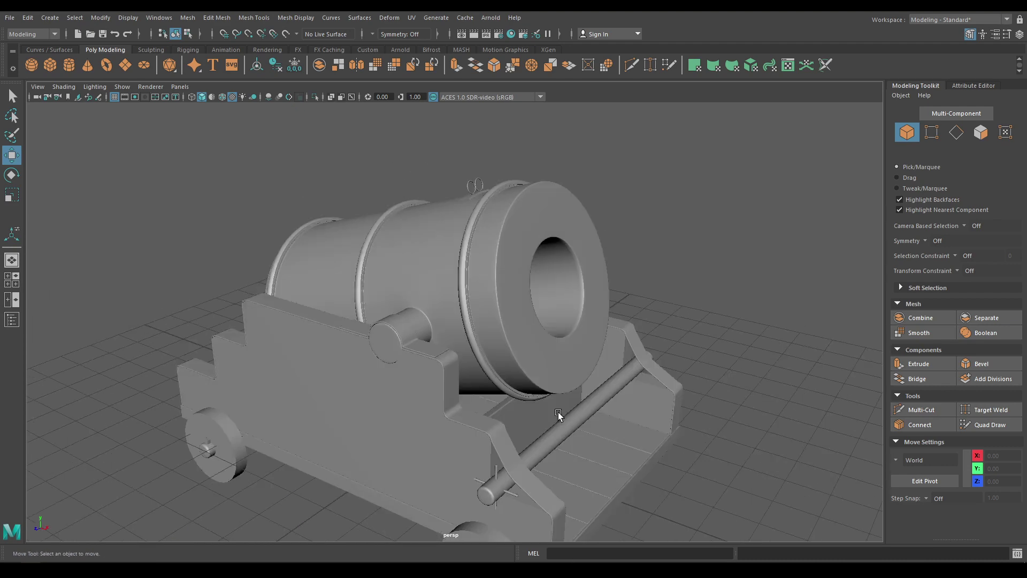
left_click_drag(427, 436, 440, 419, "alt")
left_click(229, 98)
mouse_move(362, 321)
left_mouse_down("alt")
mouse_move(422, 424)
mouse_move(422, 398)
mouse_move(406, 374)
mouse_move(426, 378)
mouse_move(401, 394)
mouse_move(412, 385)
mouse_move(390, 337)
mouse_move(744, 335)
left_mouse_up("alt")
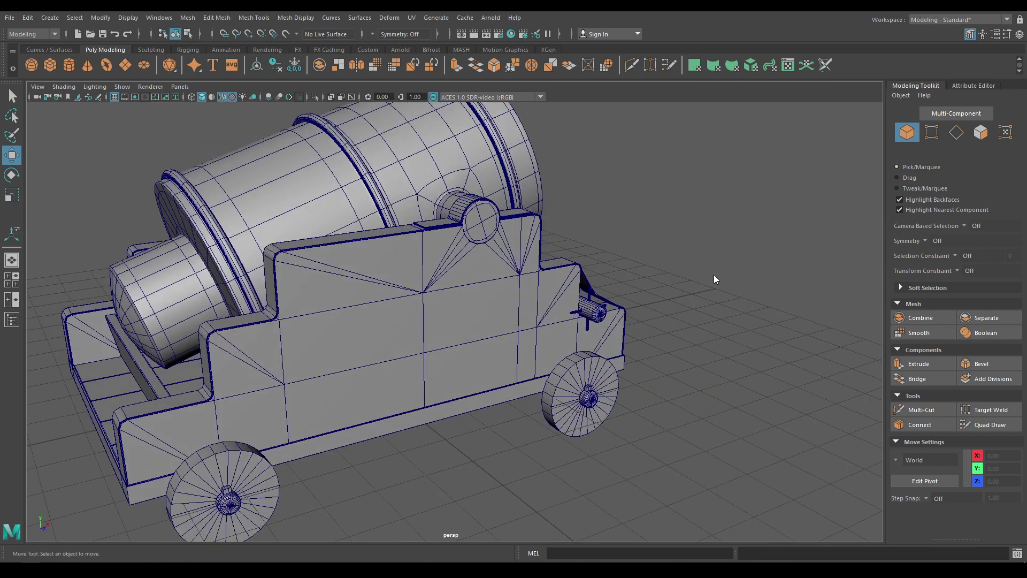
Step: Create a polygon cube and move it outward beside the carriage to Z about 4.53
left_click(414, 385)
left_click_drag(702, 303, 546, 353, "alt")
left_click_drag(454, 415, 504, 484)
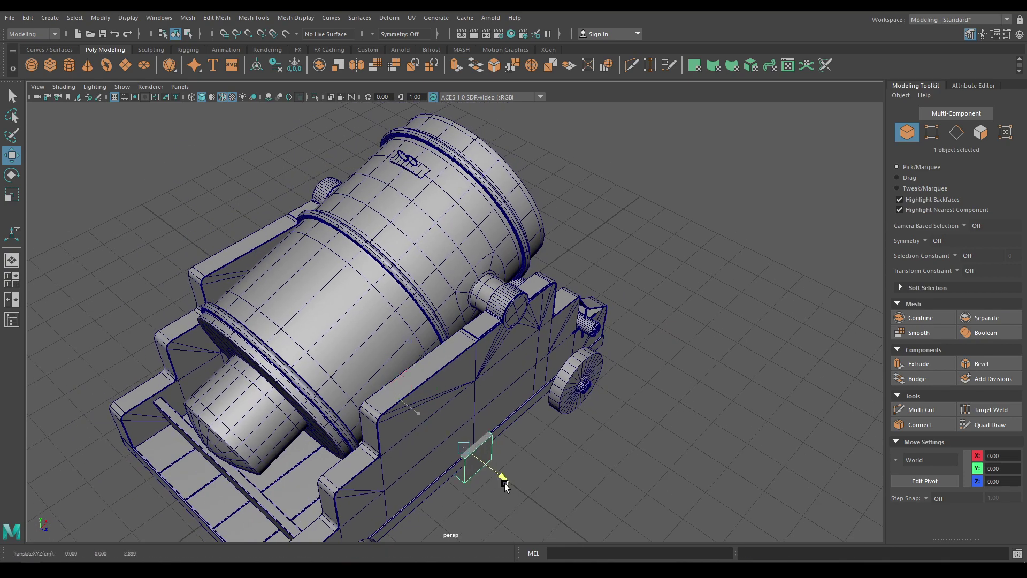
left_click_drag(603, 422, 499, 223, "alt")
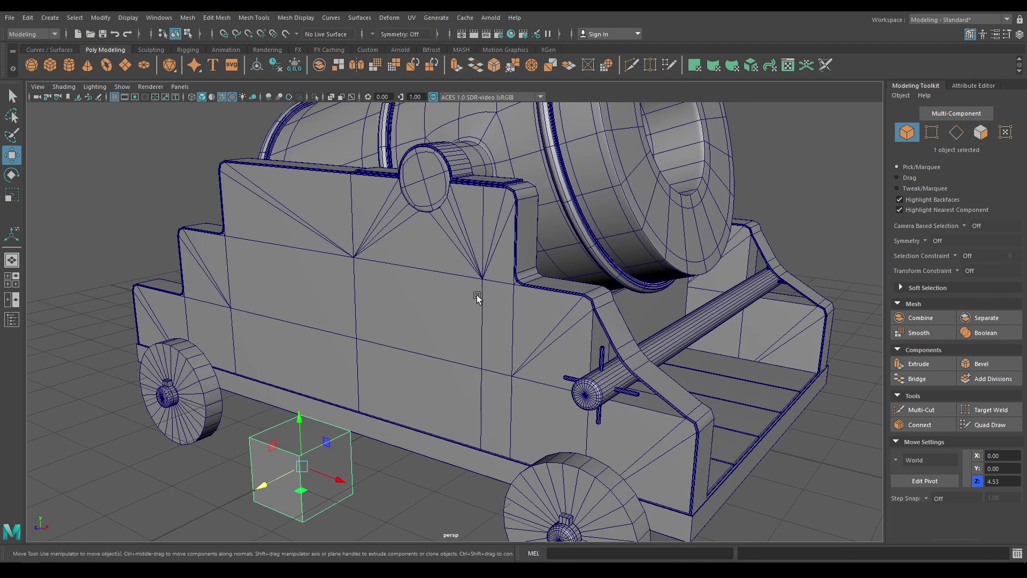
Step: Place the cube over the side panel in the front view, at X about 1.91 and Y about 0.91
left_click_drag(464, 359, 425, 355, "alt")
key("space")
scroll(426, 318, "up", 5)
middle_click_drag(394, 224, 429, 434, "alt")
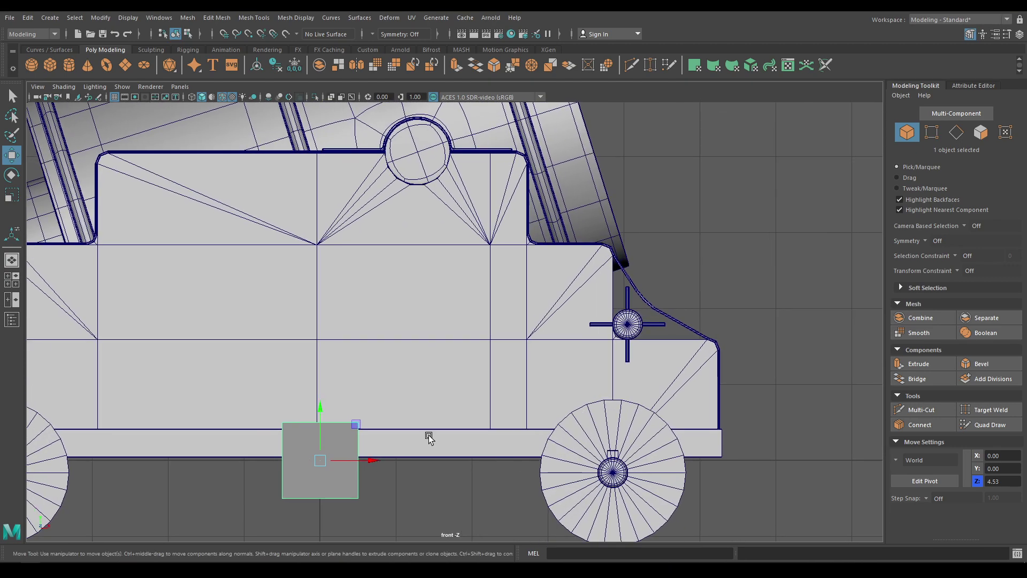
left_click_drag(317, 457, 461, 383)
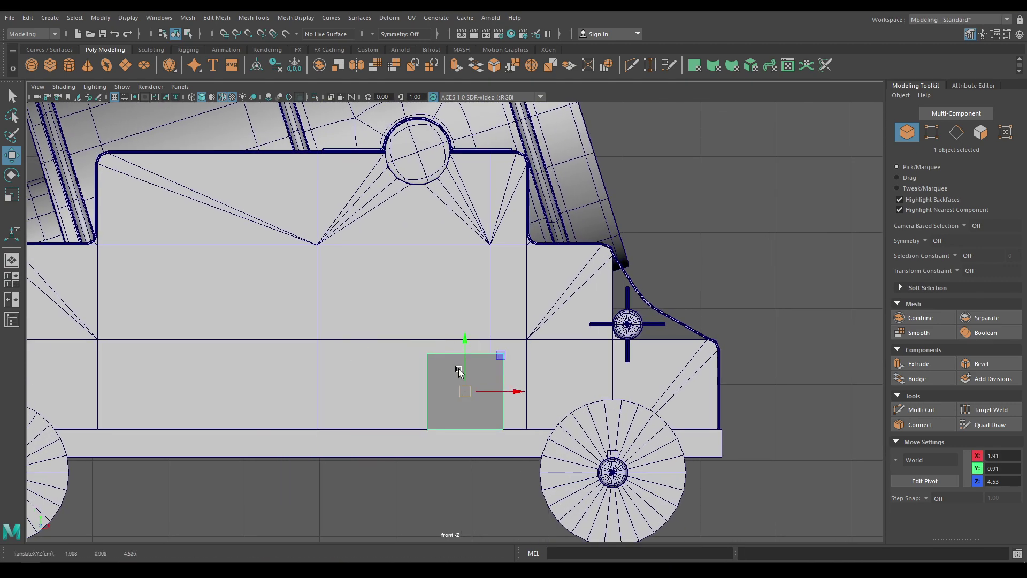
Step: Scale the cube into a tall, narrow strip and raise it to Y about 1.90, reaching the side panel's upper edge
scroll(471, 369, "up", 1)
key("r")
left_click_drag(509, 399, 474, 394)
left_click_drag(465, 349, 470, 187)
key("w")
left_click_drag(466, 345, 473, 259)
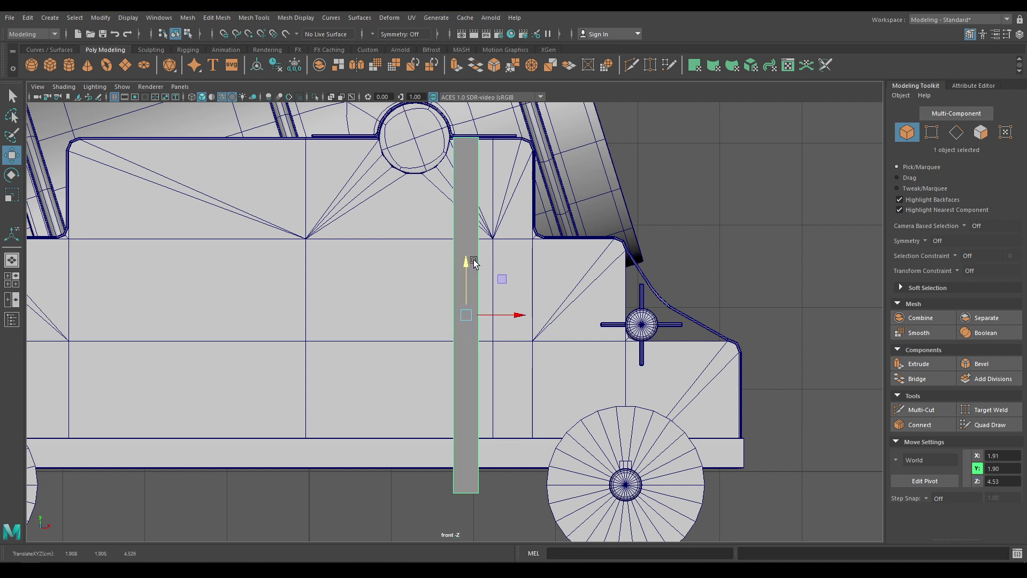
Step: Move the strip's four lower vertices up so its lower end meets the upper edge of the carriage base
key("F8")
left_click_drag(486, 511, 436, 477)
left_click_drag(467, 439, 467, 416)
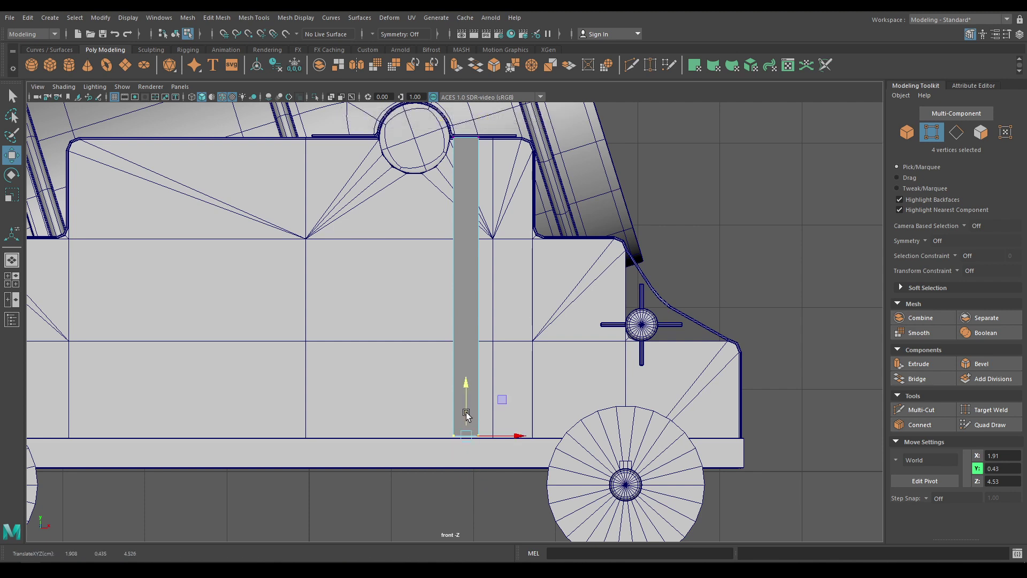
left_click_drag(465, 389, 467, 397)
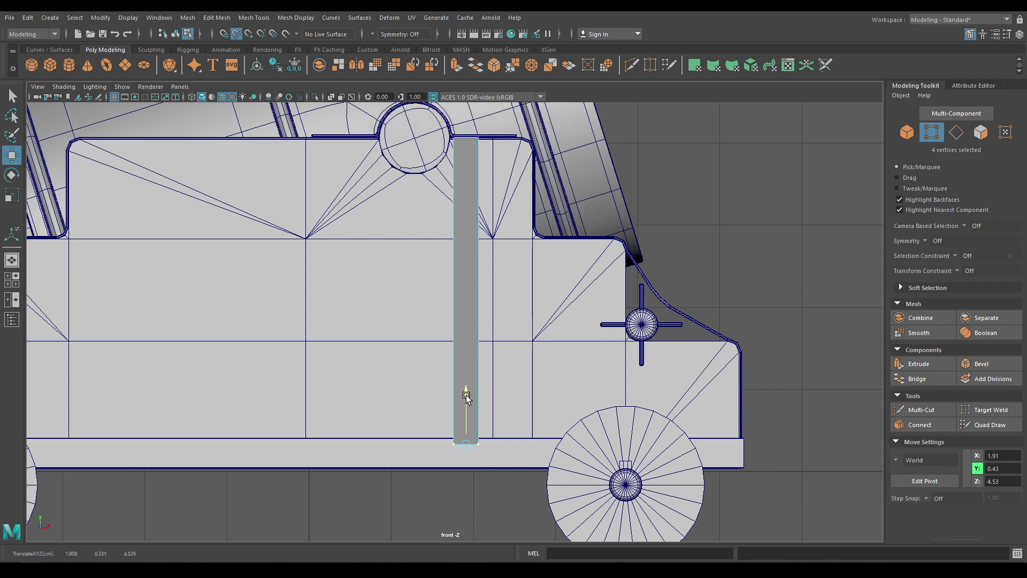
key("space")
key("space")
Step: Scale the strip along Z into a thin plate in the perspective view
left_click_drag(407, 305, 398, 256, "alt")
right_click_drag(398, 253, 441, 241)
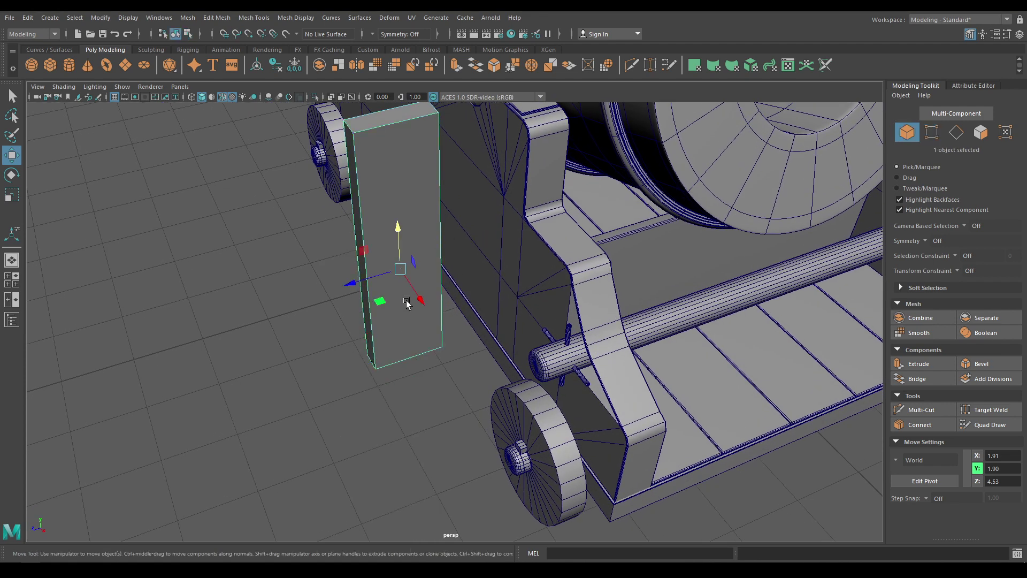
key("r")
left_click_drag(355, 282, 405, 270)
right_click(381, 196)
left_click(361, 278)
left_click(398, 269)
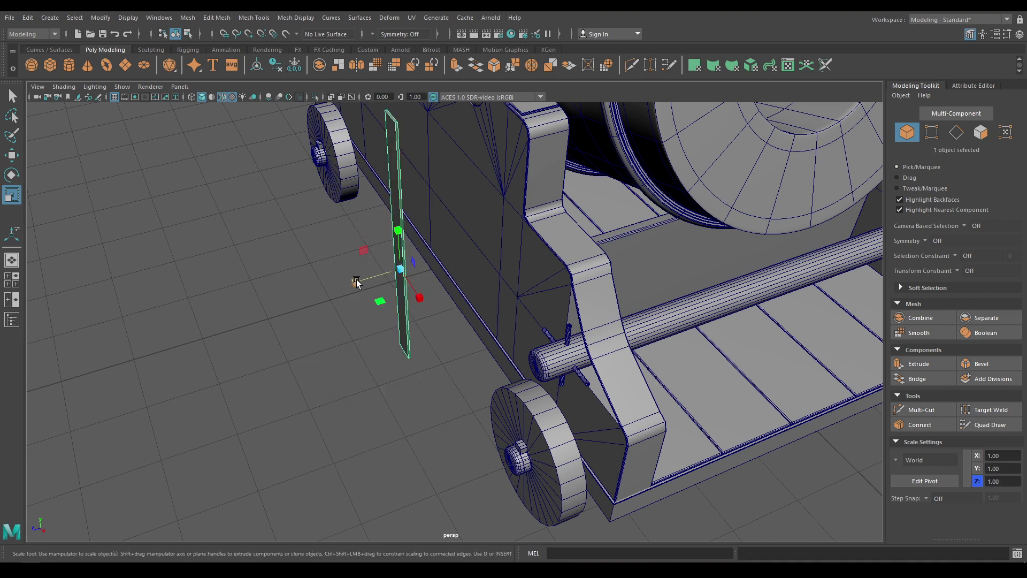
Step: Move the thin strip against the outer face of the side panel, at Z about 3.27
key("w")
left_click_drag(355, 282, 492, 225)
key("f")
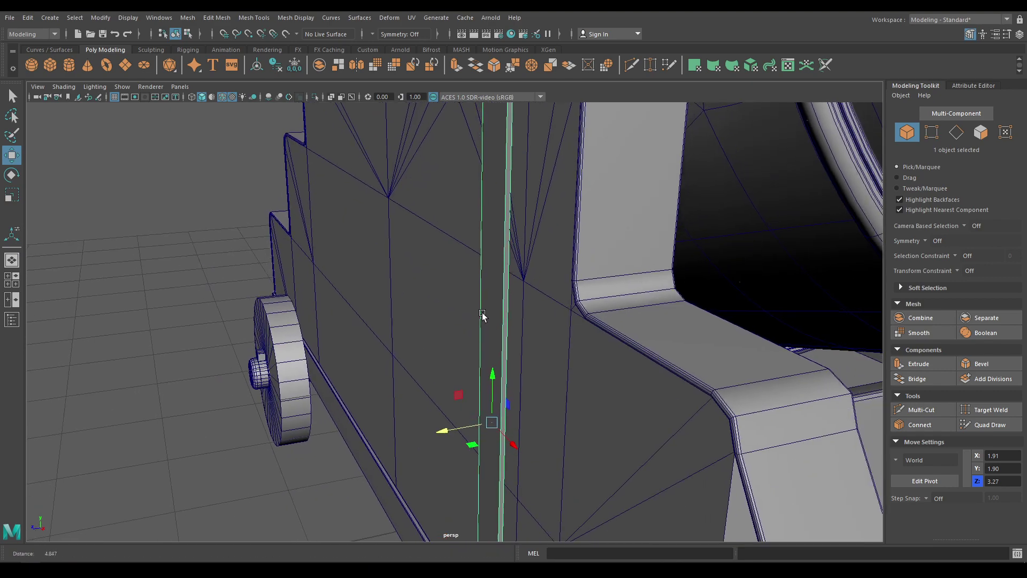
middle_click_drag(481, 316, 488, 221, "alt")
left_click_drag(489, 221, 609, 503, "alt")
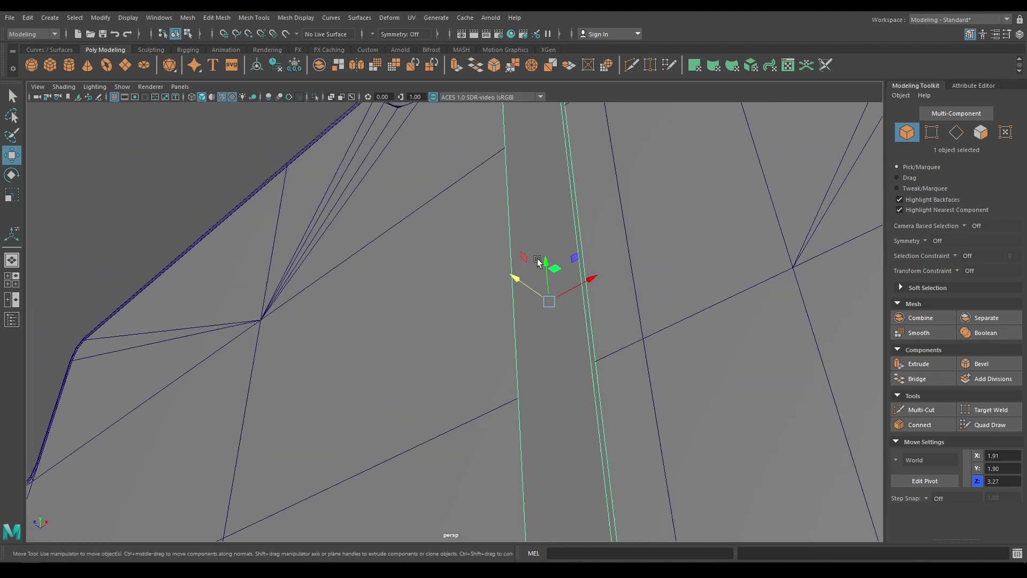
left_click_drag(537, 261, 424, 291, "alt")
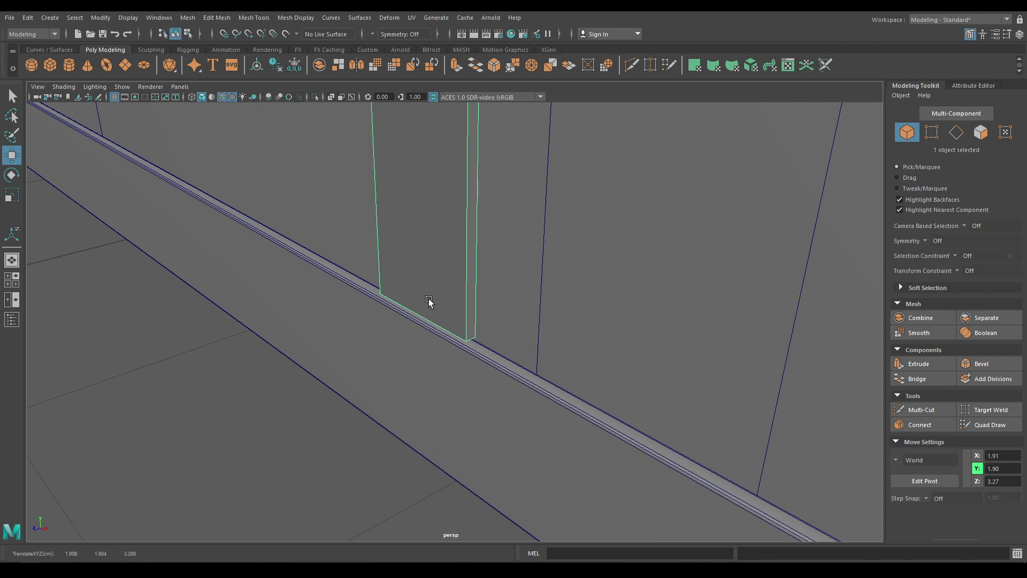
left_click_drag(430, 304, 427, 114, "alt")
scroll(431, 375, "down", 3)
scroll(461, 459, "up", 3)
Step: Bevel all edges of the strip with 2 segments and a fraction of about 0.36
right_click_drag(448, 211, 442, 170)
scroll(428, 161, "down", 3)
scroll(345, 286, "up", 8)
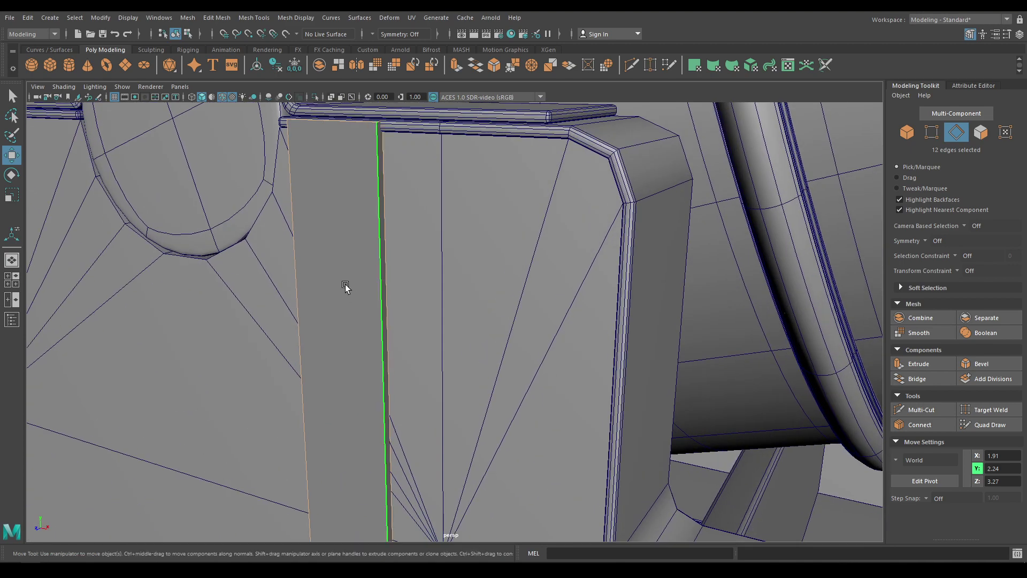
right_click_drag(345, 285, 403, 285, "shift")
left_click_drag(403, 285, 491, 484, "alt")
left_click(722, 260)
left_click_drag(722, 260, 726, 261)
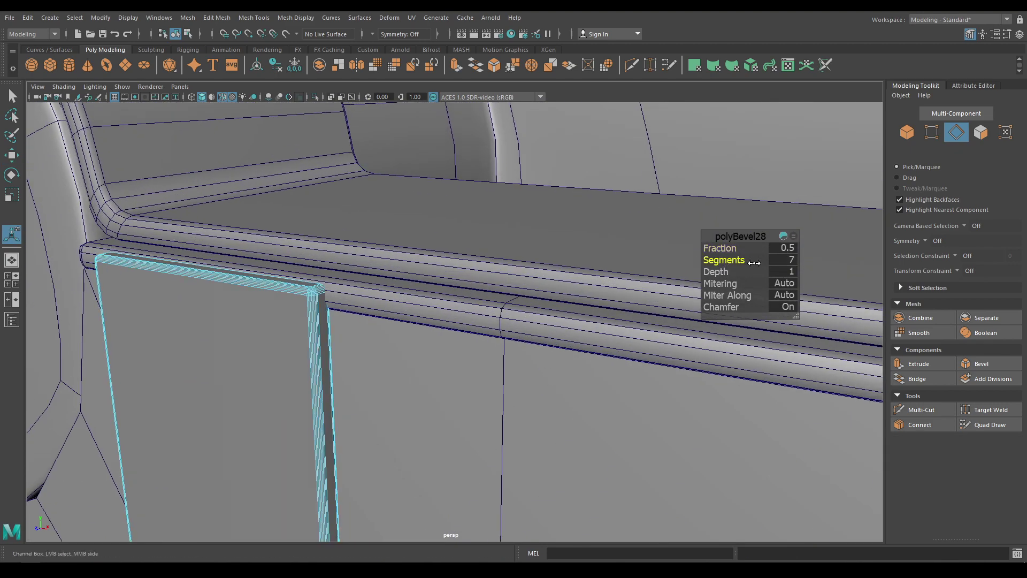
left_click(718, 249)
left_click_drag(719, 249, 716, 245)
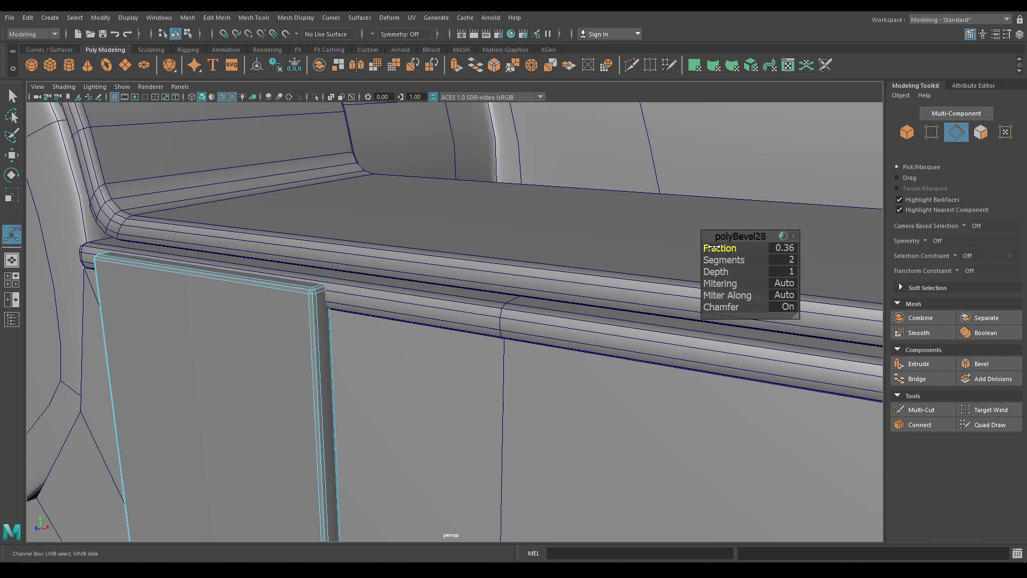
Step: Lower the strip's upper-end vertices slightly below the side panel's upper rim
key("w")
right_click_drag(252, 271, 200, 272)
left_click_drag(361, 363, 86, 205)
left_click_drag(196, 215, 208, 241)
left_click_drag(319, 348, 633, 348, "alt")
right_click_drag(694, 336, 746, 258)
left_click_drag(724, 378, 471, 351, "alt")
Step: Assign the blinn1 material to the strip and save the scene
left_click(659, 339)
left_click(471, 352)
right_click_drag(470, 352, 470, 348)
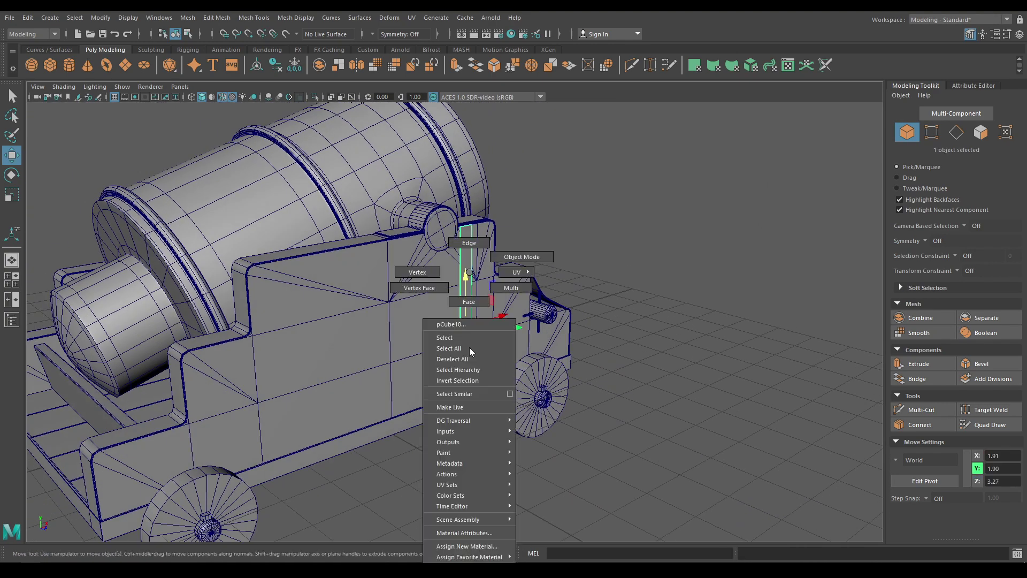
mouse_move(505, 558)
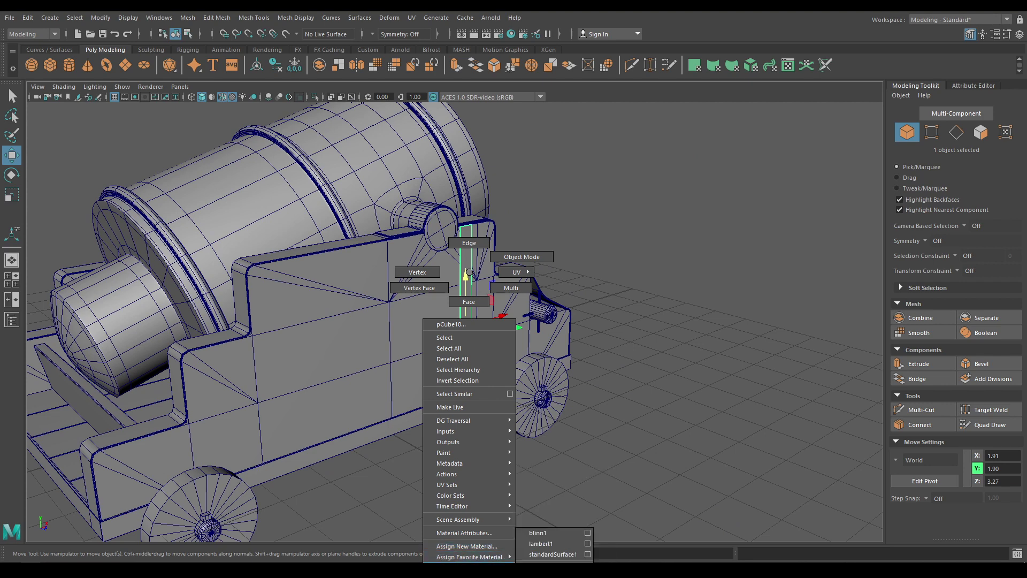
left_click(544, 534)
left_click(636, 418)
left_click_drag(636, 418, 524, 452, "alt")
key("ctrl+s")
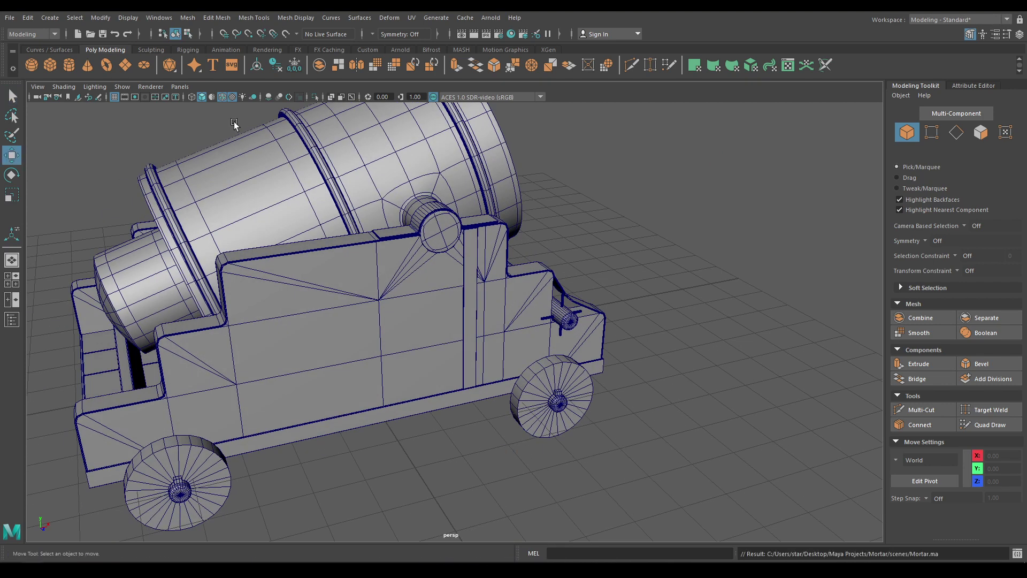
Step: Hide the wireframe overlay and examine how the strip sits on the side panel
left_click(227, 97)
mouse_move(317, 278)
left_mouse_down("alt")
mouse_move(253, 304)
mouse_move(385, 493)
mouse_move(482, 531)
left_mouse_up("alt")
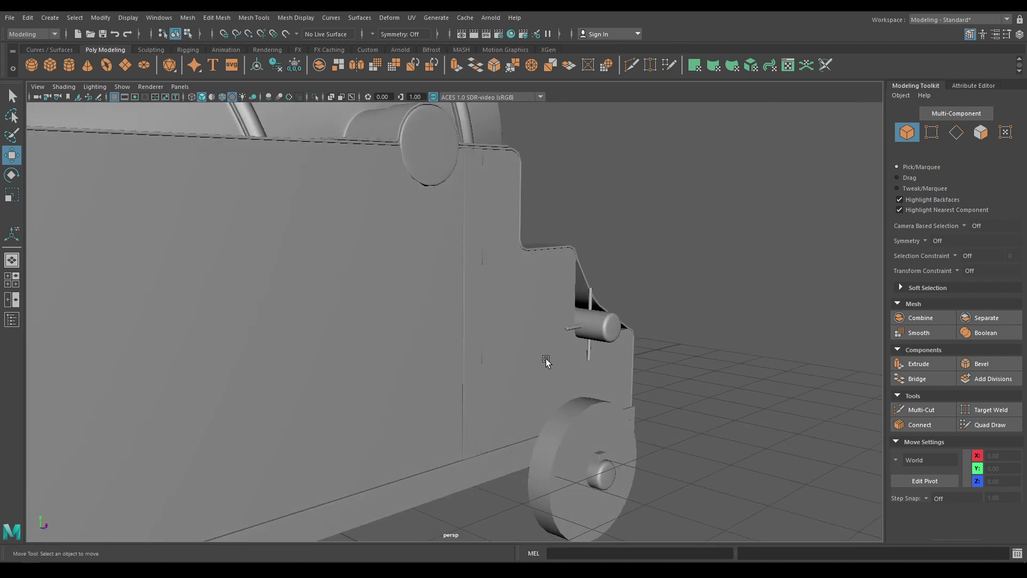
right_click_drag(545, 361, 460, 307, "alt")
Step: Restore the wireframe overlay, duplicate the strip and move the copy to X about -2.29 near the breech end
left_click(460, 307)
left_click_drag(460, 307, 512, 392, "alt")
key("space")
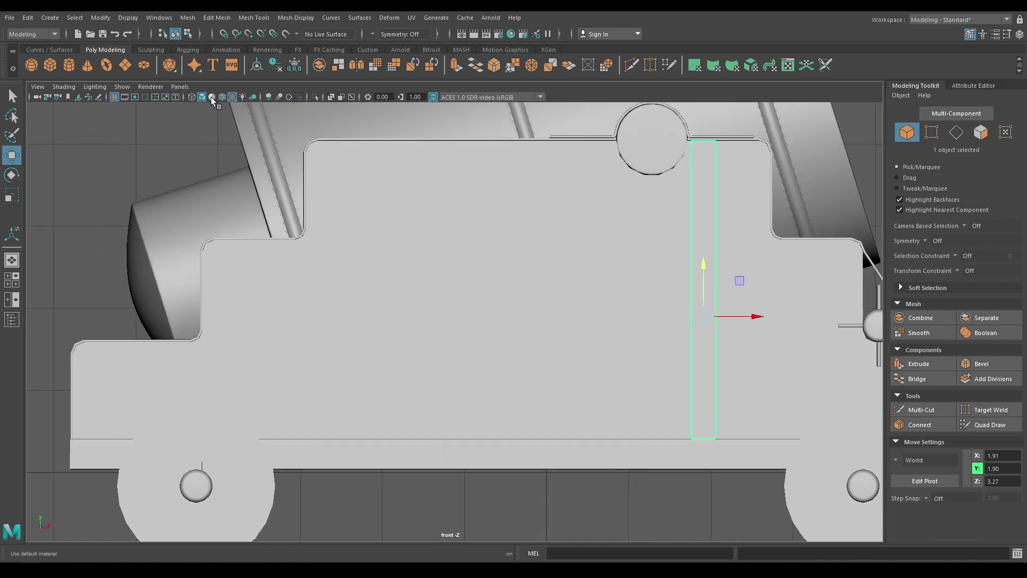
left_click(211, 97)
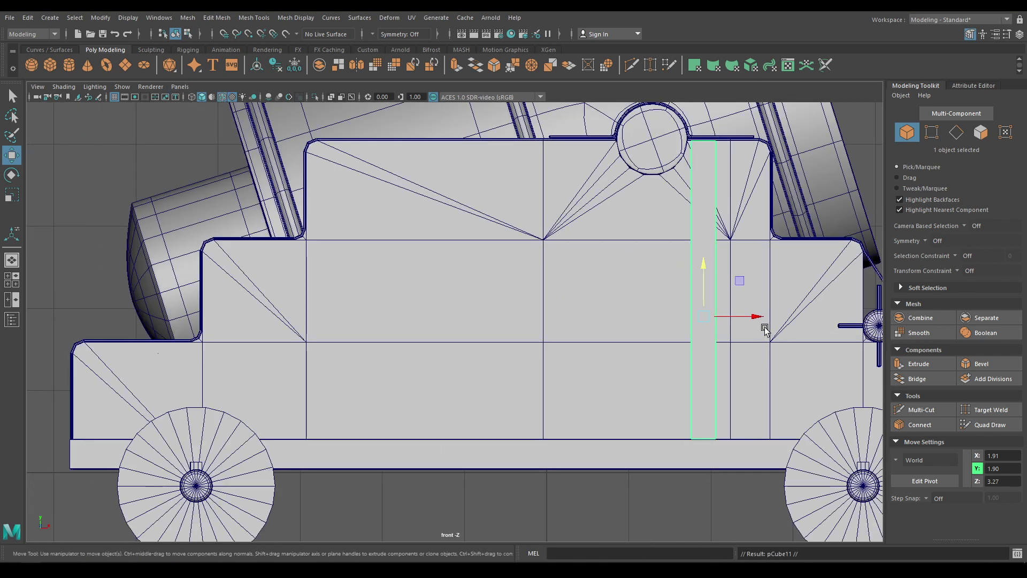
left_click_drag(756, 318, 415, 321)
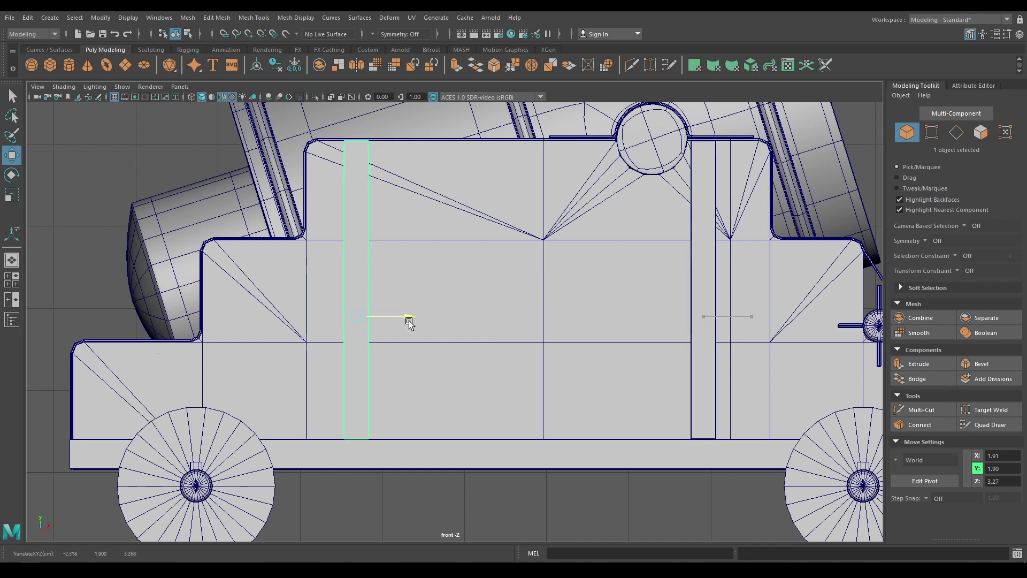
left_click_drag(392, 323, 414, 324)
key("space")
left_click(413, 322)
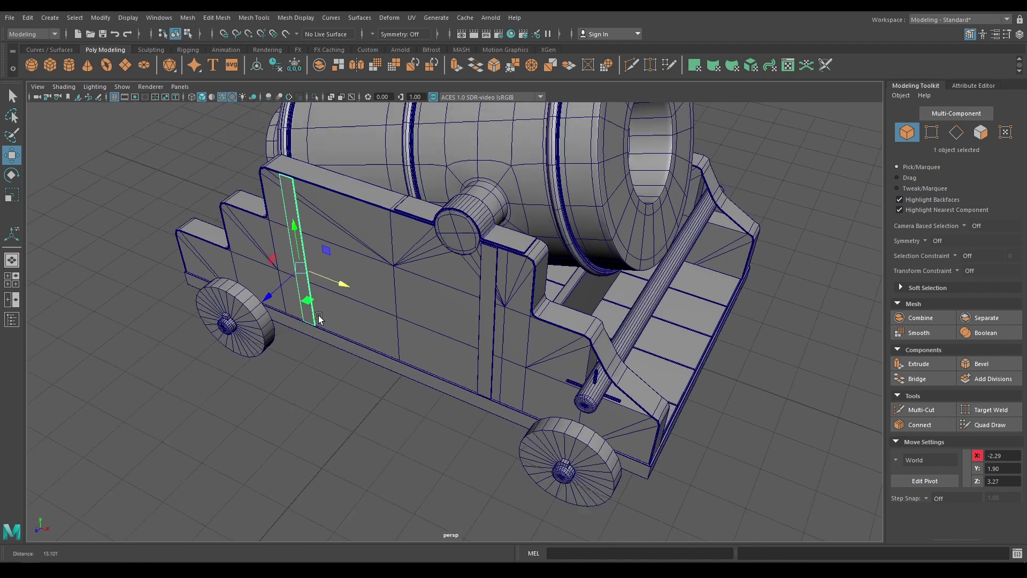
Step: Create a polygon torus beside the carriage at Z about 4.70 and rotate it upright
left_click(321, 492)
left_click_drag(321, 492, 277, 438, "alt")
middle_click_drag(277, 437, 310, 413, "alt")
left_click_drag(309, 413, 182, 197, "alt")
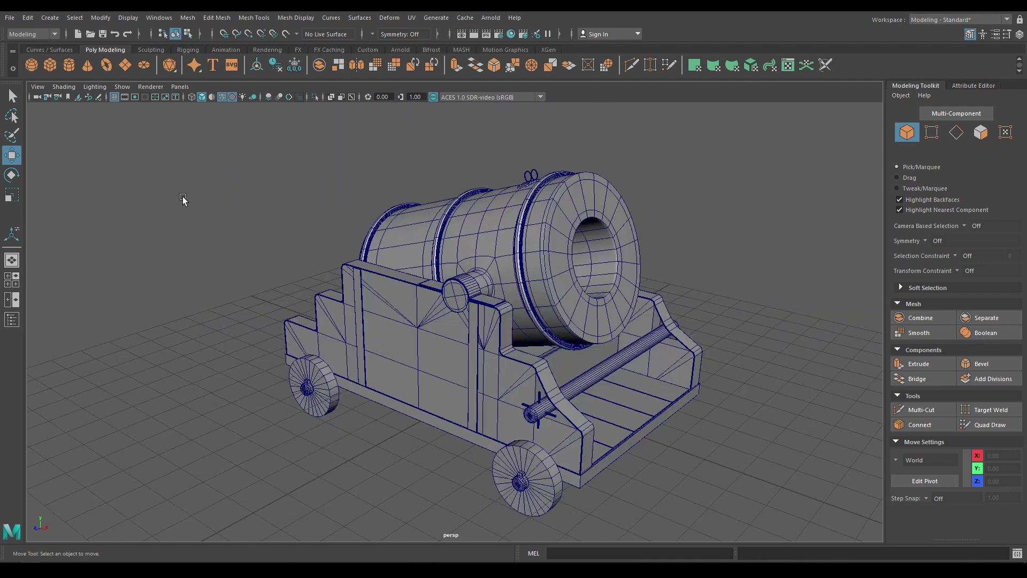
right_click(207, 216, "shift")
left_click(231, 225)
left_click_drag(321, 320, 331, 451, "alt")
key("e")
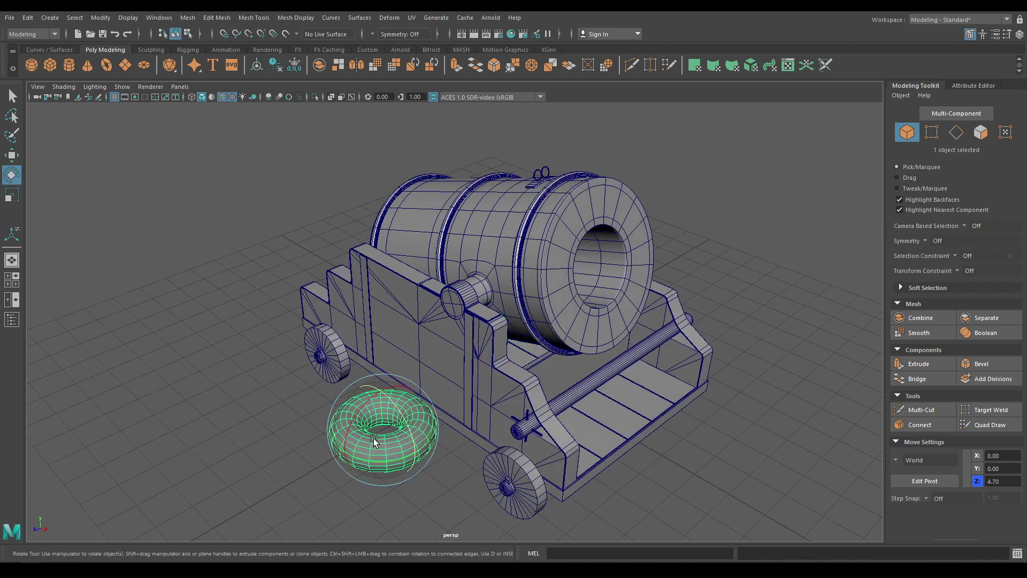
left_click_drag(413, 444, 443, 412)
Step: Set the torus radius to 0.2 and its section radius to 0.03
key("t")
right_click_drag(444, 412, 526, 372, "alt")
middle_click_drag(526, 372, 656, 252, "alt")
mouse_move(732, 249)
left_mouse_down()
mouse_move(676, 251)
mouse_move(717, 260)
mouse_move(697, 262)
mouse_move(728, 250)
mouse_move(727, 259)
left_mouse_up()
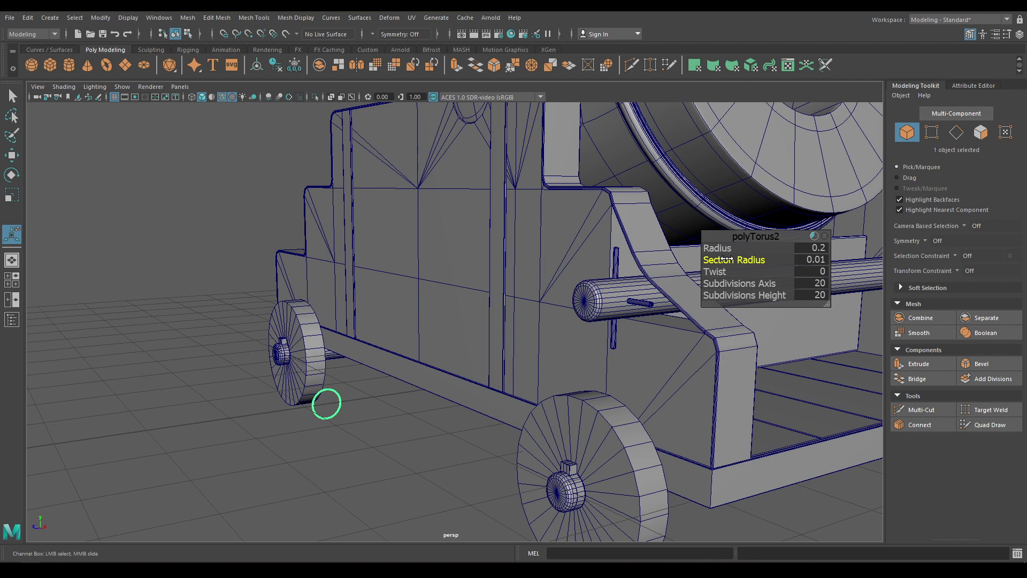
scroll(277, 424, "up", 4)
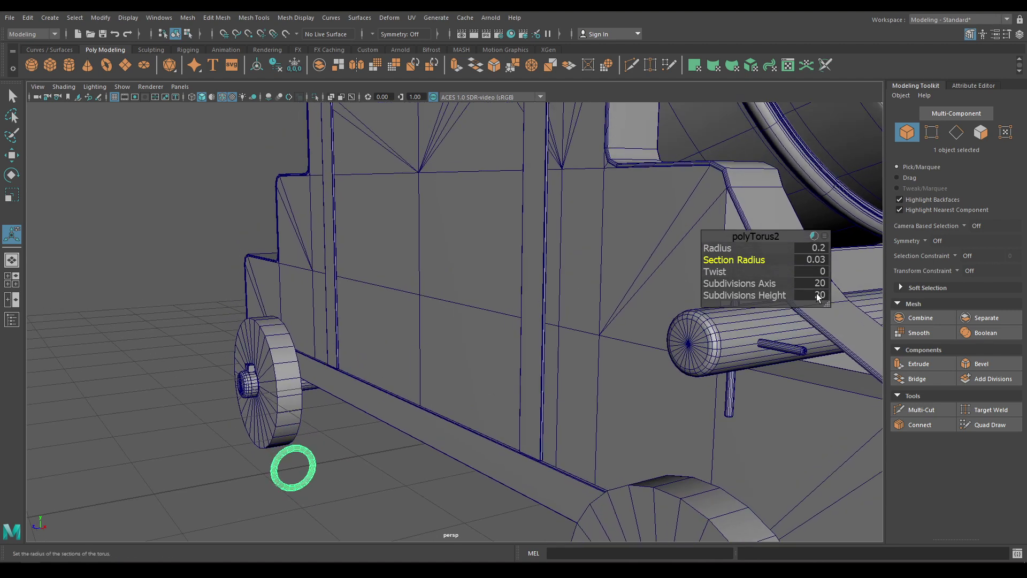
Step: Move the torus ring up beside the front strip, at about X 1.61, Y 2.46 and Z 3.51
key("w")
left_click_drag(293, 434, 306, 178)
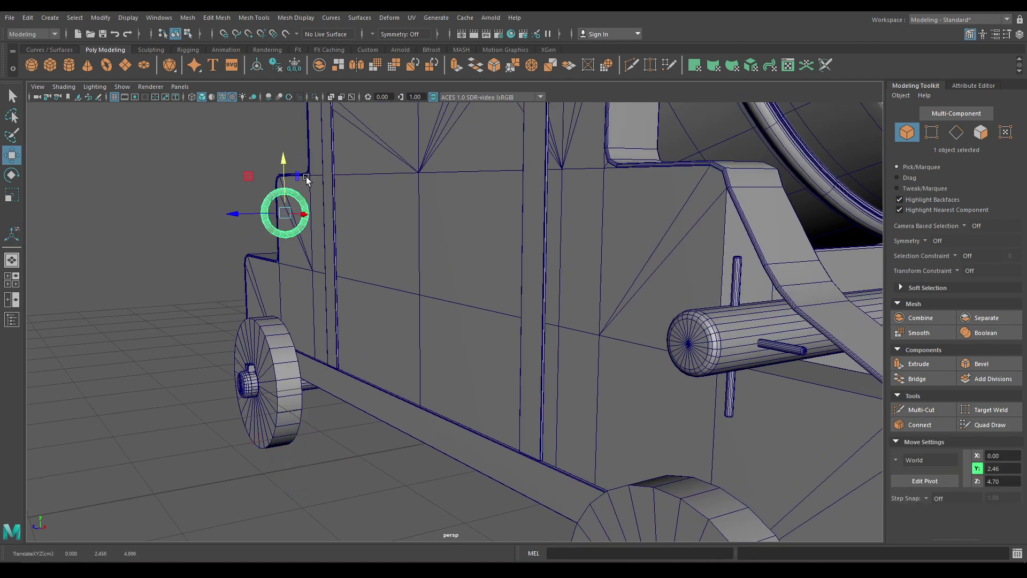
left_click_drag(226, 211, 477, 408)
scroll(475, 298, "up", 3)
left_click_drag(367, 355, 381, 364)
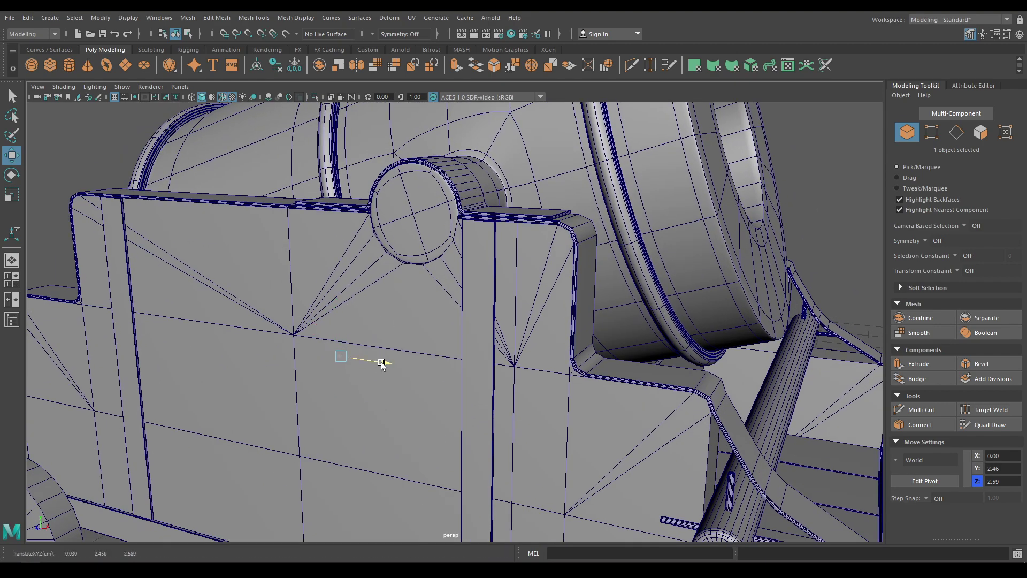
left_click_drag(527, 382, 525, 382)
key("ctrl+shift+a")
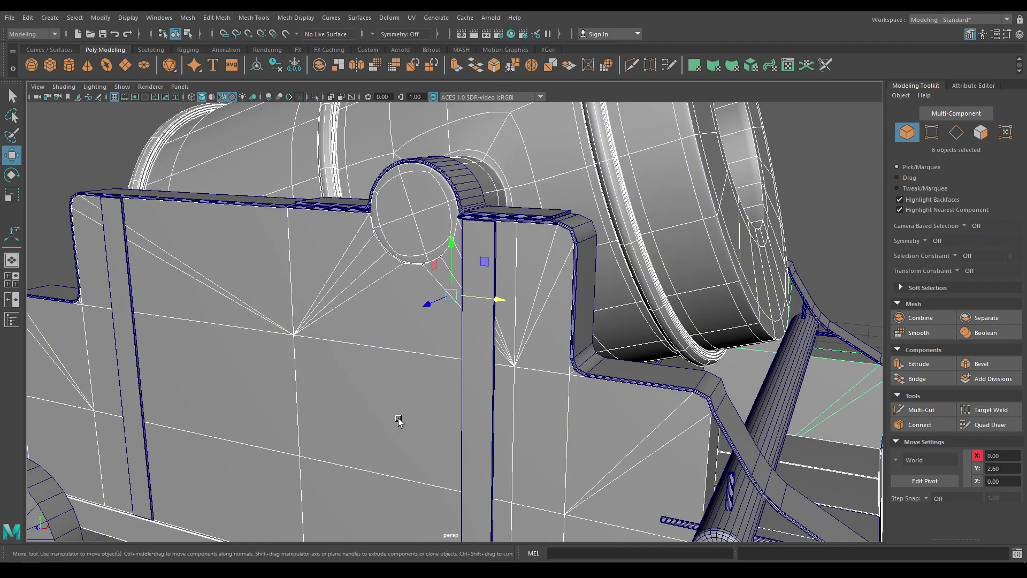
left_click(452, 394)
left_click(431, 409)
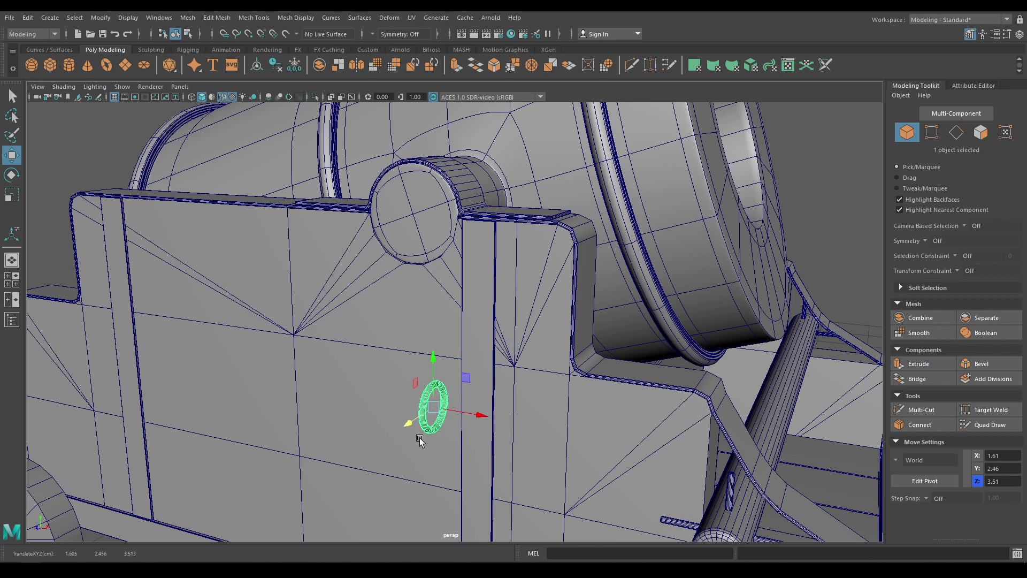
Step: Position the ring at the upper part of the front strip, at X about 1.94 and Y about 3.14
left_click_drag(487, 417, 523, 418)
left_click_drag(466, 368, 409, 336)
key("space")
scroll(534, 480, "up", 2)
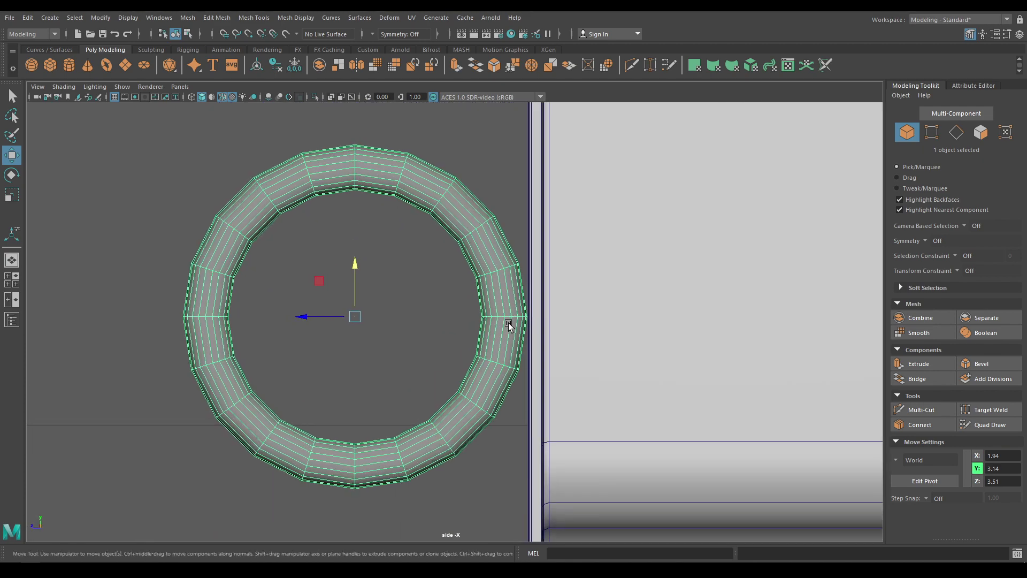
scroll(578, 337, "up", 2)
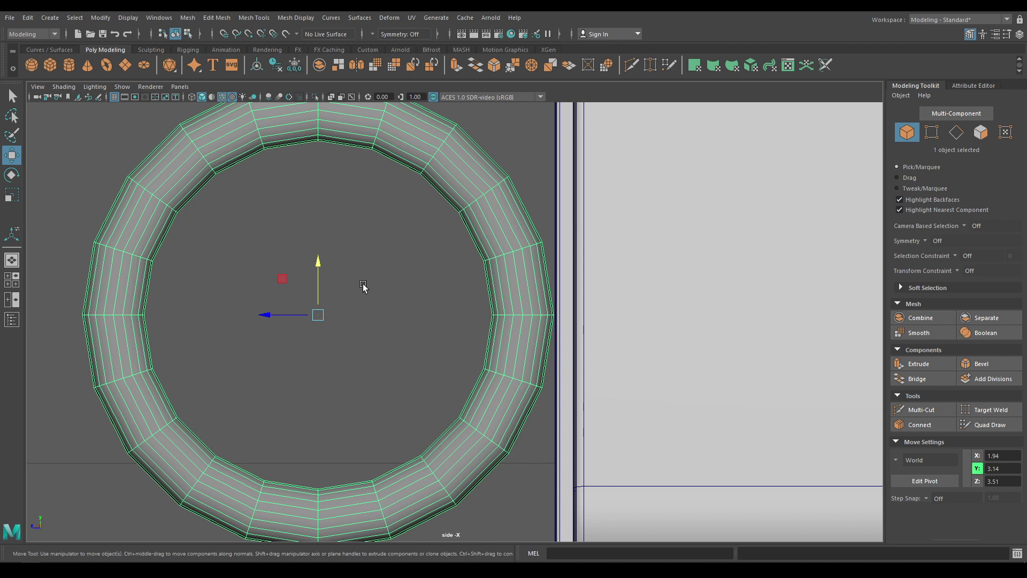
Step: Nudge the ring slightly along Z, then set its torus radius to 0.15 and section radius to 0.02
left_click(269, 316)
left_click_drag(269, 316, 271, 315)
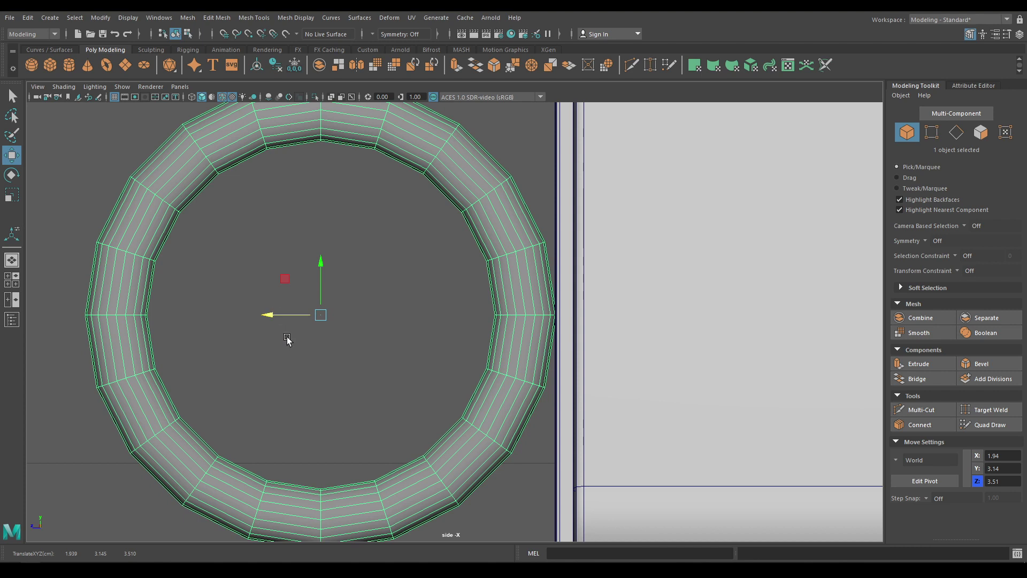
key("t")
left_click_drag(714, 249, 732, 259)
key("w")
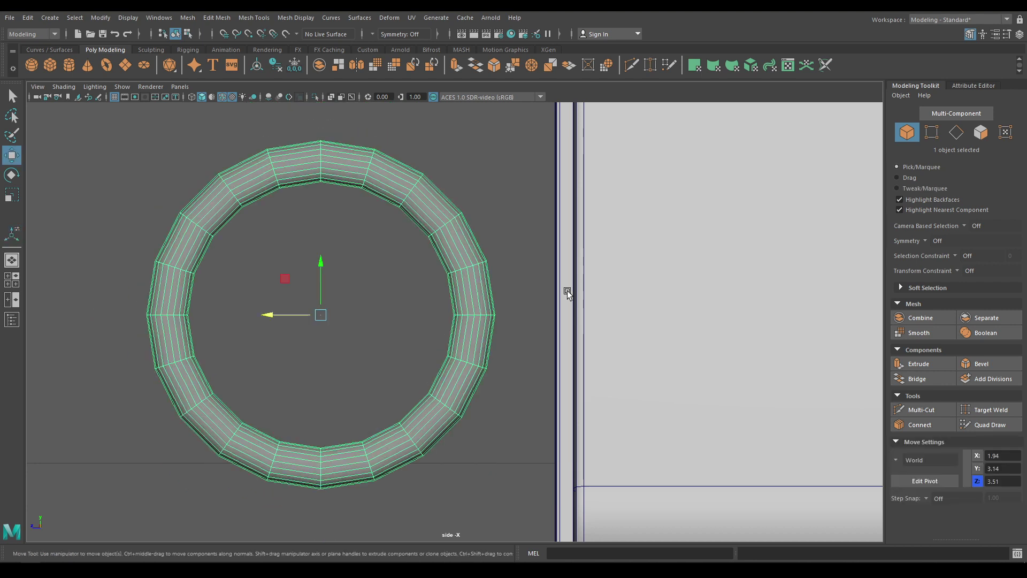
Step: Move the ring closer to the side panel and higher on the front strip, at about Y 3.36 and Z 3.45
left_click_drag(262, 314, 325, 320)
key("space")
left_click(328, 257)
left_click_drag(385, 351, 310, 408, "alt")
left_click_drag(413, 275, 132, 337)
left_click(160, 342)
left_click(221, 98)
mouse_move(257, 193)
left_mouse_down("alt")
mouse_move(287, 211)
mouse_move(239, 229)
mouse_move(374, 352)
left_mouse_up("alt")
left_click(345, 302)
left_click_drag(309, 365, 432, 339, "alt")
Step: Reduce the ring to a torus radius of 0.08 and a section radius of 0.01
key("t")
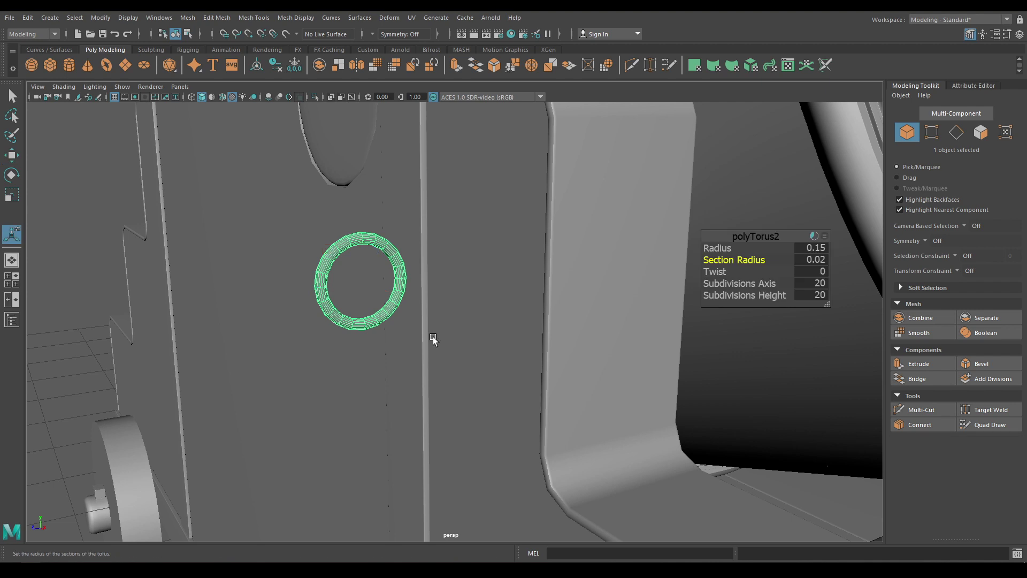
left_click(821, 249)
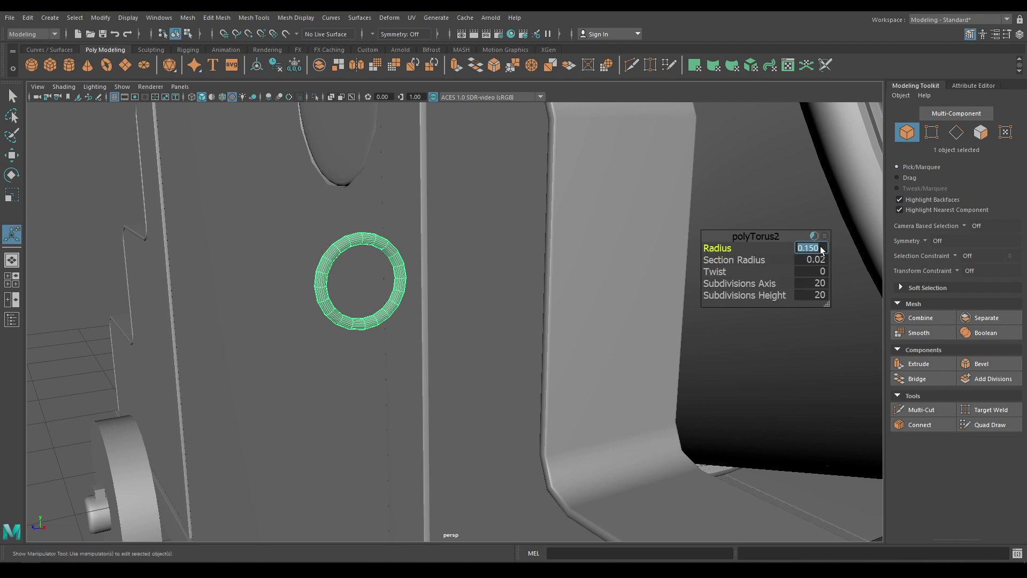
key("Return")
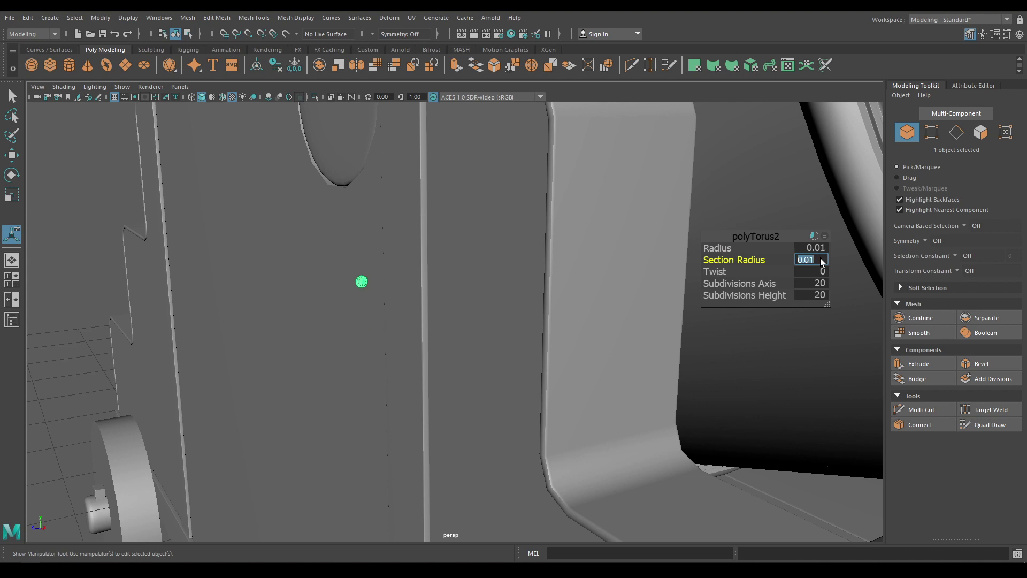
left_click(821, 249)
type("0.1")
key("Return")
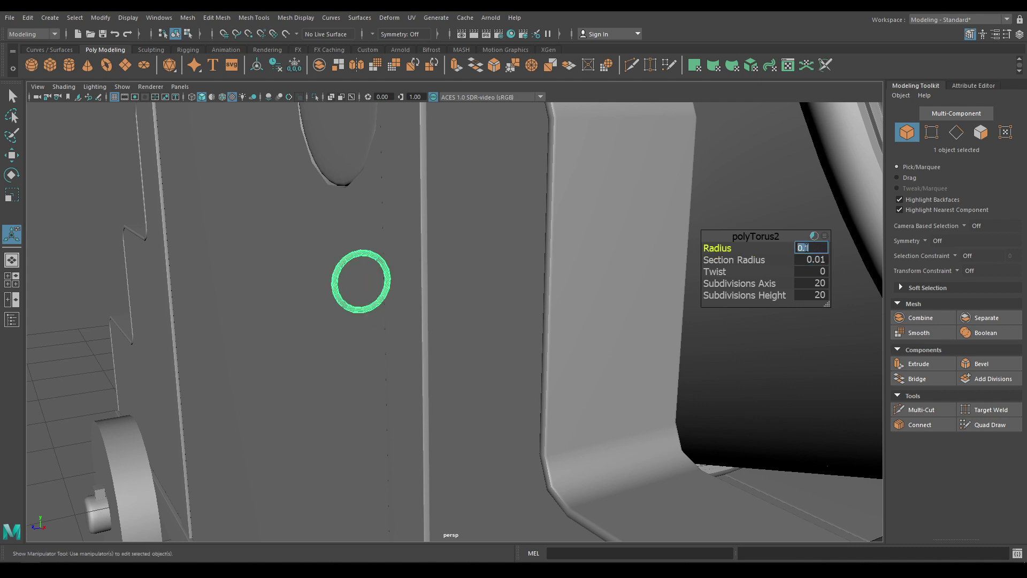
type("0.08")
key("Return")
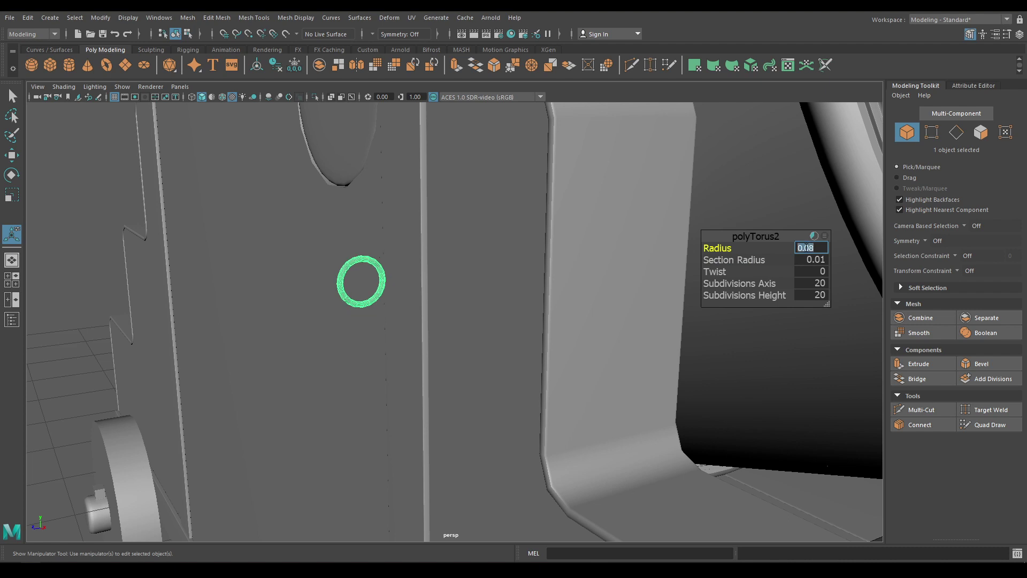
Step: Move the small ring inward so it meets the front strip, at about Z 3.37
key("w")
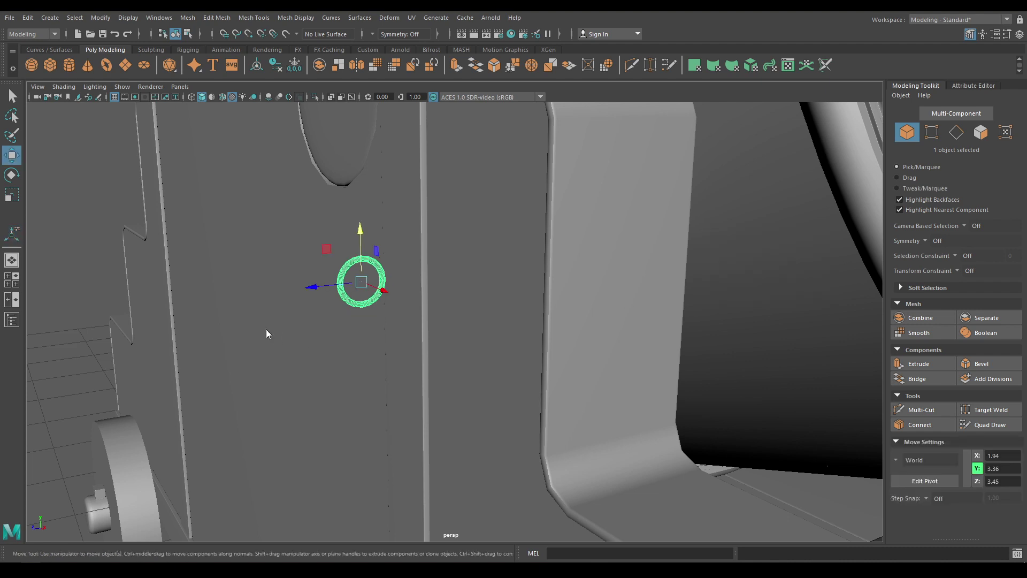
left_click(102, 265)
left_click_drag(102, 265, 253, 248, "alt")
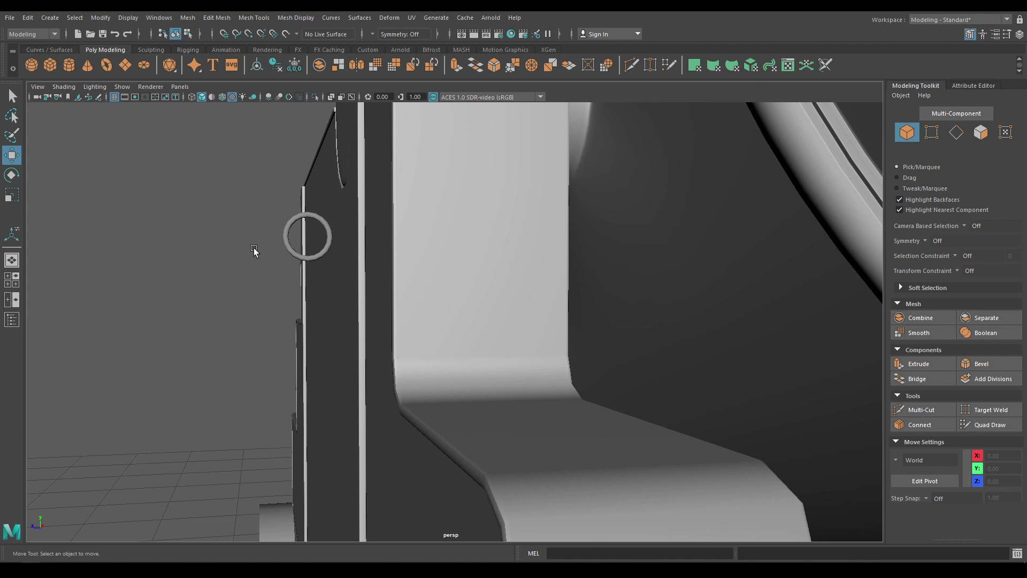
left_click(285, 244)
key("space")
key("space")
left_click_drag(314, 254, 267, 239)
left_click(223, 96)
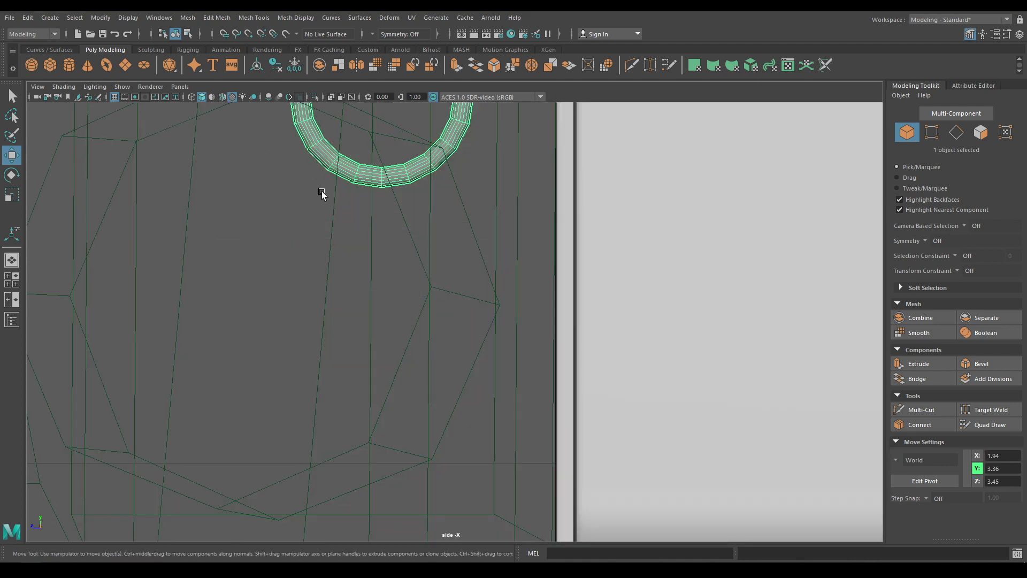
scroll(339, 229, "down", 5)
left_click(307, 268)
key("ctrl+h")
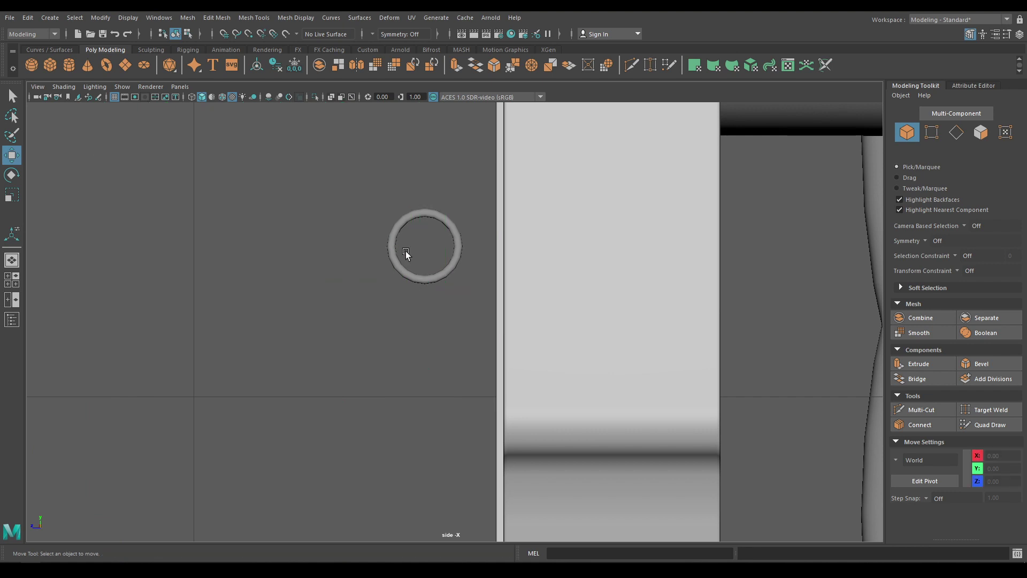
left_click(438, 212)
scroll(454, 279, "up", 4)
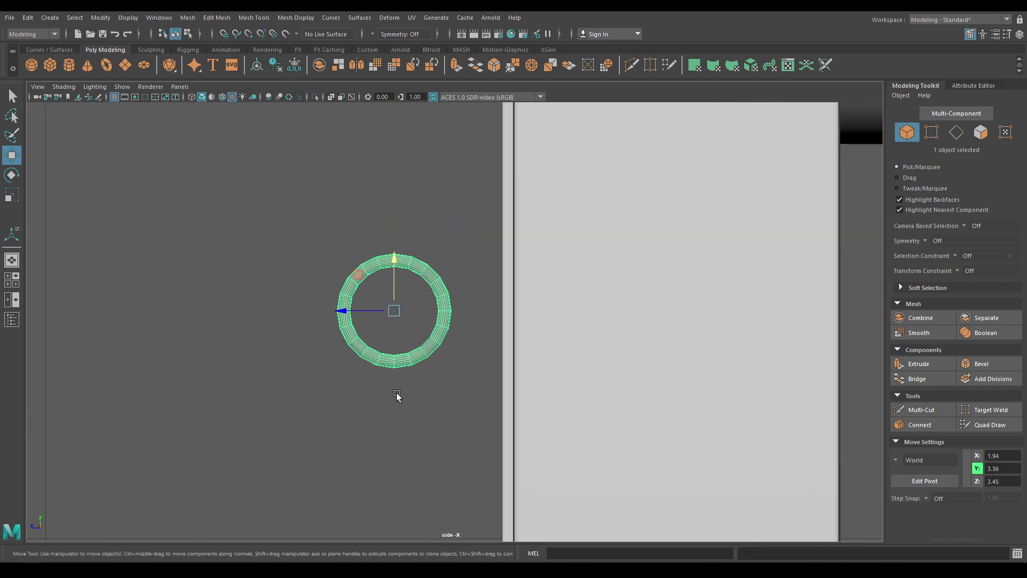
mouse_move(343, 309)
left_mouse_down()
mouse_move(395, 311)
mouse_move(378, 298)
left_mouse_up()
Step: Center the small ring across the front strip's width at about X 1.92
key("space")
key("6")
left_click_drag(296, 349, 342, 347, "alt")
left_click(555, 315)
scroll(562, 314, "down", 3)
left_click_drag(562, 314, 599, 428, "alt")
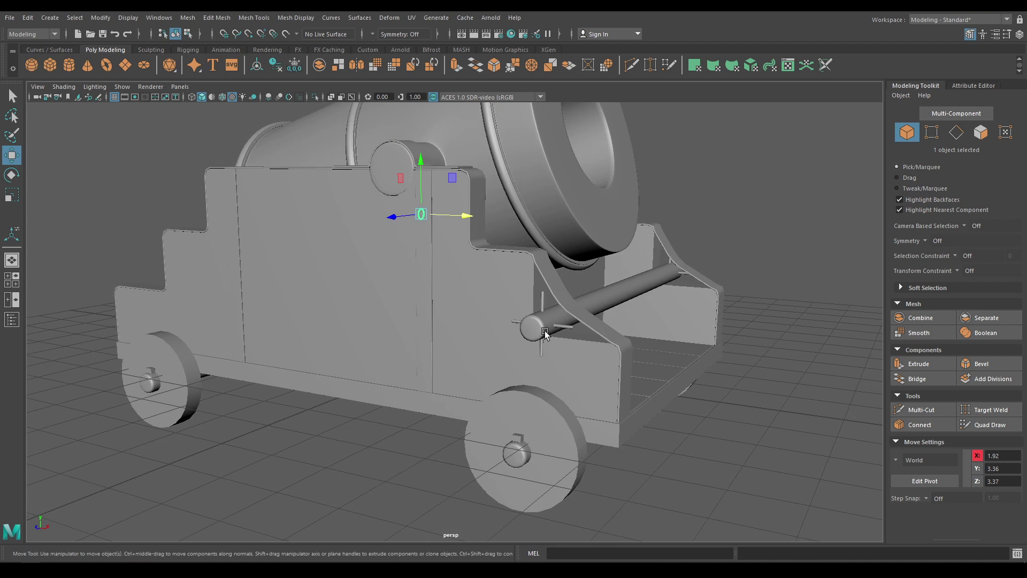
Step: Create another polygon torus beside the carriage with a radius of about 0.46 and a section radius of about 0.06
left_click(624, 466)
scroll(608, 482, "up", 3)
left_click_drag(607, 481, 565, 402, "alt")
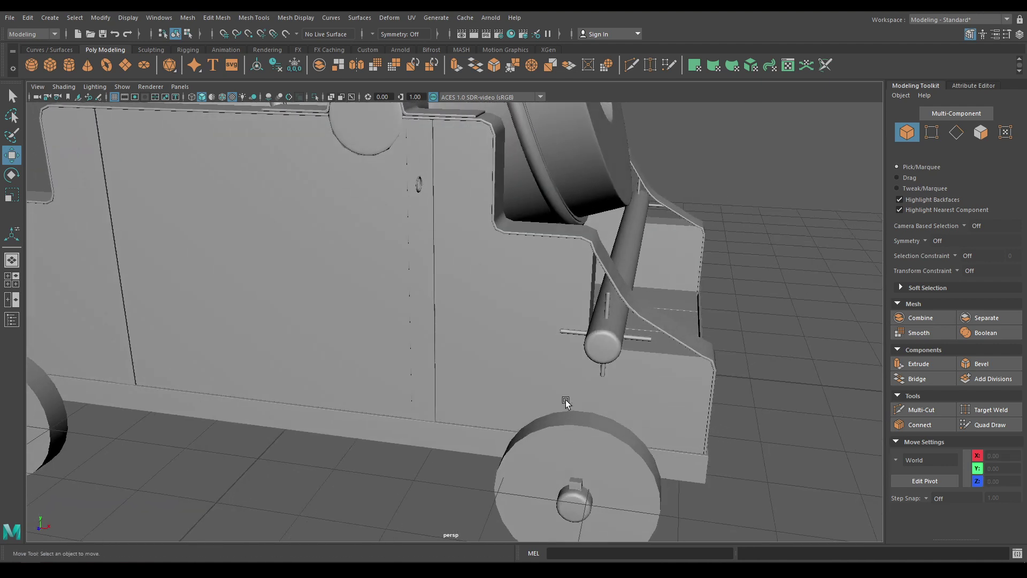
right_click(793, 274, "shift")
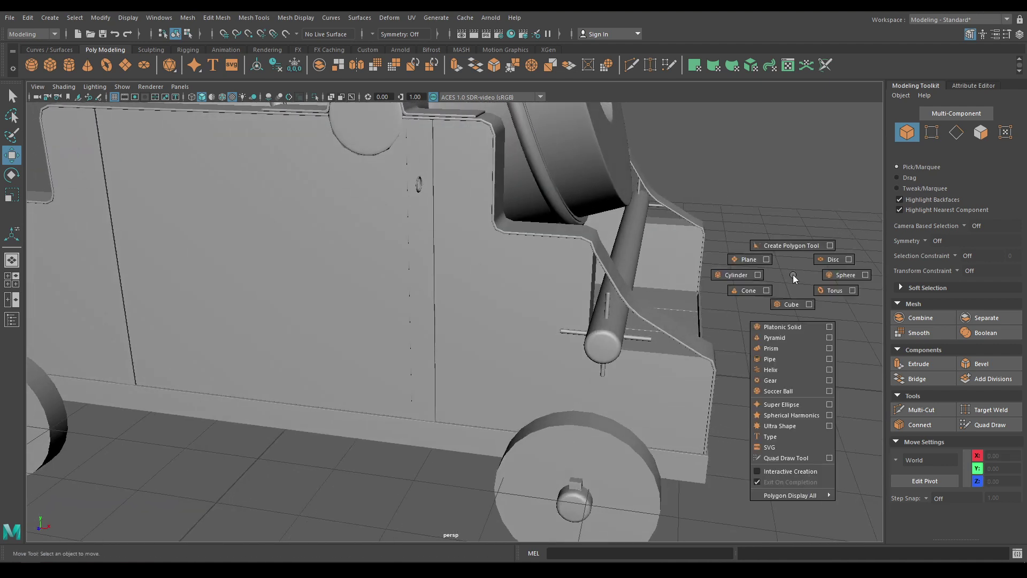
left_click(834, 290)
left_click_drag(353, 359, 373, 488)
key("t")
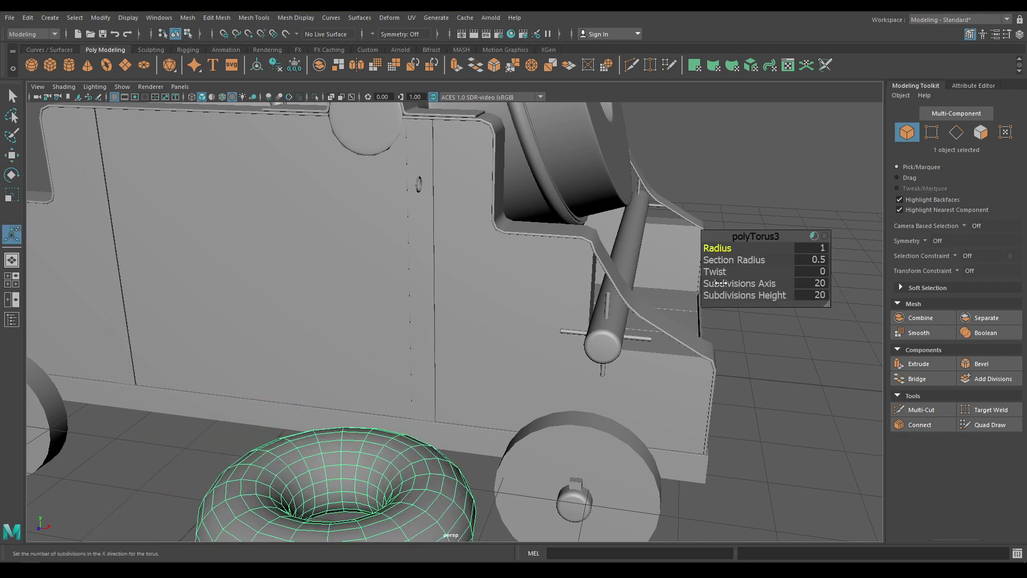
left_click_drag(741, 259, 695, 278)
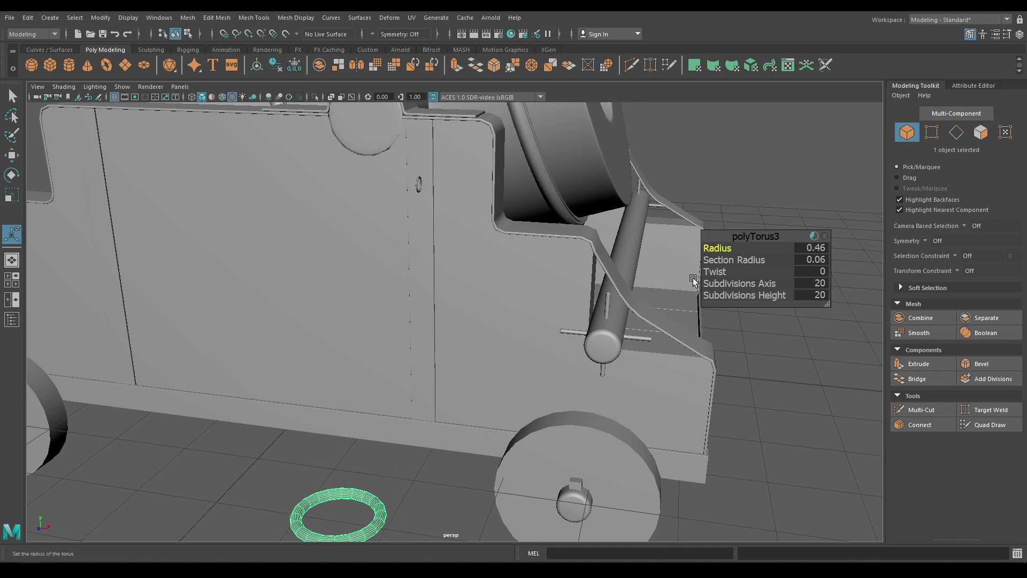
Step: Rotate the new torus -90 degrees about Z and 90 degrees about X so it stands parallel to the side panel
key("e")
left_click_drag(352, 492, 394, 486)
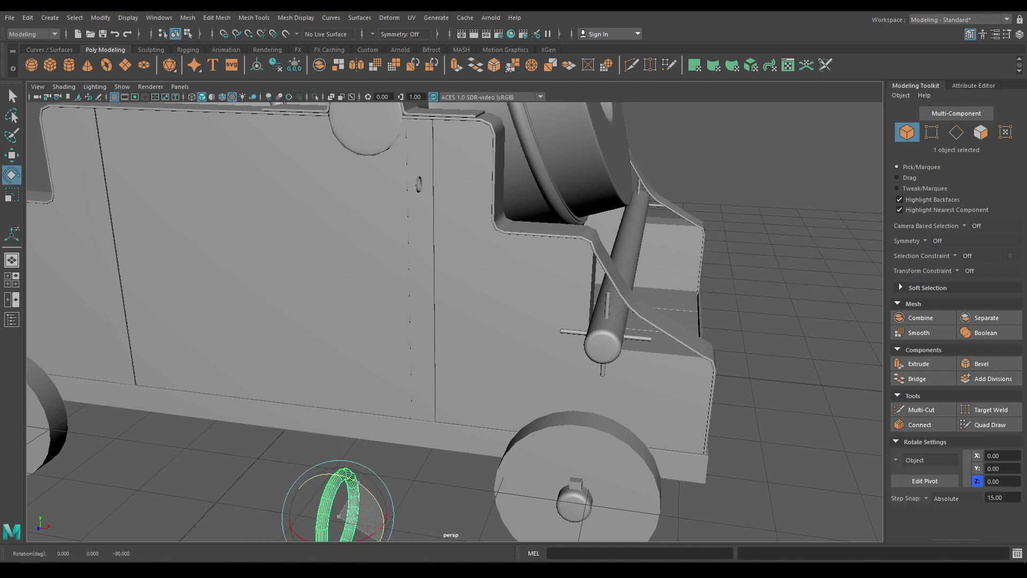
key("space")
left_click_drag(390, 435, 390, 458)
left_click_drag(660, 476, 584, 478)
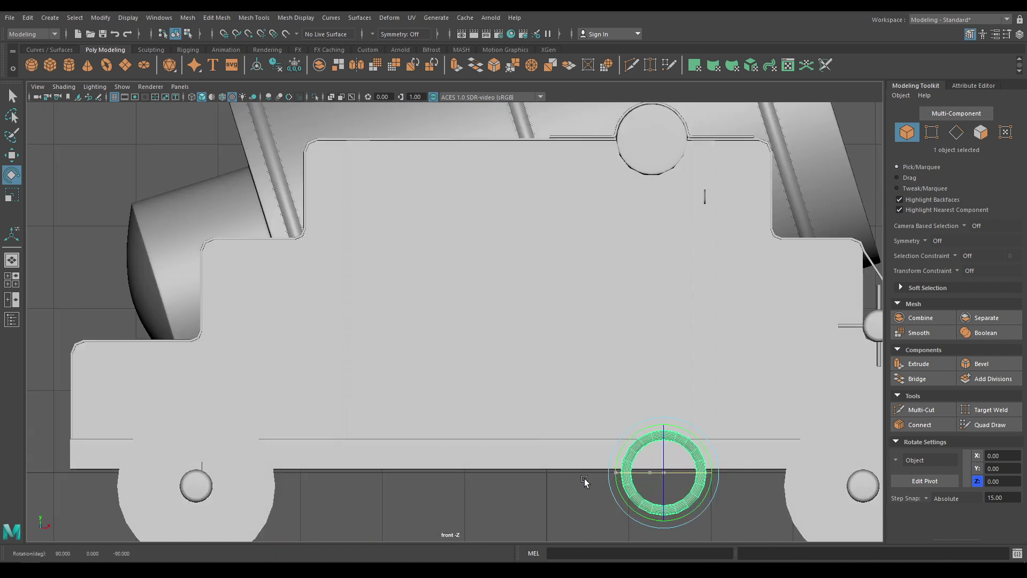
Step: Move the new torus over the front strip, below the small ring, at about X 1.92 and Y 2.93
left_click(222, 97)
key("w")
mouse_move(664, 474)
left_mouse_down()
mouse_move(714, 310)
mouse_move(707, 230)
left_mouse_up()
middle_click_drag(706, 230, 273, 506, "alt")
scroll(273, 507, "up", 6)
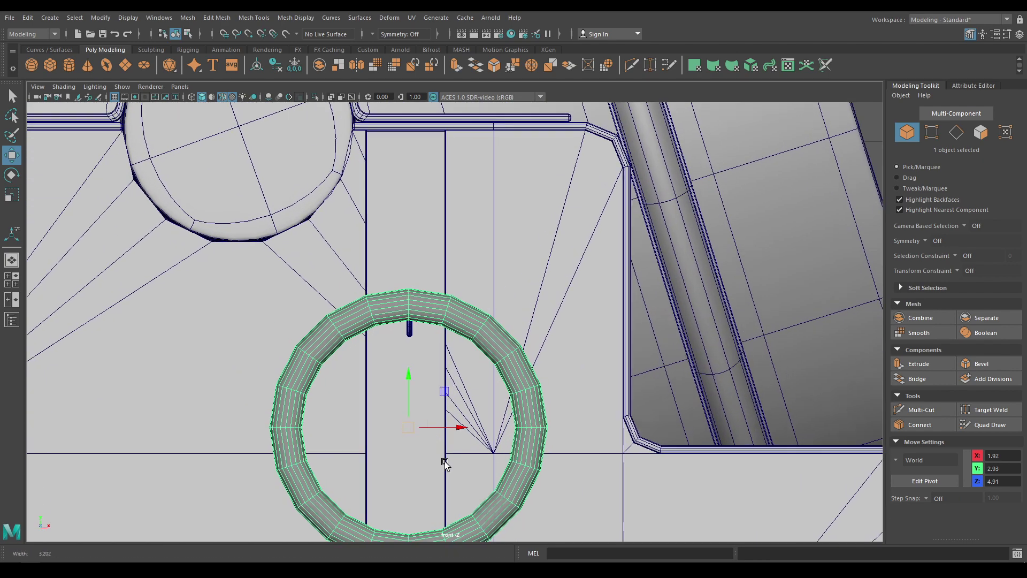
scroll(444, 464, "up", 2)
middle_click_drag(474, 431, 499, 412, "alt")
Step: Set the larger ring's section radius to 0.02 and its torus radius to 0.2
key("t")
mouse_move(709, 247)
left_mouse_down()
mouse_move(685, 247)
mouse_move(711, 260)
left_mouse_up()
left_click(808, 261)
type("0.02")
key("Return")
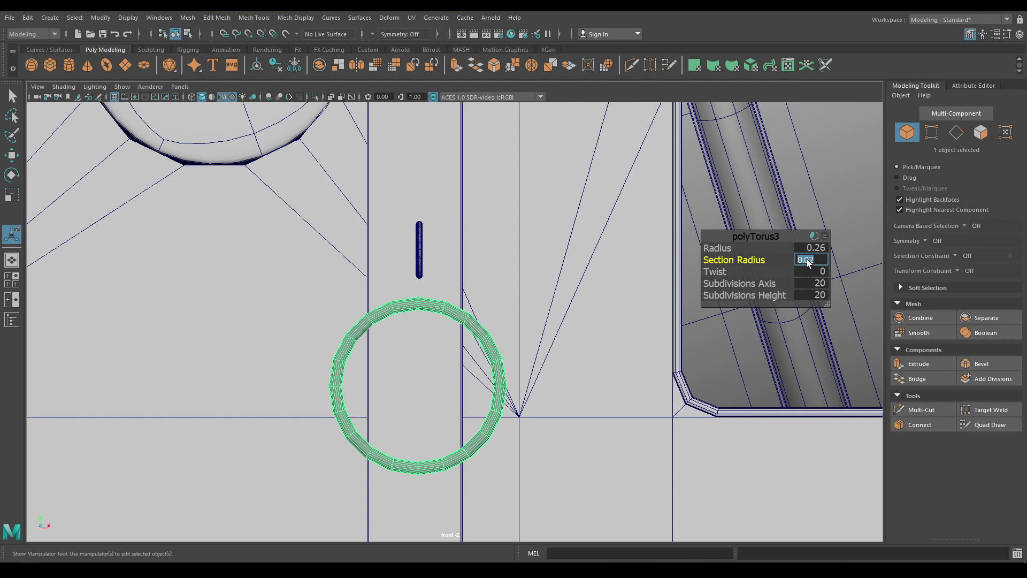
left_click(811, 249)
type("0.2")
key("Return")
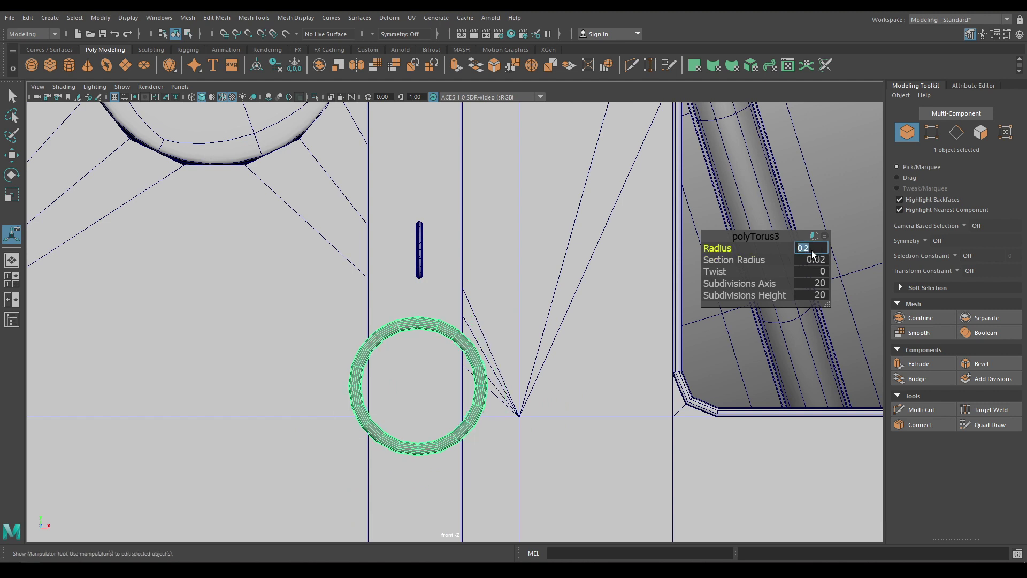
Step: Raise the larger ring to about Y 3.15 and move it in against the front strip at about Z 3.36
key("w")
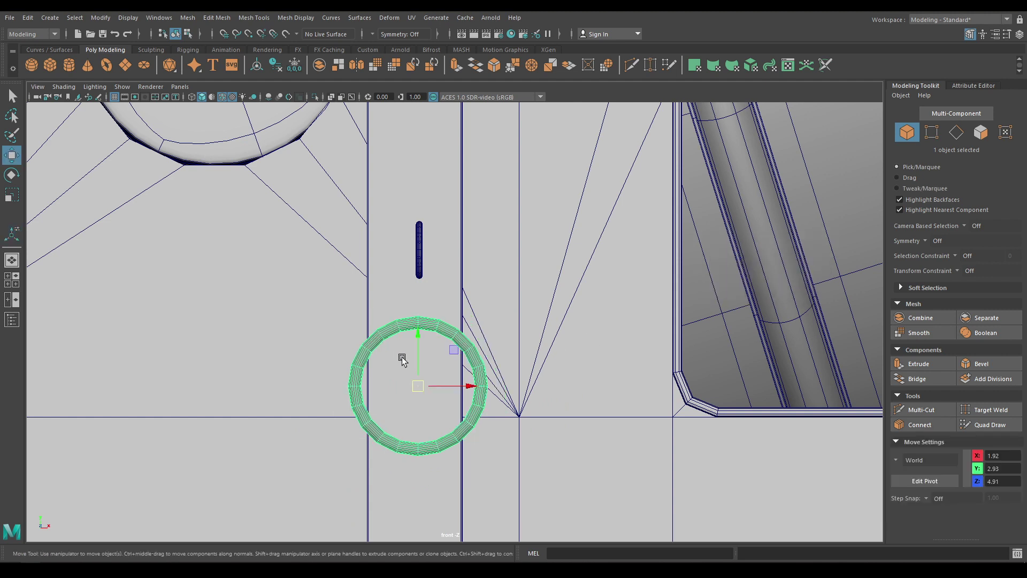
left_click_drag(416, 334, 417, 265)
key("space")
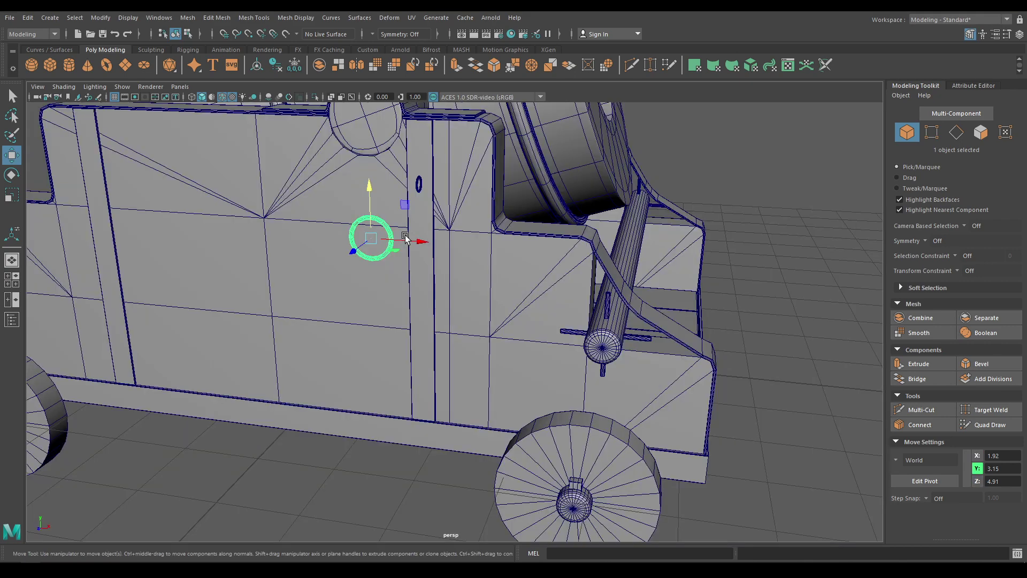
scroll(342, 301, "up", 3)
left_click_drag(225, 229, 452, 412)
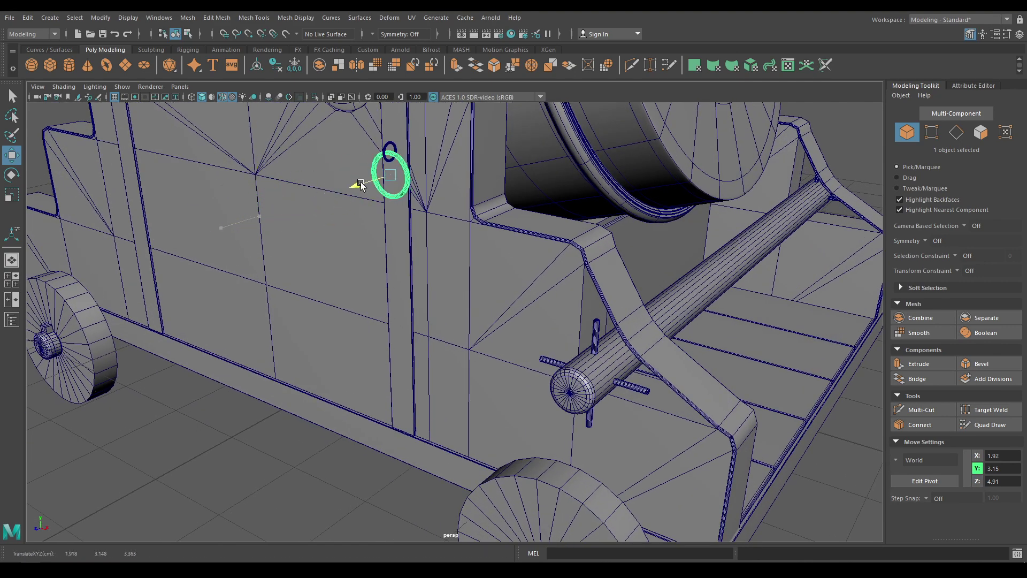
scroll(491, 412, "up", 6)
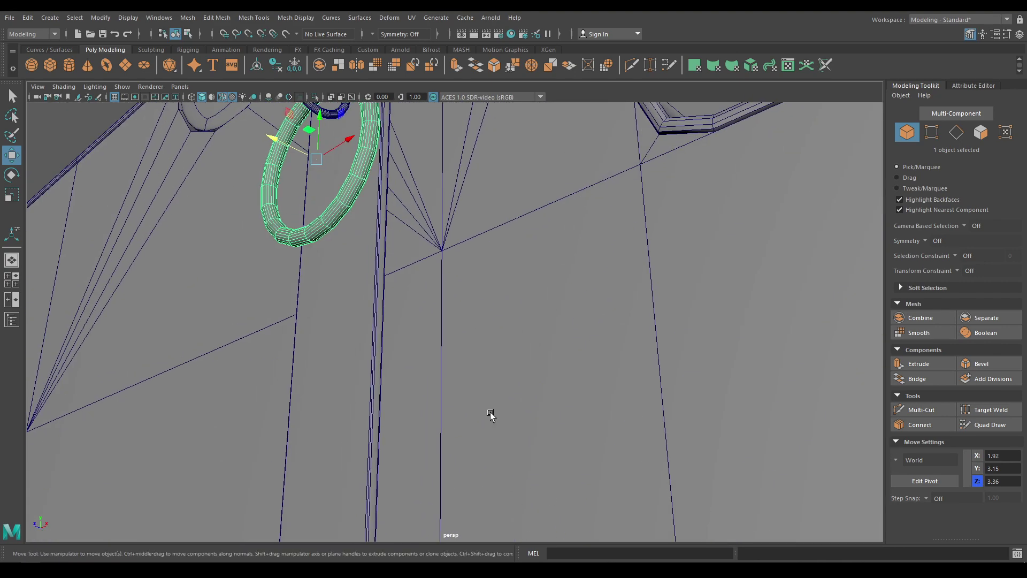
Step: Lower the larger ring to about Y 3.11 so it hangs from the small ring
scroll(357, 288, "down", 5)
left_click_drag(413, 500, 412, 465, "alt")
left_click(340, 273)
left_click_drag(341, 273, 345, 325)
scroll(343, 315, "down", 10)
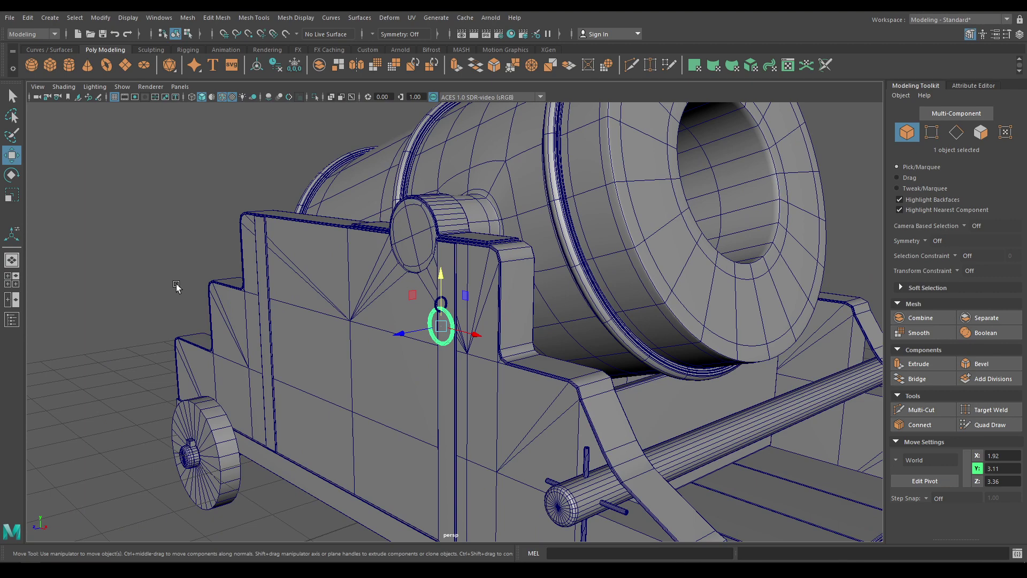
Step: Deselect the ring and save the mortar scene
left_click(177, 287)
left_click_drag(133, 276, 482, 363, "alt")
key("ctrl+shift+a")
right_click_drag(491, 369, 551, 536)
scroll(225, 401, "down", 5)
left_click(225, 401)
scroll(282, 415, "up", 5)
key("ctrl+s")
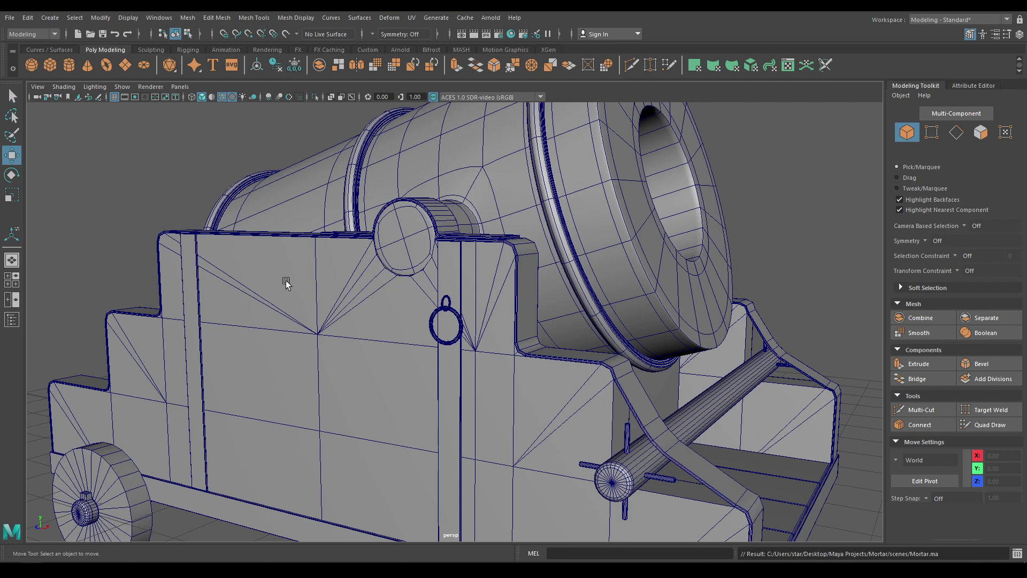
Step: Hide the wireframe overlay and examine the whole cannon with its hanging ring from the front corner
left_click(222, 97)
scroll(293, 252, "down", 3)
mouse_move(293, 251)
left_mouse_down("alt")
mouse_move(229, 248)
mouse_move(278, 247)
left_mouse_up("alt")
left_click_drag(354, 371, 330, 358, "alt")
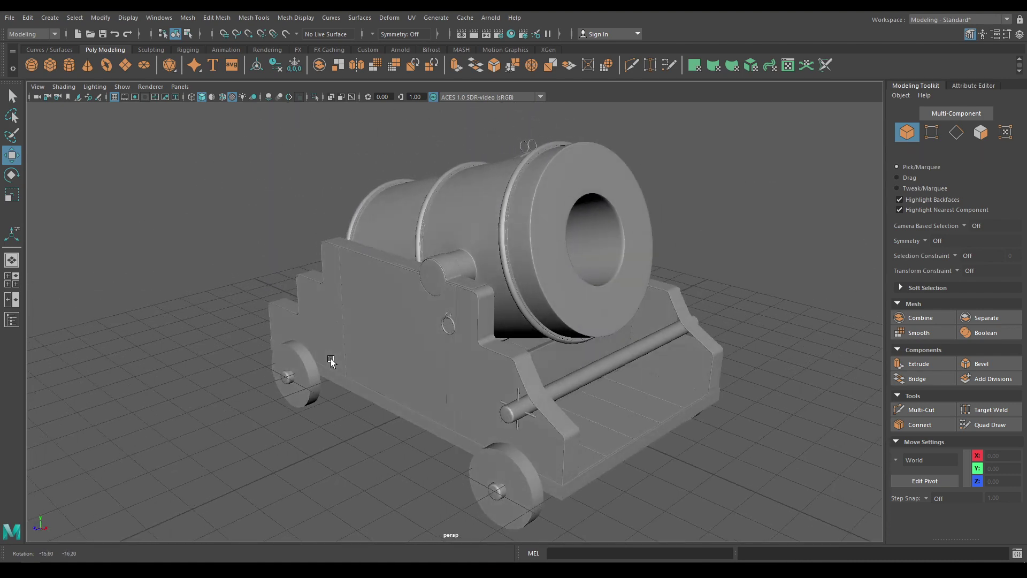
Step: Duplicate the large and small rings together and place the copies on the upper part of the rear strip
left_click(451, 329)
scroll(451, 329, "up", 6)
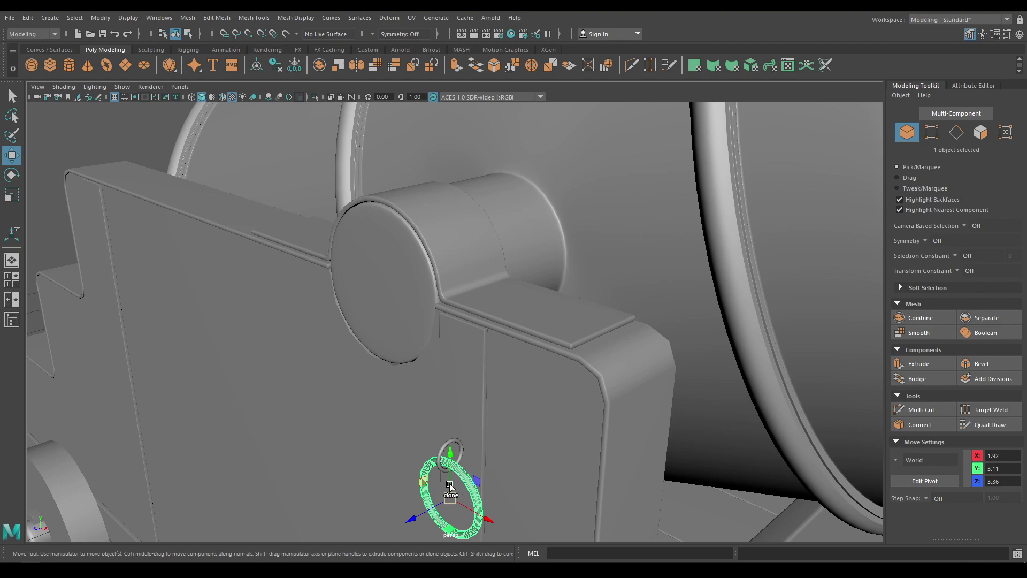
left_click(443, 454, "shift")
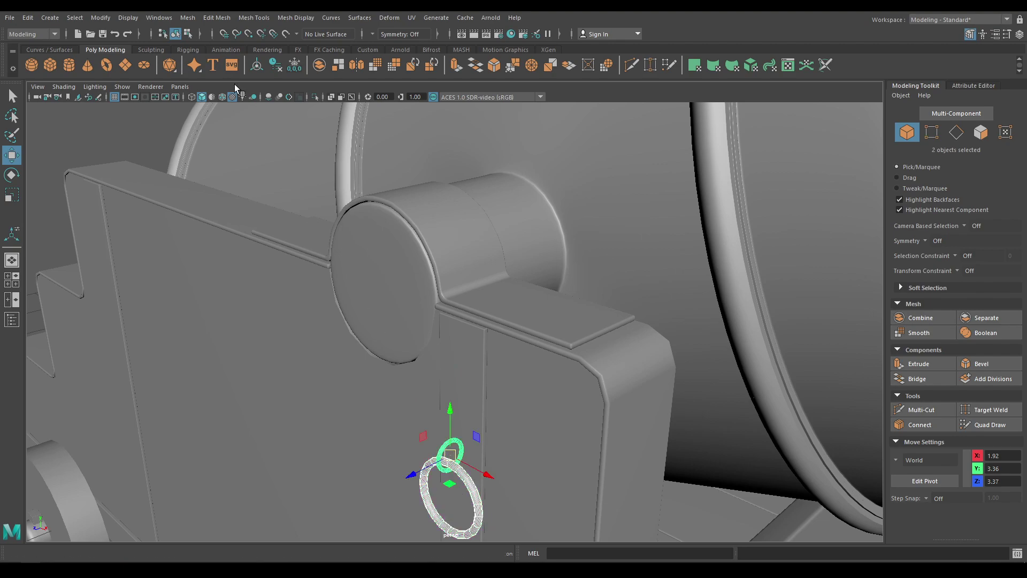
left_click(225, 98)
key("f")
left_click(451, 373)
left_click_drag(452, 373, 394, 298, "alt")
left_click(394, 299, "shift")
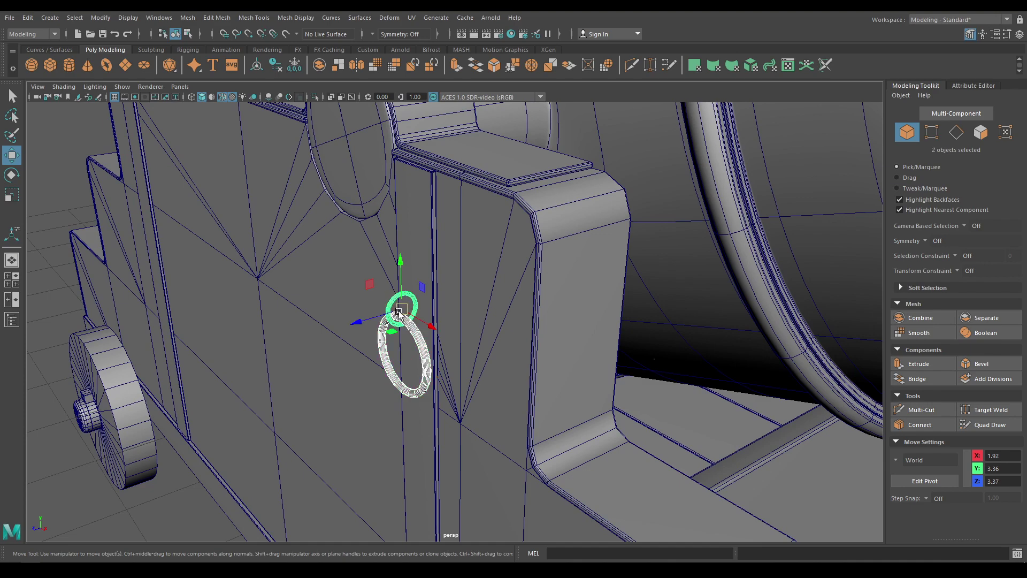
left_click_drag(400, 361, 427, 242, "alt")
left_click_drag(458, 317, 431, 319, "shift")
right_click_drag(431, 319, 207, 327, "alt")
left_click_drag(206, 327, 411, 441, "alt")
left_click(376, 453)
right_click_drag(410, 442, 392, 448, "alt")
scroll(392, 448, "down", 10)
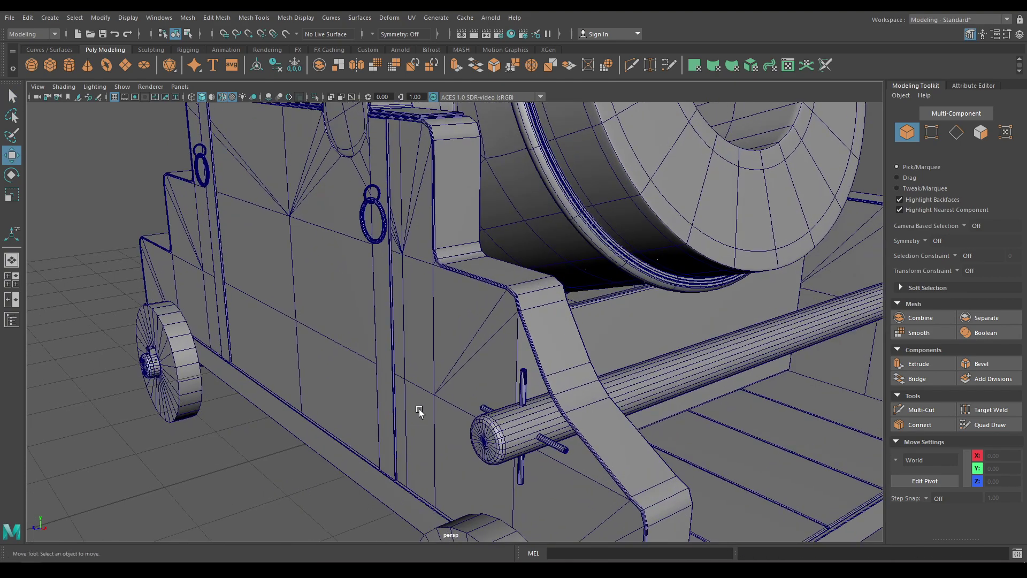
Step: Combine both metal strips and their small and large rings on the carriage's side panel into one mesh
left_click_drag(419, 411, 395, 355, "alt")
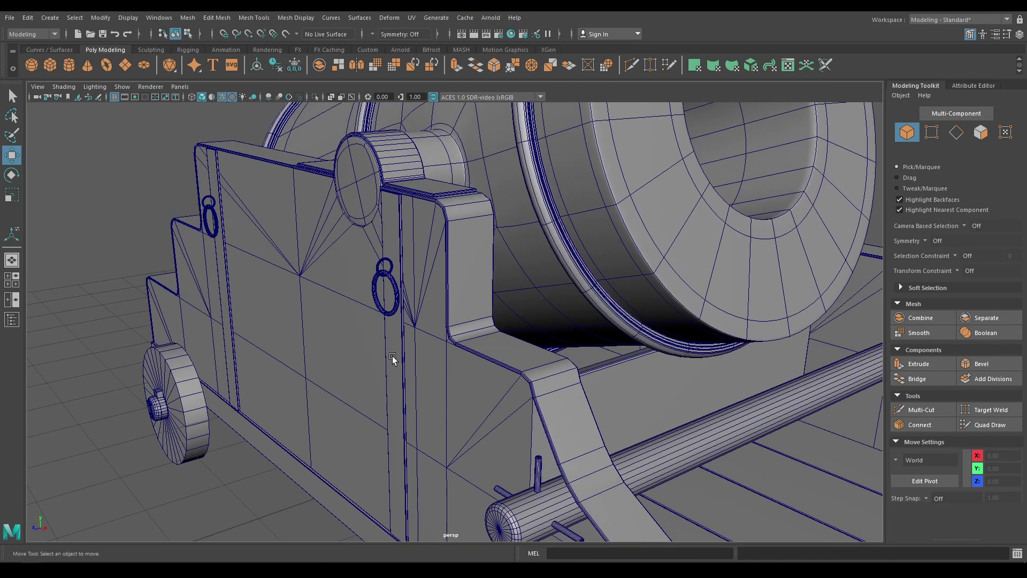
left_click(394, 355)
left_click(389, 303, "shift")
left_click_drag(376, 269, 377, 275, "shift")
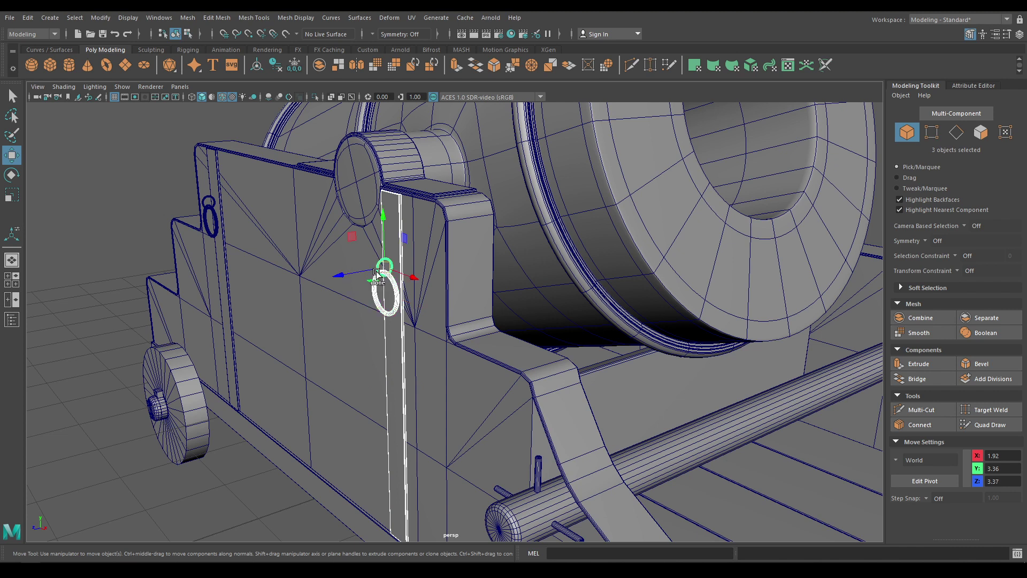
left_click(207, 323, "shift")
left_click(214, 231, "shift")
left_click_drag(207, 204, 202, 207, "shift")
right_click_drag(215, 262, 215, 492, "shift")
Step: Move the combined strip-and-ring mesh's pivot to the carriage centreline at Z 0
key("space")
left_click_drag(447, 354, 426, 419)
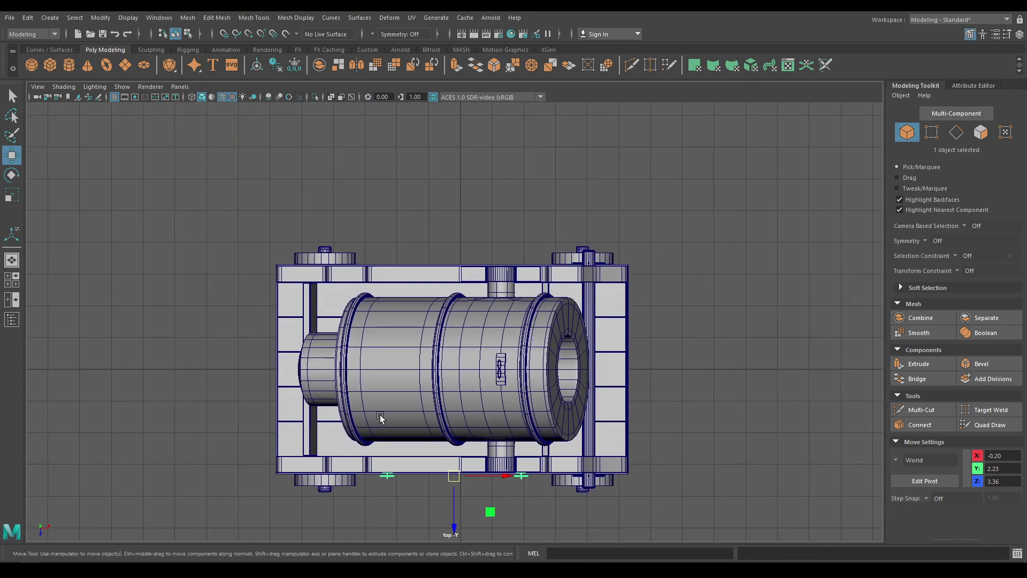
key("4")
key("d")
left_click_drag(449, 526, 451, 514)
key("space")
left_click_drag(451, 367, 351, 276)
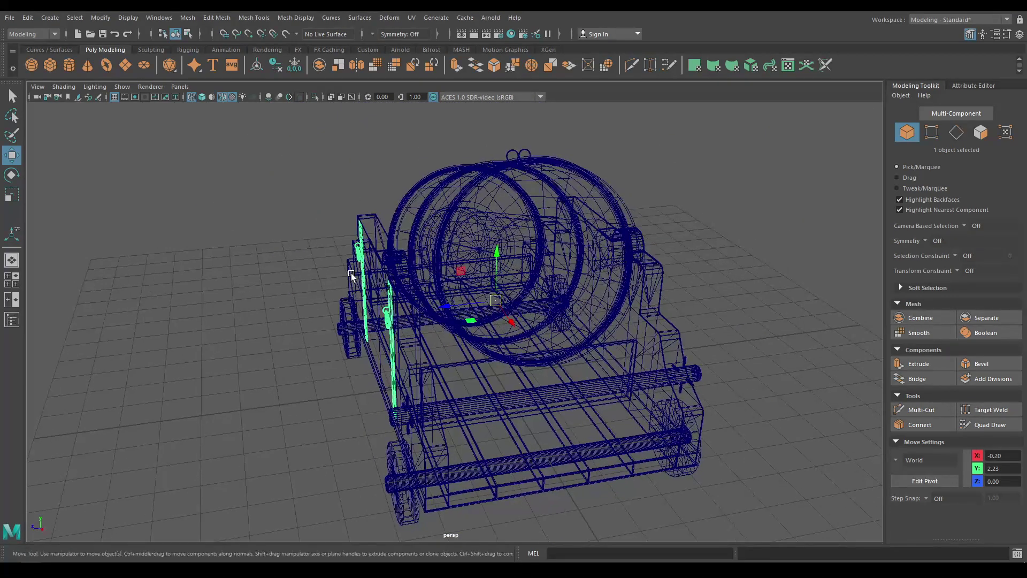
Step: Mirror a duplicate of the strips and rings onto the opposite side panel with Scale Z -1
left_click(1018, 35)
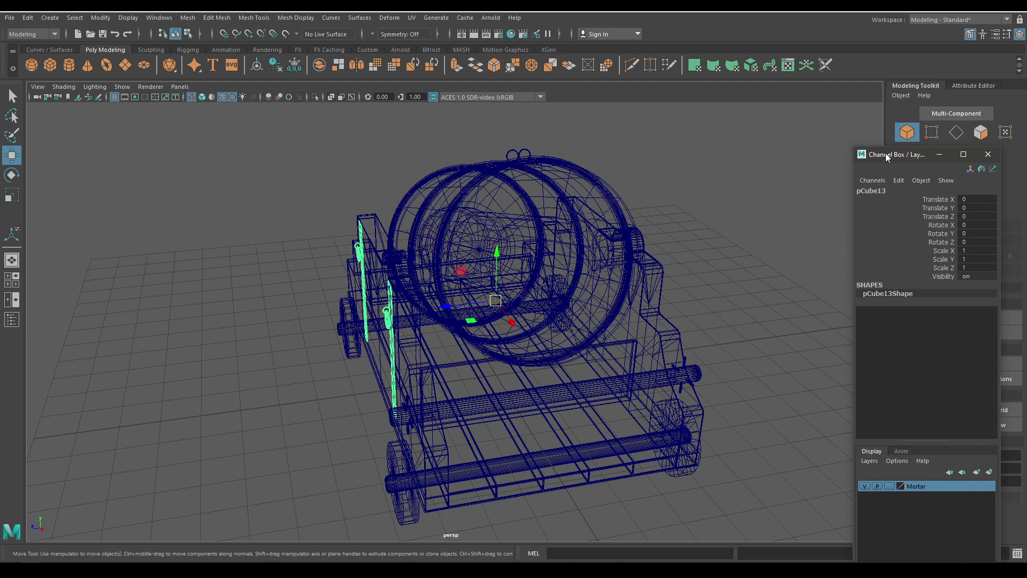
left_click_drag(885, 153, 809, 111)
key("r")
left_click(895, 226)
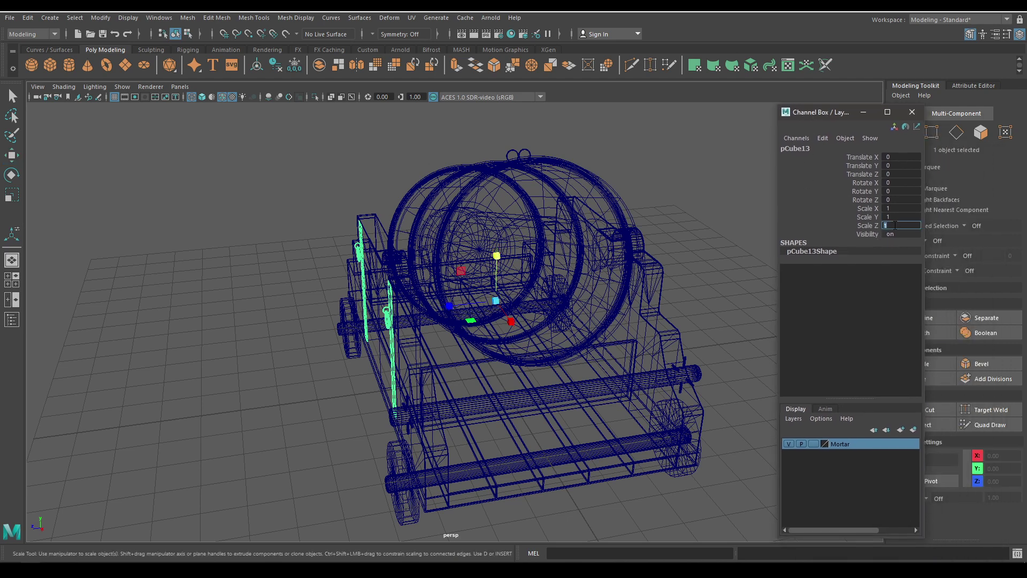
type("-1")
key("Return")
key("w")
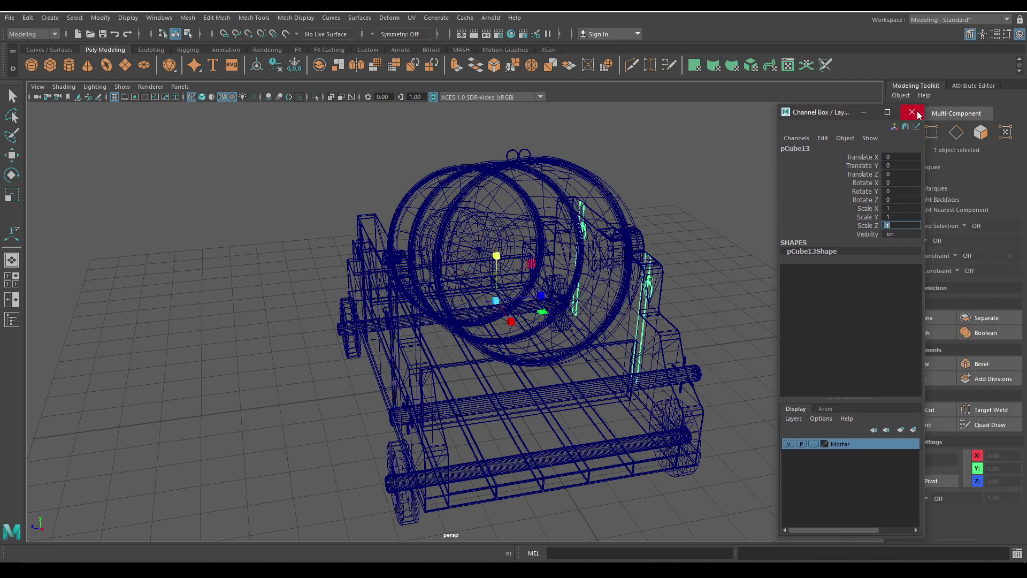
left_click(912, 112)
Step: Switch back to shaded display, clear the selection and save the scene
left_click_drag(675, 284, 621, 325, "alt")
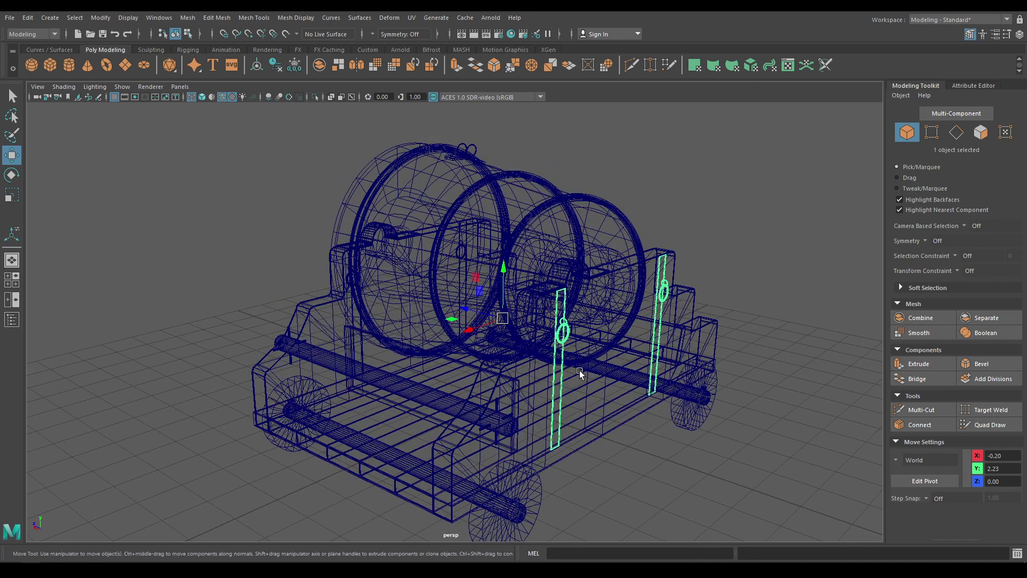
key("5")
right_click(707, 233)
left_click(717, 308)
key("ctrl+s")
Step: Delete three of the carriage's wheels and the rear axle, keeping one front wheel with the front axle
left_click_drag(559, 351, 667, 346, "alt")
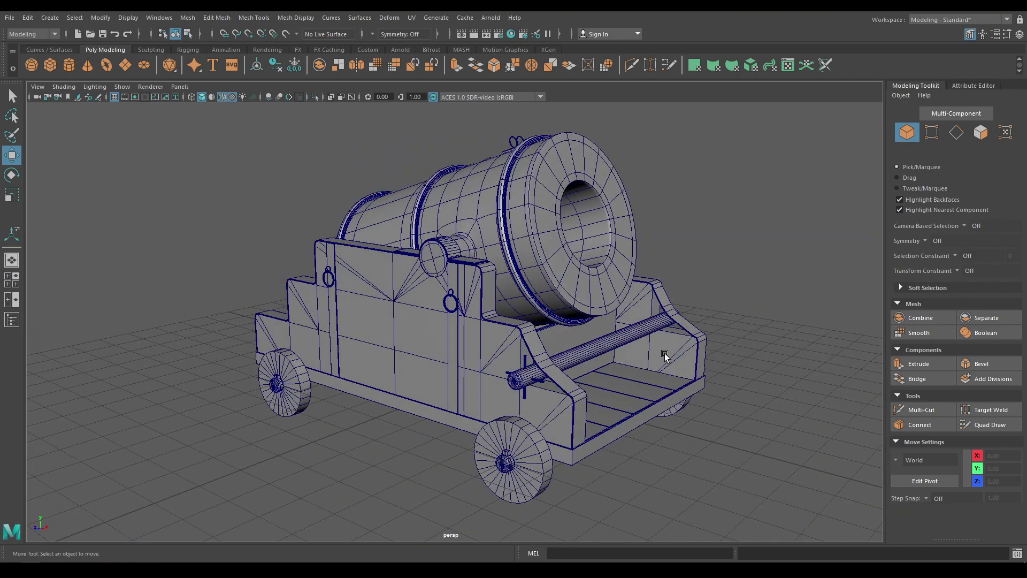
left_click_drag(597, 371, 517, 334, "alt")
scroll(517, 334, "up", 6)
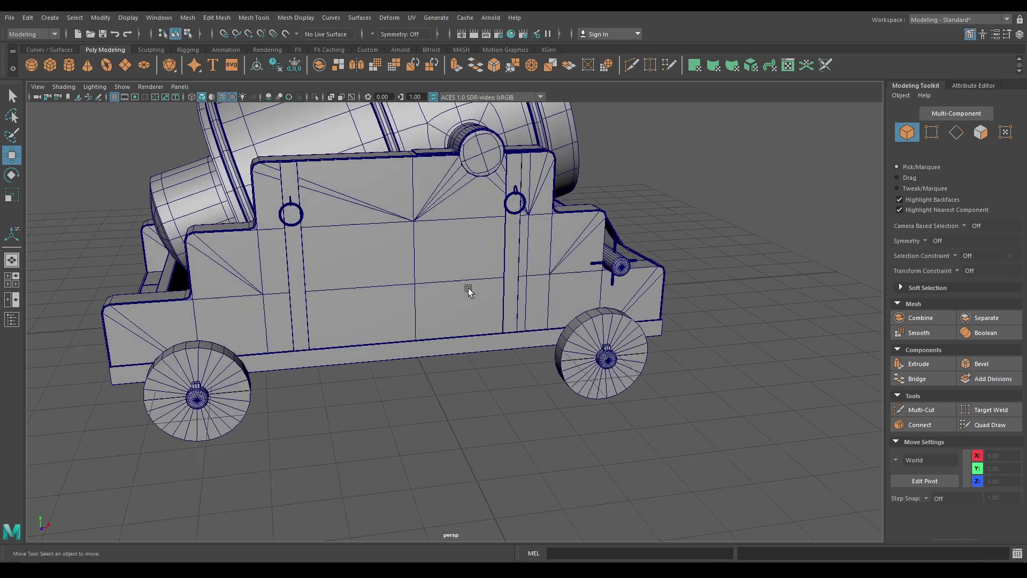
left_click_drag(412, 386, 367, 361, "alt")
left_click(377, 404)
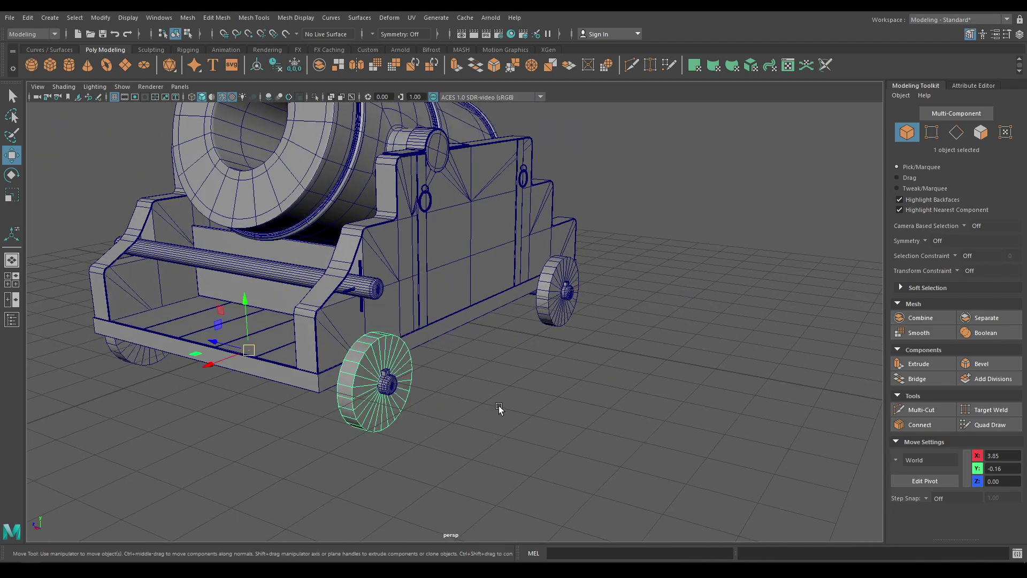
left_click_drag(499, 405, 466, 403, "alt")
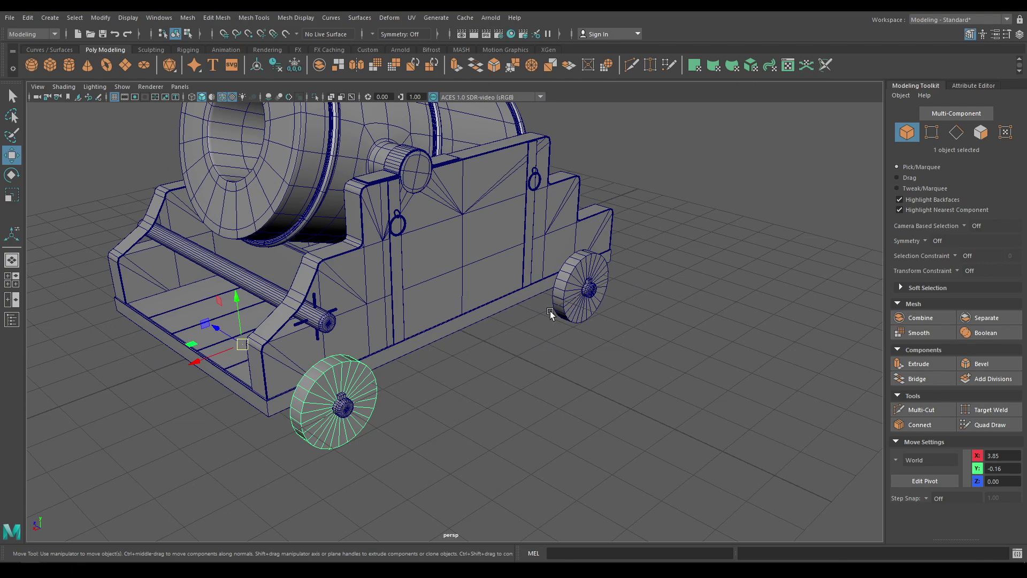
left_click(580, 300, "shift")
left_click(587, 291, "shift")
left_click_drag(534, 321, 410, 488, "alt")
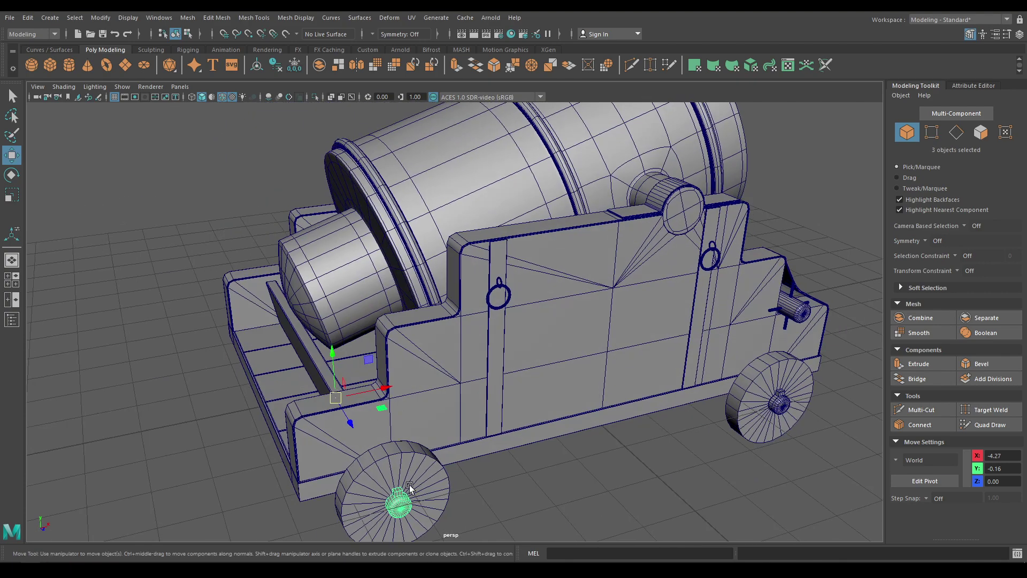
left_click(426, 470, "shift")
left_click(568, 444)
key("a")
key("space")
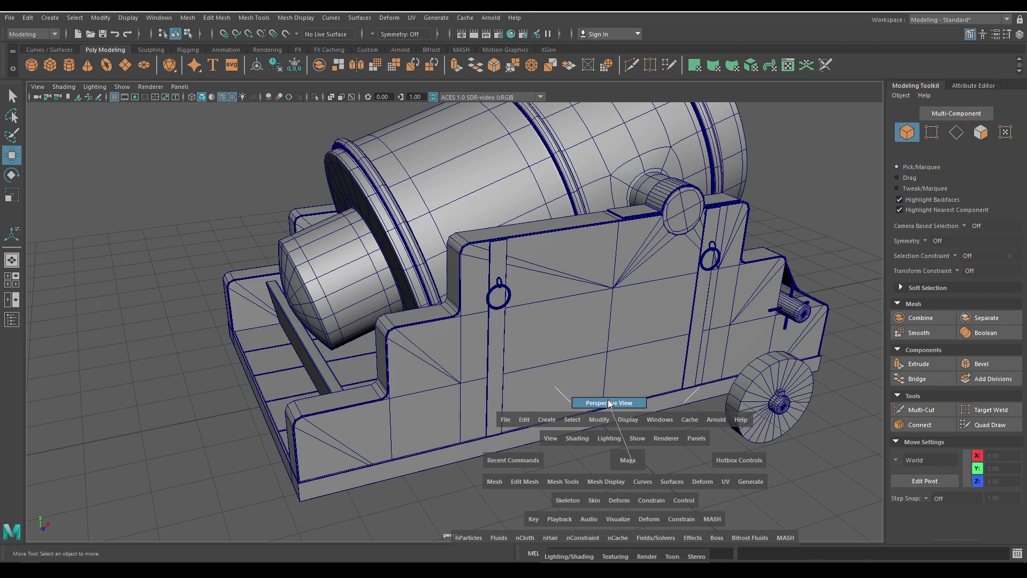
Step: Make a separate object from the loop of outer rim faces on the remaining front wheel
left_click_drag(568, 443, 508, 385, "alt")
left_click(502, 351)
right_click_drag(502, 352, 500, 323)
left_click(499, 322)
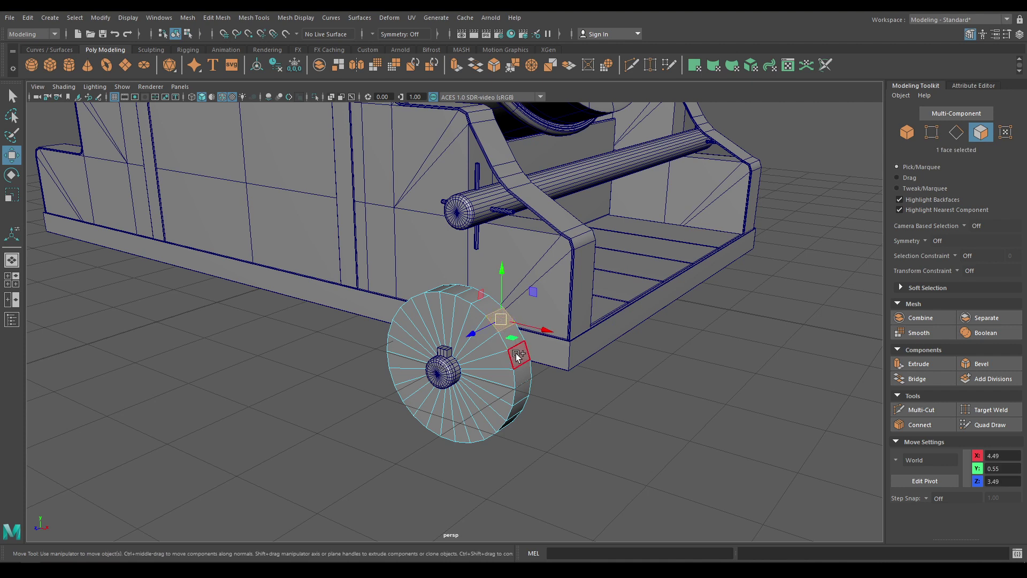
double_click(525, 395)
right_click_drag(512, 357, 541, 259, "shift")
key("w")
left_click(576, 416)
left_click(529, 374)
left_click(558, 427)
left_click(515, 418)
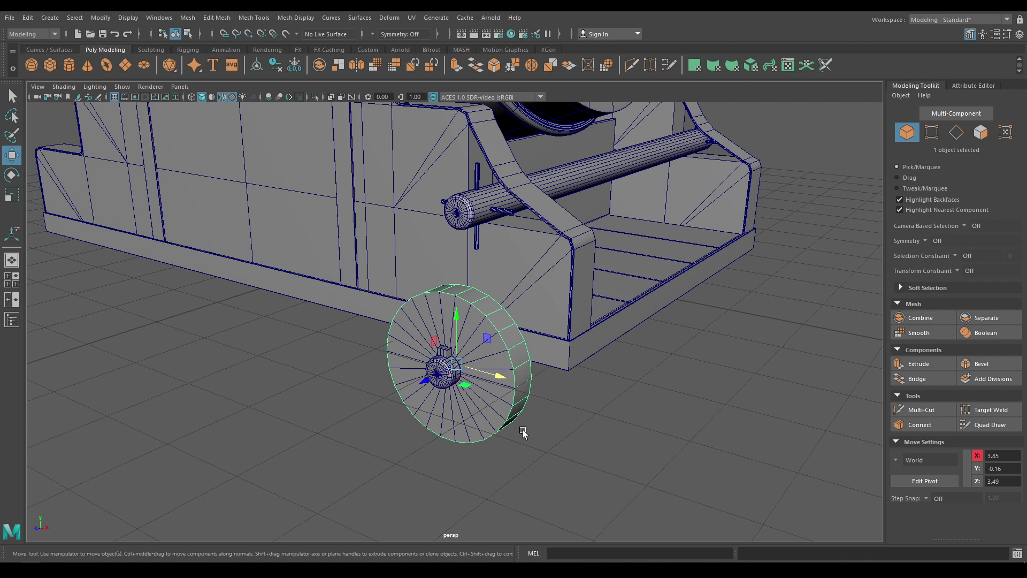
Step: Extrude all faces of the separated rim band with a thickness of 0.05
key("F11")
key("ctrl+e")
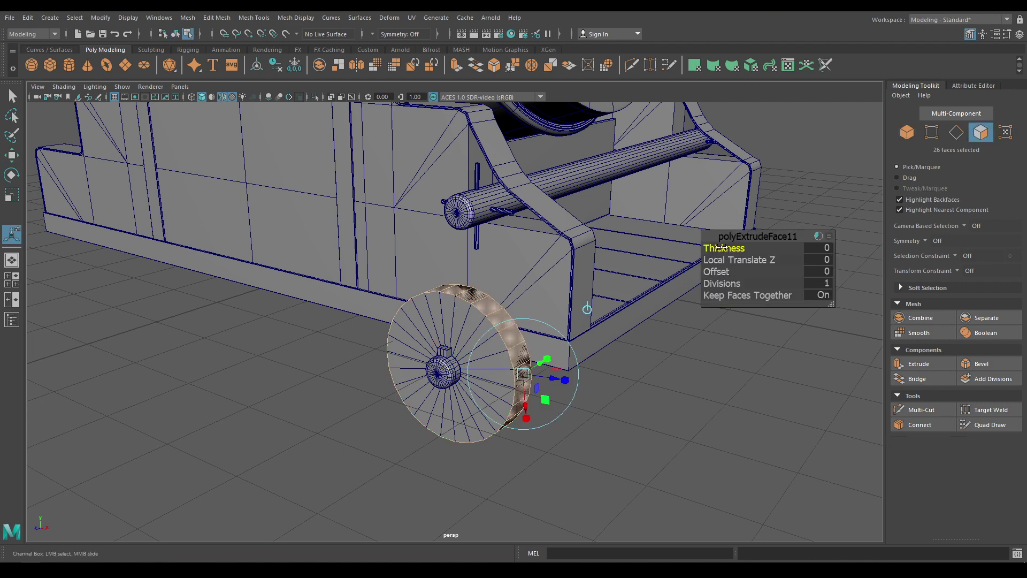
middle_click_drag(722, 247, 751, 249)
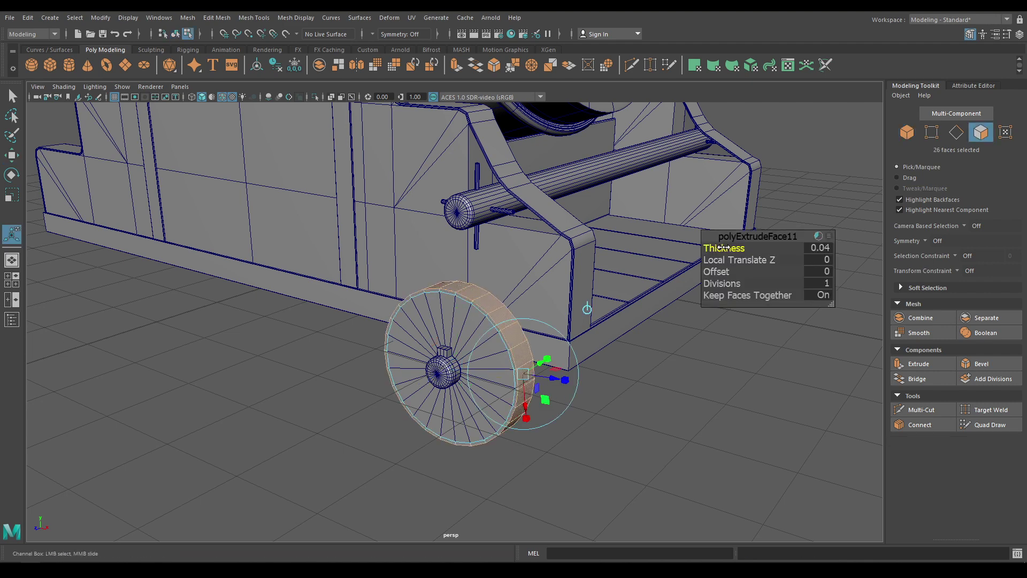
scroll(505, 340, "up", 3)
left_click_drag(505, 340, 789, 293, "alt")
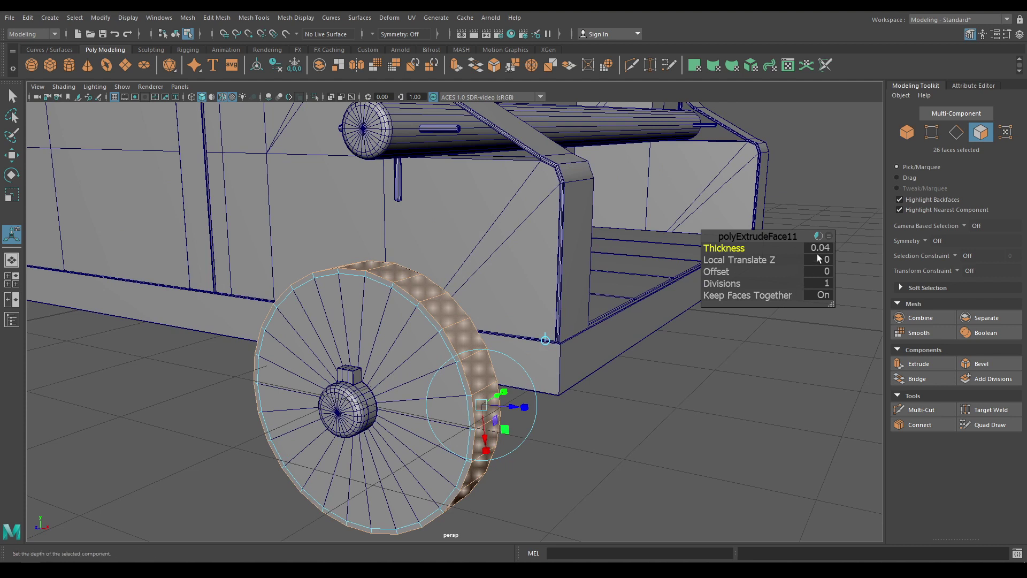
type("0.05")
key("Return")
key("w")
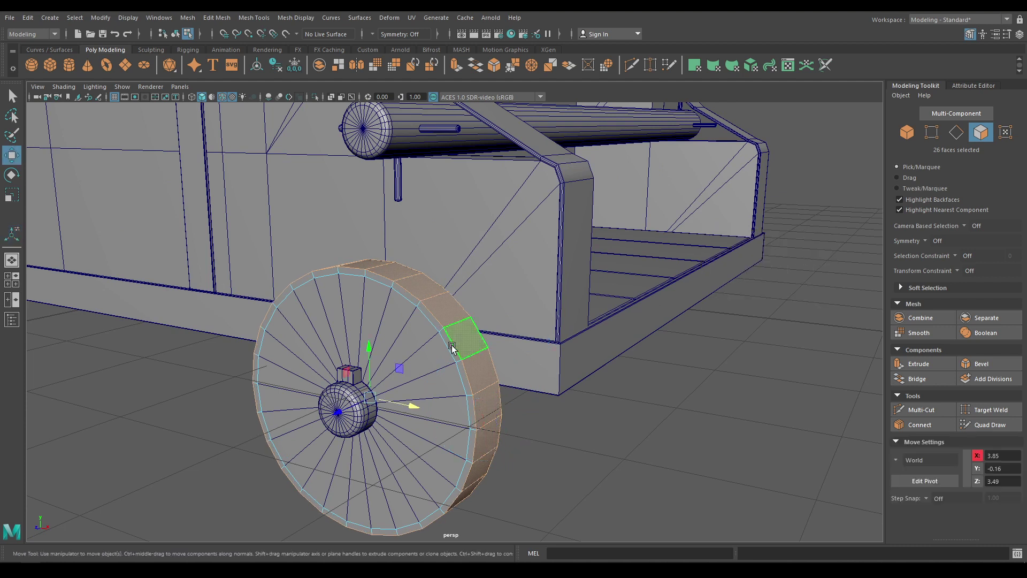
Step: Bevel the edge loops on both sides of the rim band with fraction 0.4 and 2 segments
right_click_drag(426, 319, 430, 295)
left_click(422, 249)
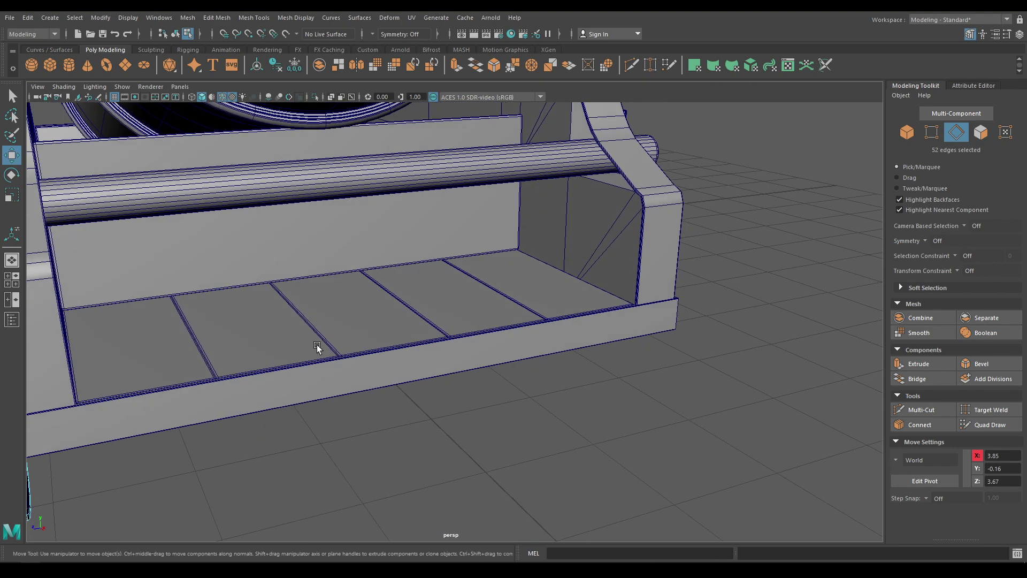
middle_click_drag(317, 344, 327, 346, "alt")
key("f")
left_click_drag(415, 355, 475, 367, "alt")
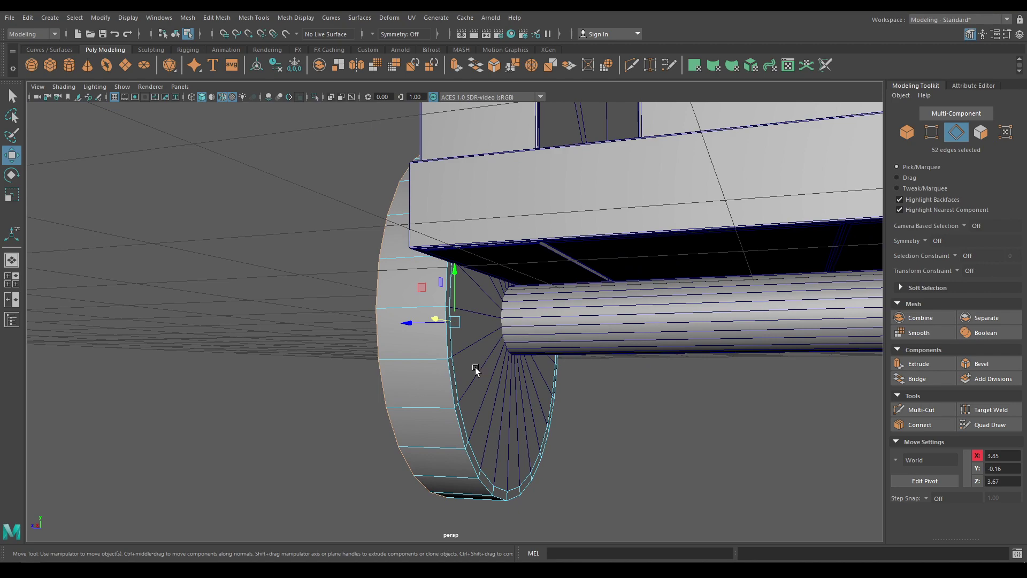
double_click(454, 388, "shift")
left_click_drag(433, 394, 532, 440, "alt")
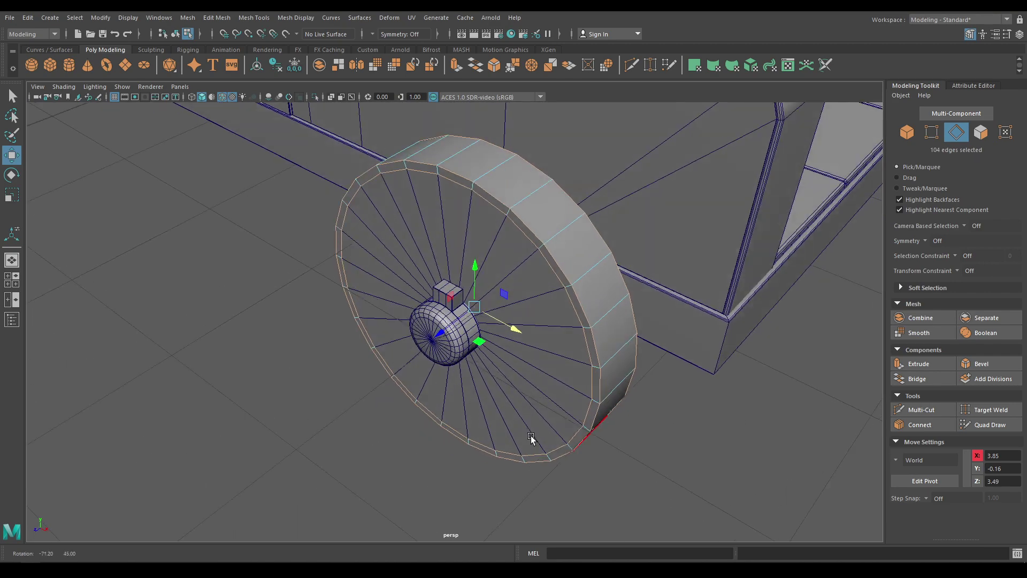
right_click_drag(571, 313, 596, 312, "shift")
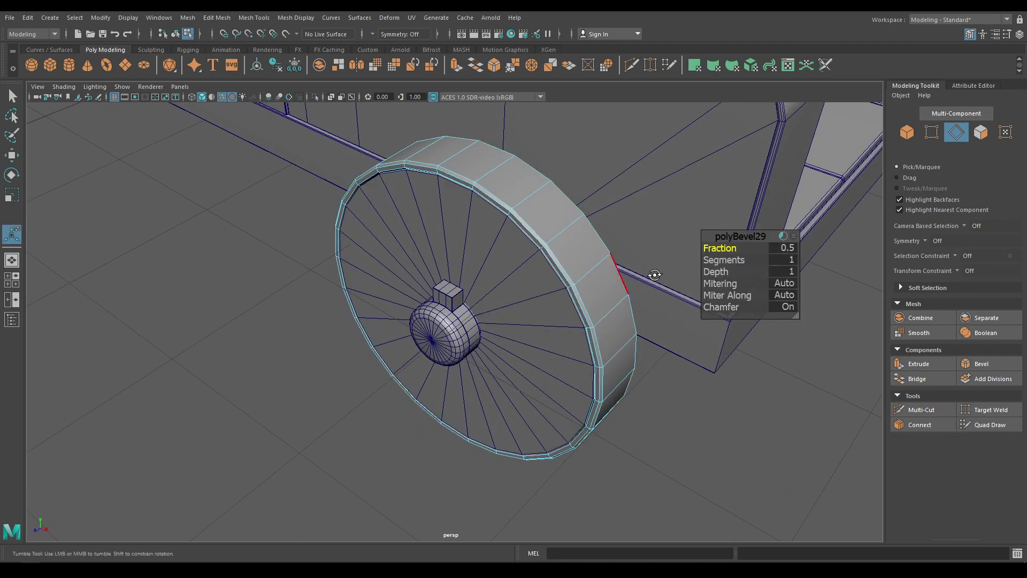
middle_click_drag(618, 270, 614, 323, "alt")
right_click_drag(614, 323, 641, 407, "alt")
left_click(725, 259)
middle_click_drag(751, 259, 711, 279)
left_click_drag(711, 279, 662, 275, "alt")
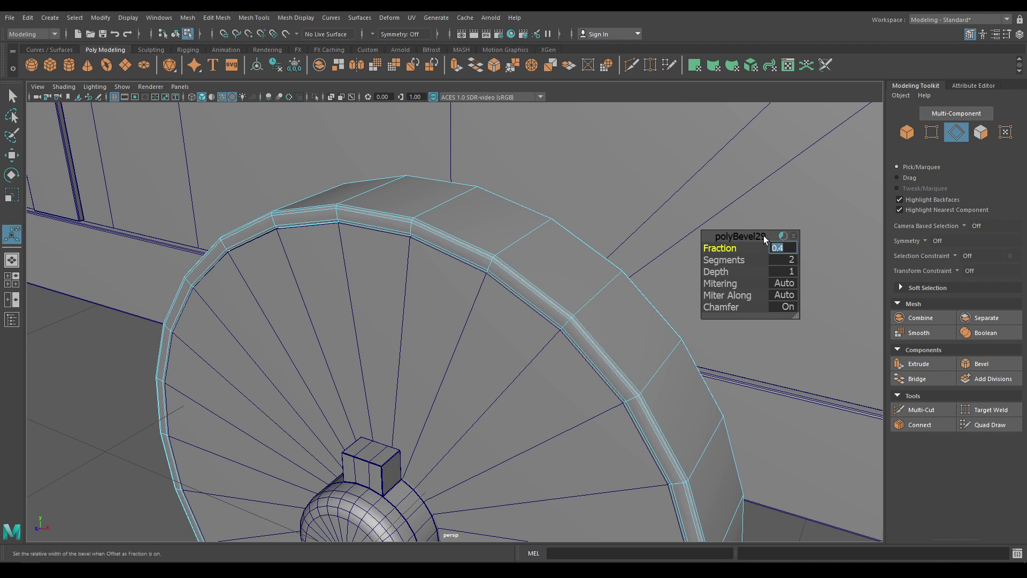
key("w")
right_click_drag(466, 271, 509, 197)
left_click(82, 349)
Step: Move the pivots of the front wheel and its rim band to the carriage centreline at Z 0
right_click_drag(81, 349, 73, 237, "alt")
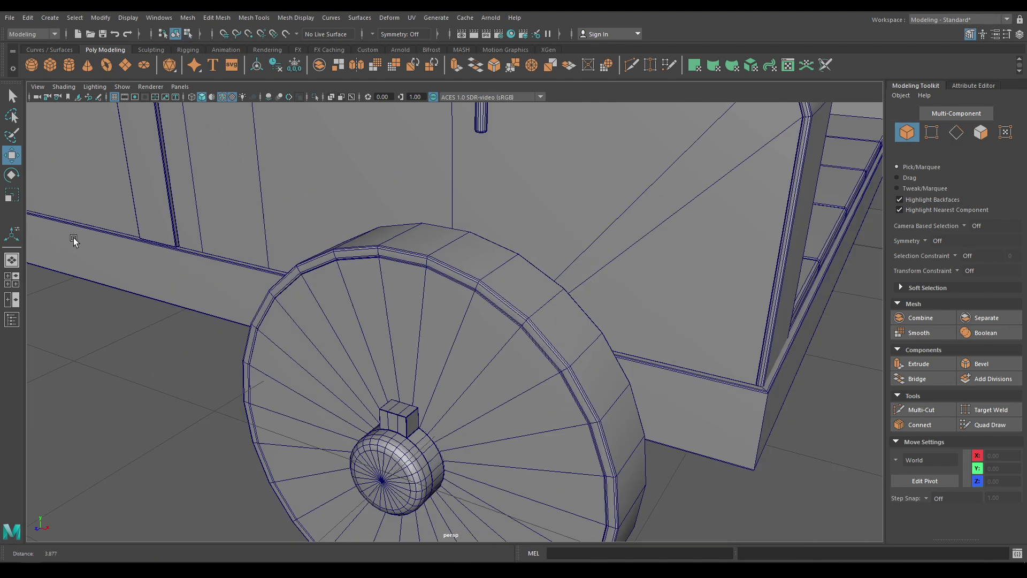
left_click_drag(73, 238, 110, 281, "alt")
right_click_drag(341, 367, 552, 354, "alt")
left_click_drag(553, 354, 479, 390, "alt")
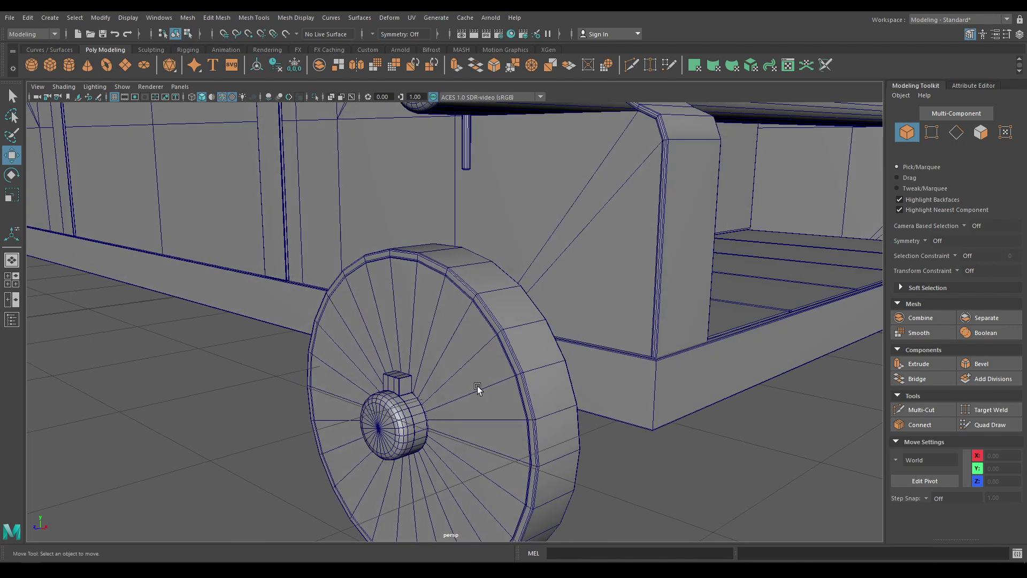
left_click(479, 389)
left_click(545, 420, "shift")
key("space")
left_click_drag(545, 381, 551, 428)
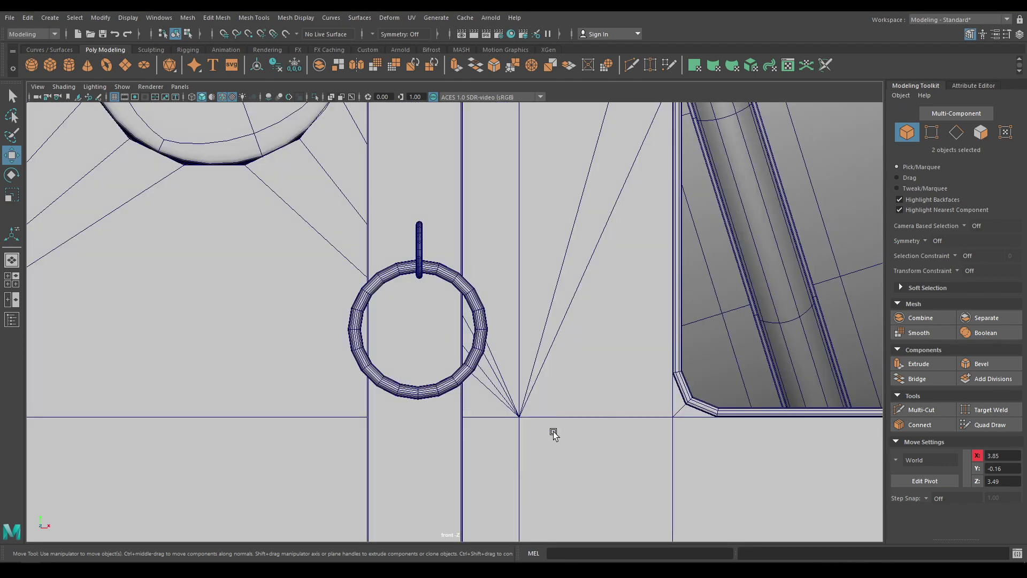
key("space")
left_click_drag(485, 348, 522, 383)
key("space")
right_click_drag(522, 382, 499, 441, "alt")
key("4")
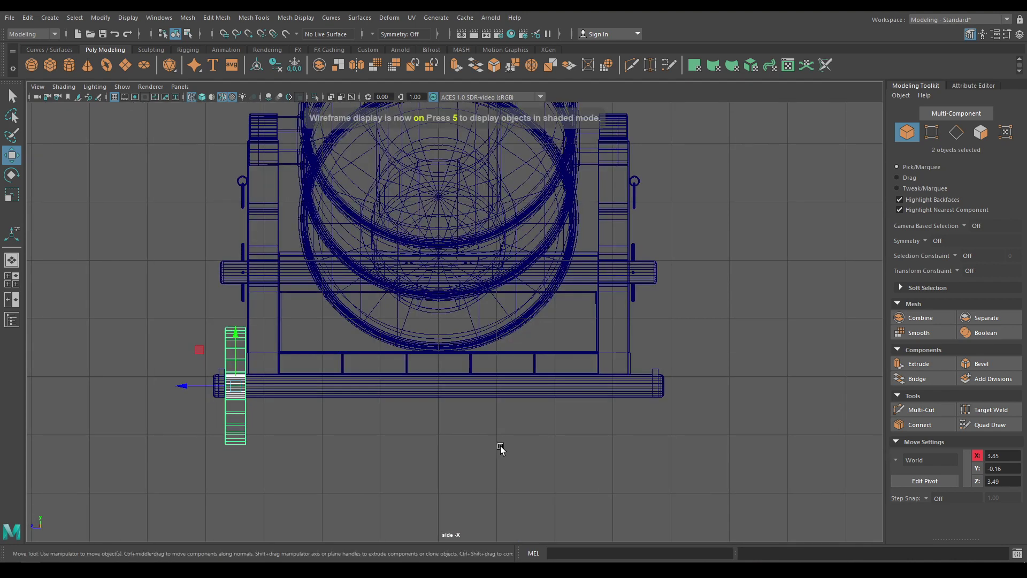
key("d")
left_click_drag(175, 386, 407, 292)
key("d")
Step: Mirror a duplicate of the front wheel and rim band onto the axle's other end with Scale Y -1, and restore shaded display
left_click(1019, 34)
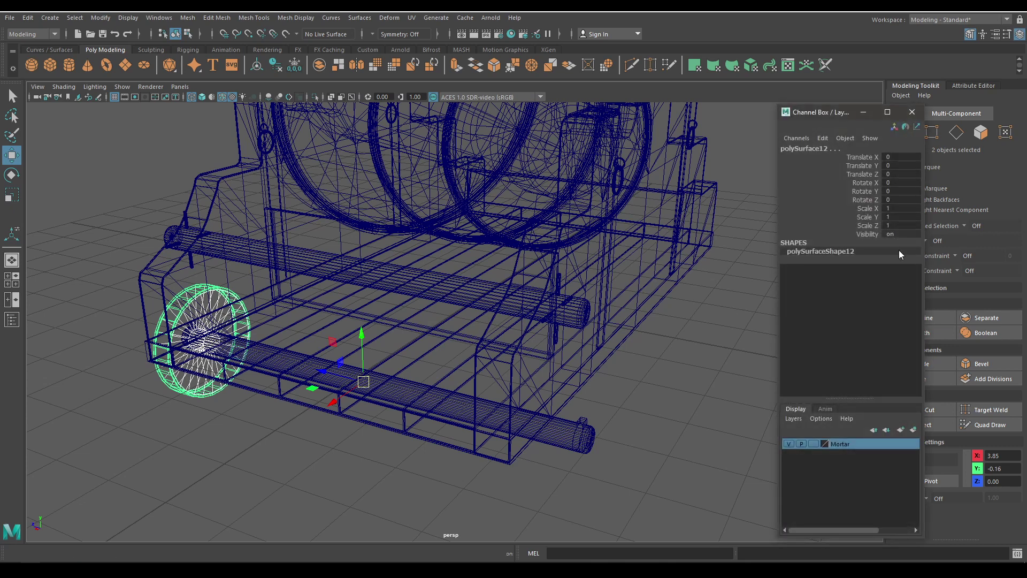
left_click(866, 217)
left_click(888, 216)
type("-")
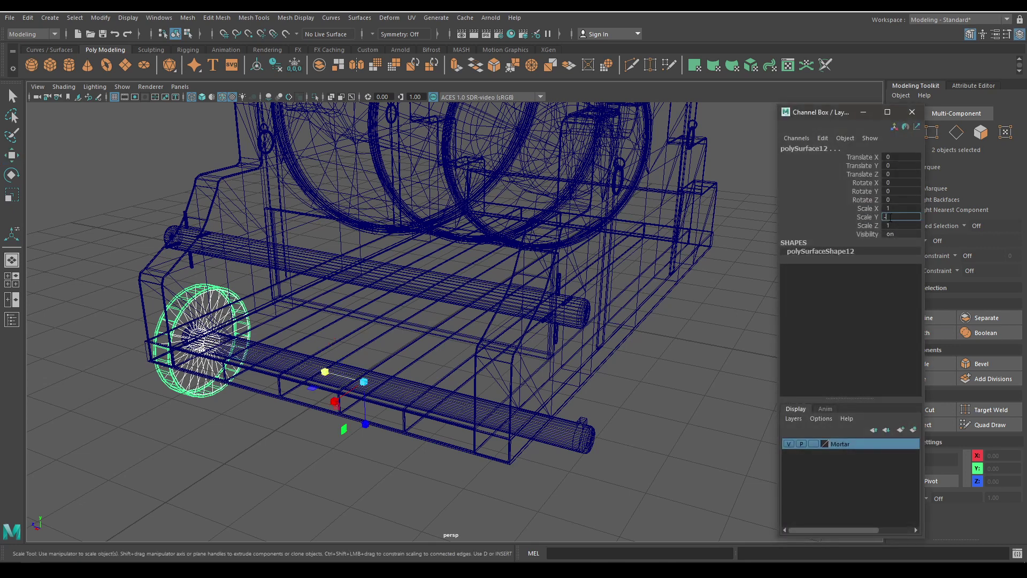
type("1")
key("Return")
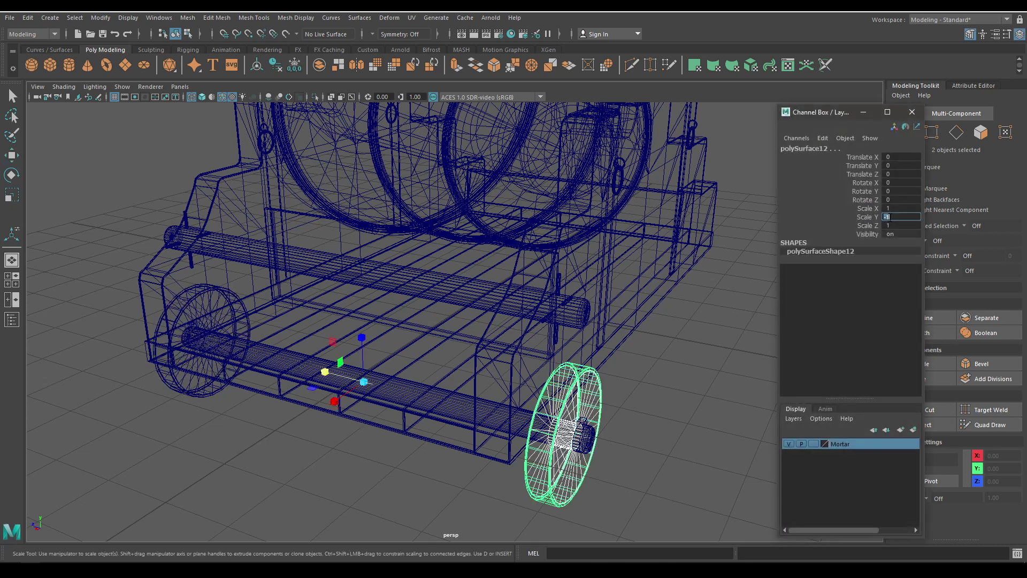
left_click(912, 111)
key("w")
key("6")
Step: Duplicate the front axle with both wheels and rim bands, place the copy at the carriage's rear at X -3.46, and save the scene
left_click_drag(714, 447, 252, 450, "alt")
left_click(166, 453, "shift")
left_click(309, 360, "shift")
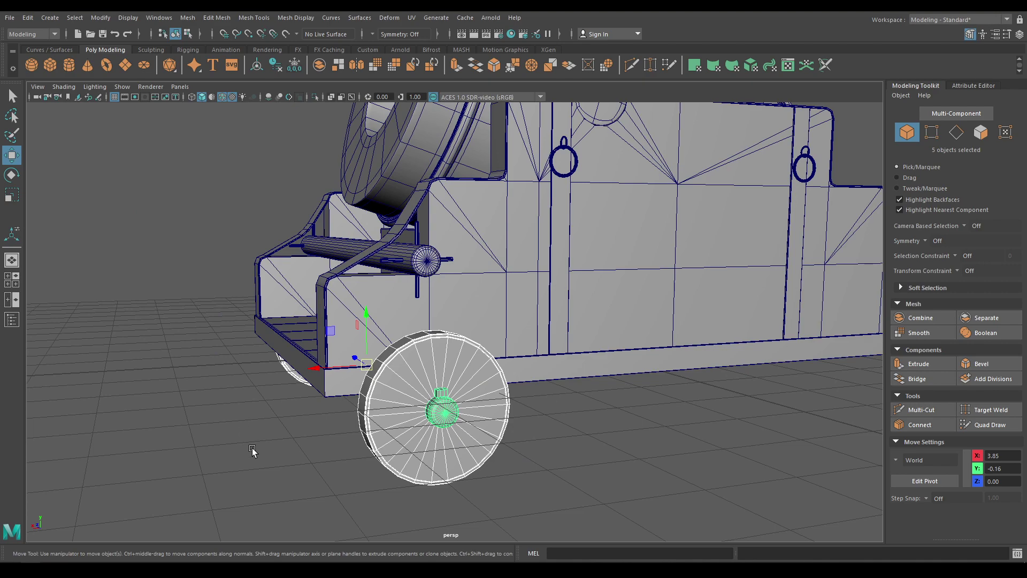
right_click_drag(252, 451, 242, 387, "alt")
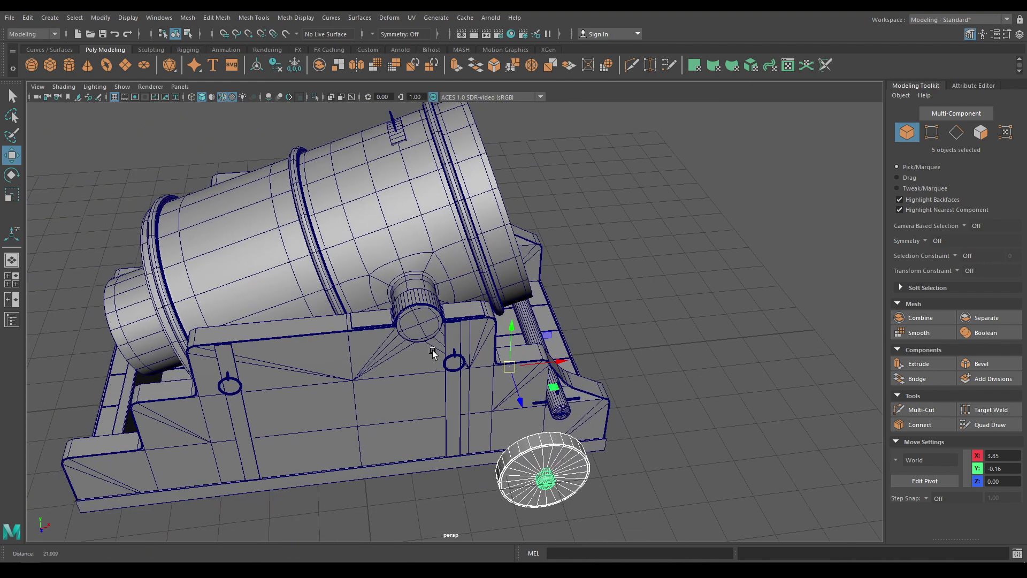
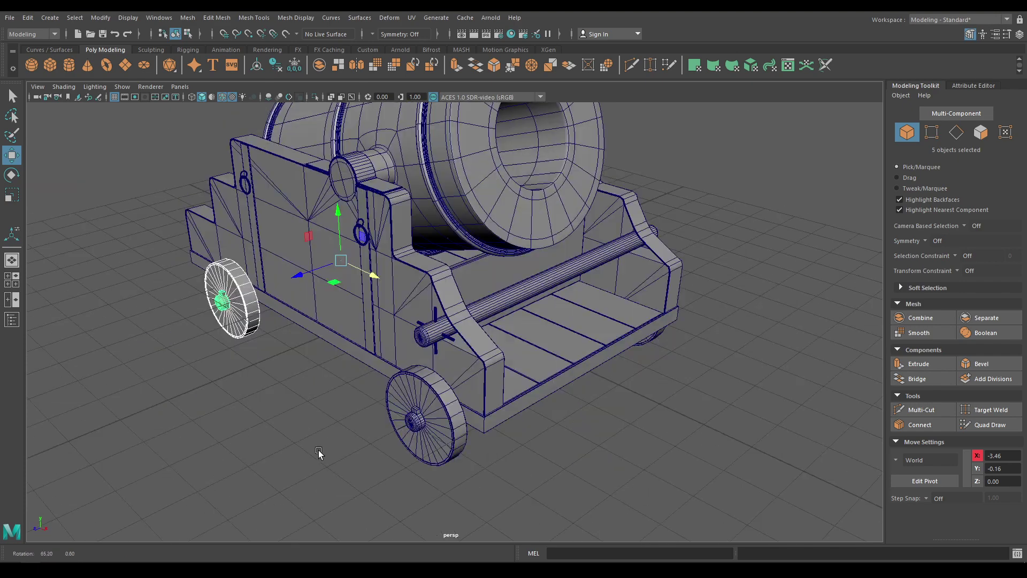
left_click(415, 399)
key("ctrl+s")
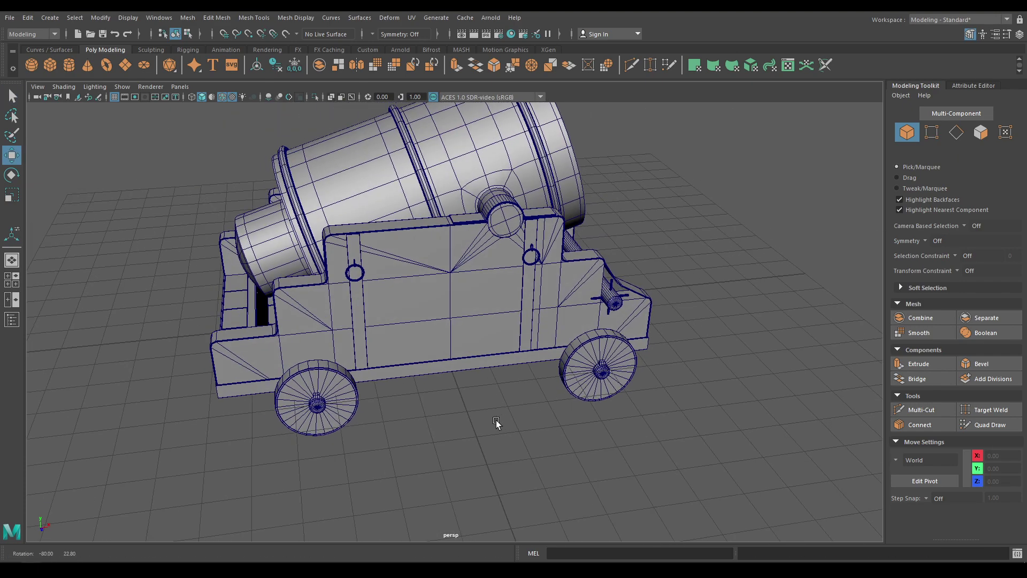
Step: Shift the near rear wheel with its rim band and hub slightly towards the carriage's back along X
left_click_drag(313, 412, 314, 413)
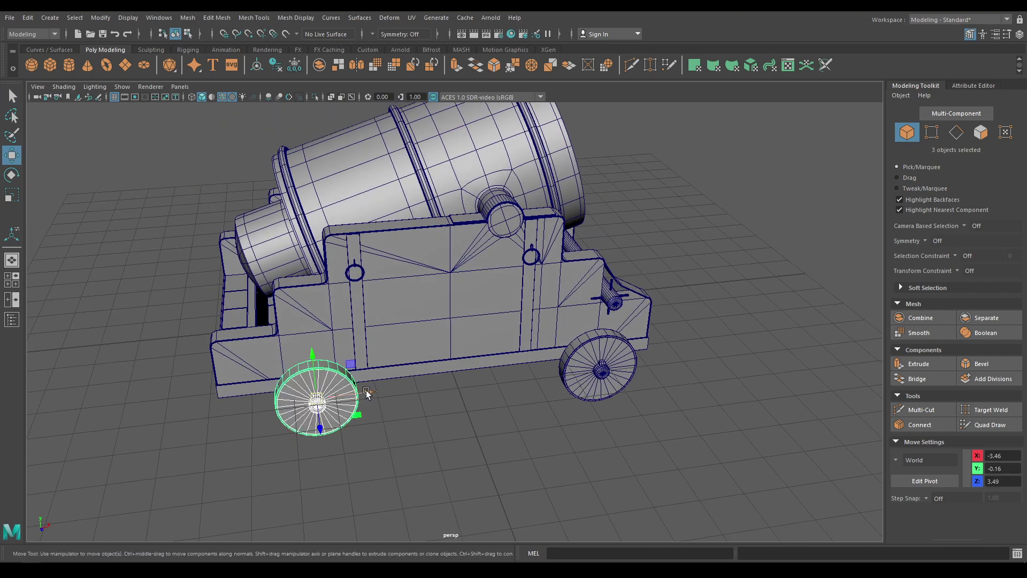
left_click_drag(365, 390, 345, 393)
left_click(458, 448)
Step: Create a polygon cylinder and move it along Z until it stands clear of the carriage's side
left_click_drag(458, 448, 309, 217, "alt")
key("ctrl+a")
right_click_drag(310, 217, 394, 356, "alt")
left_click_drag(394, 355, 435, 328, "alt")
right_click_drag(435, 328, 672, 292, "alt")
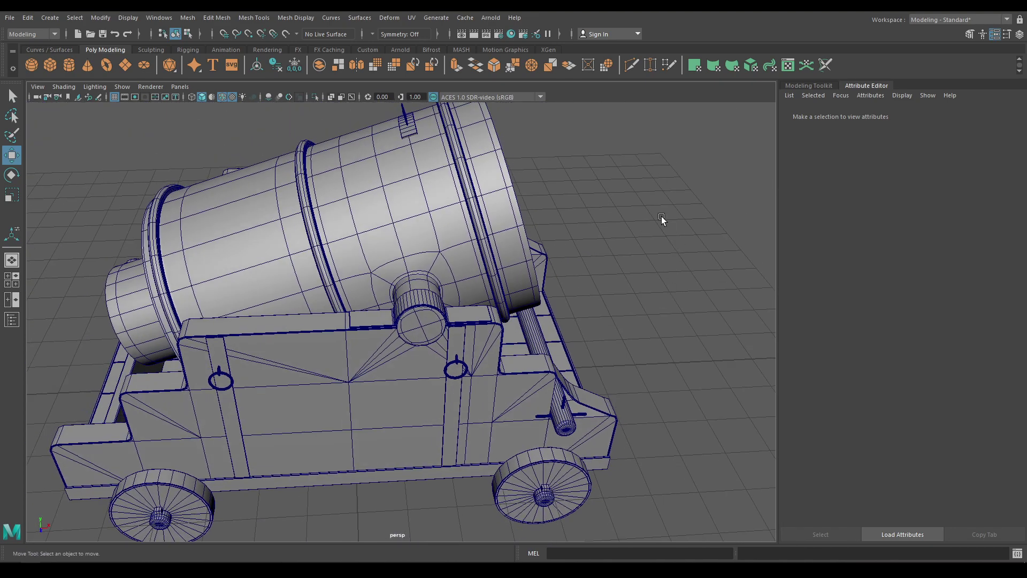
right_click(662, 216, "shift")
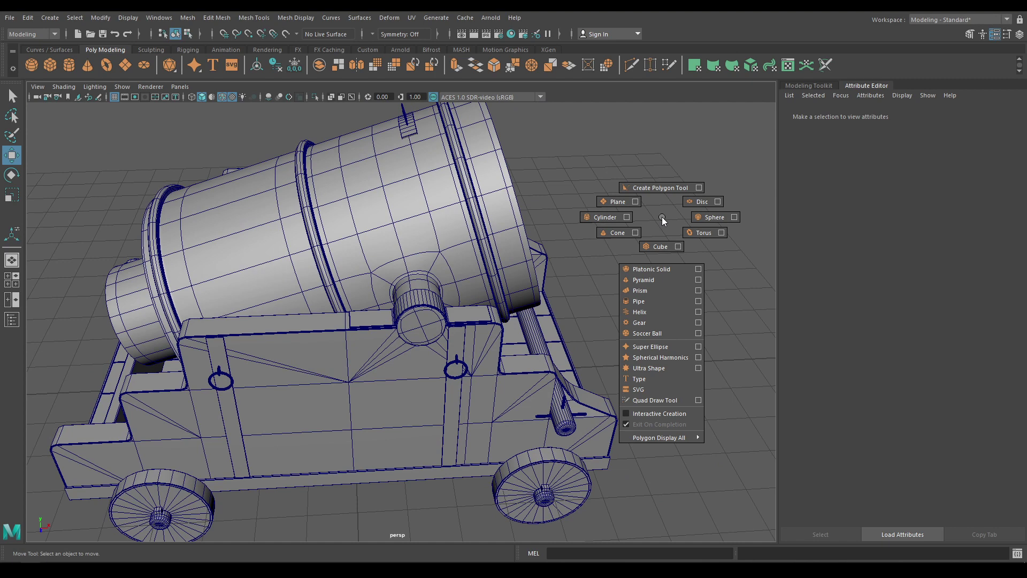
left_click(611, 215)
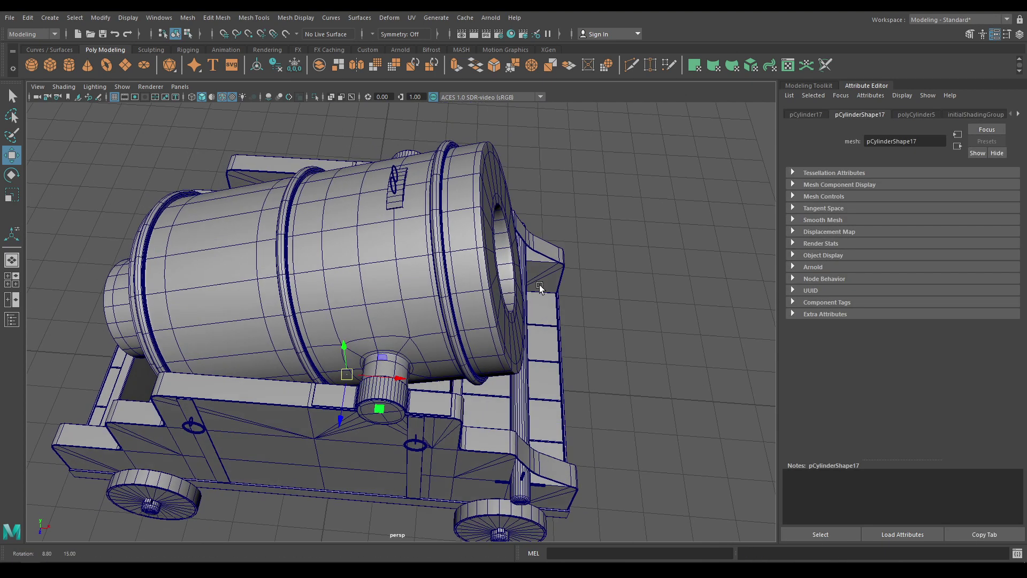
left_click_drag(342, 425, 329, 295)
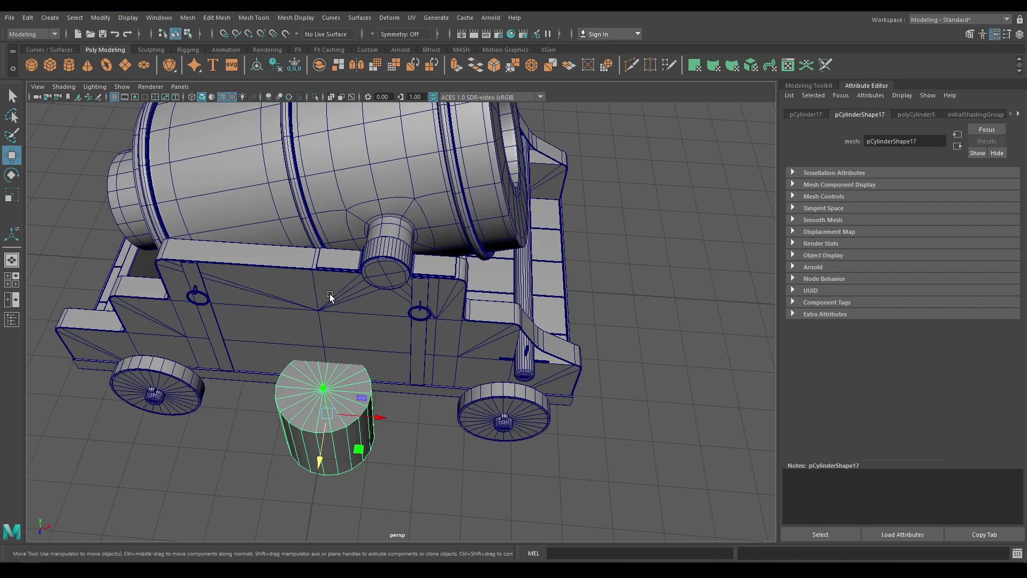
Step: Rotate the cylinder about X so that its end caps face the carriage's side, and switch to the front view
key("e")
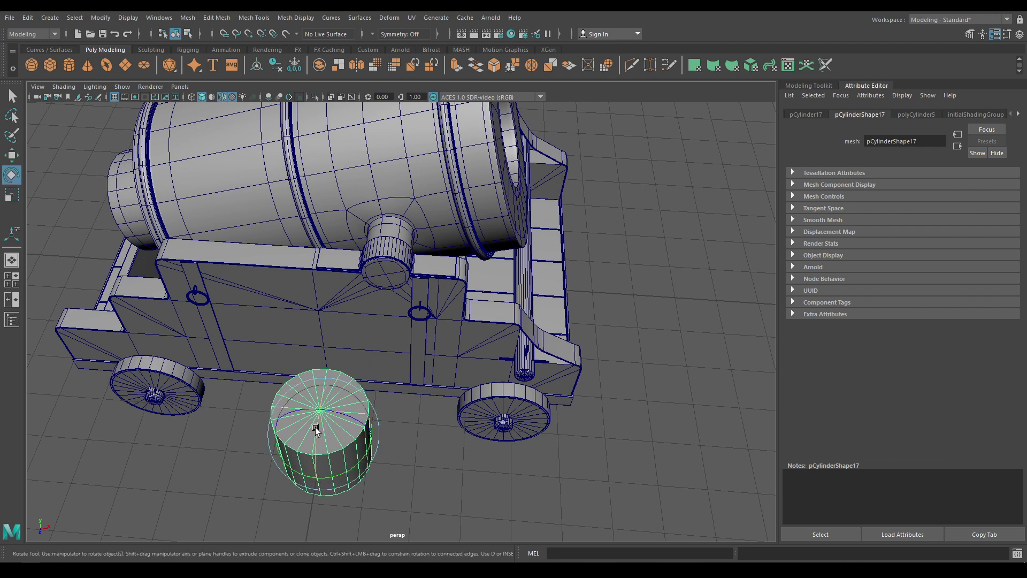
left_click_drag(316, 427, 315, 500)
key("space")
key("f")
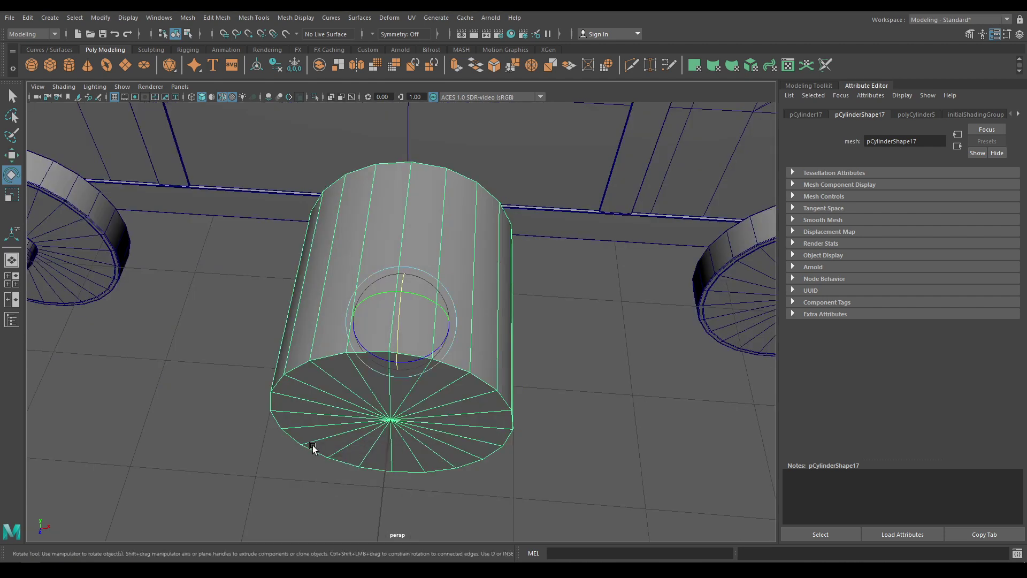
key("space")
left_click(313, 475)
Step: Raise the cylinder above the carriage's side wall, over the flat metal strip beside the trunnion
key("w")
scroll(409, 351, "down", 5)
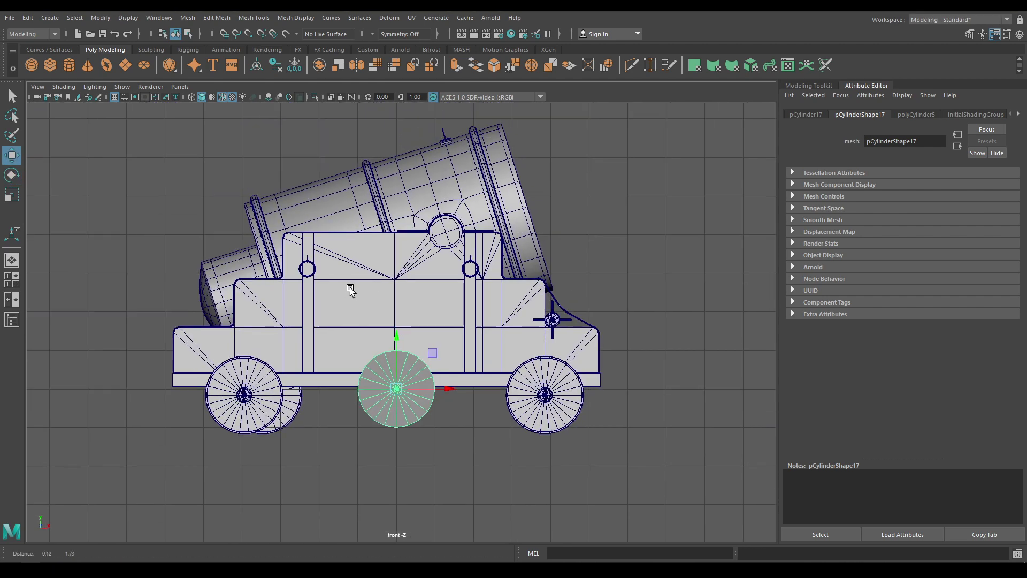
left_click_drag(392, 354, 393, 172)
scroll(438, 206, "up", 5)
middle_click_drag(437, 206, 413, 542, "alt")
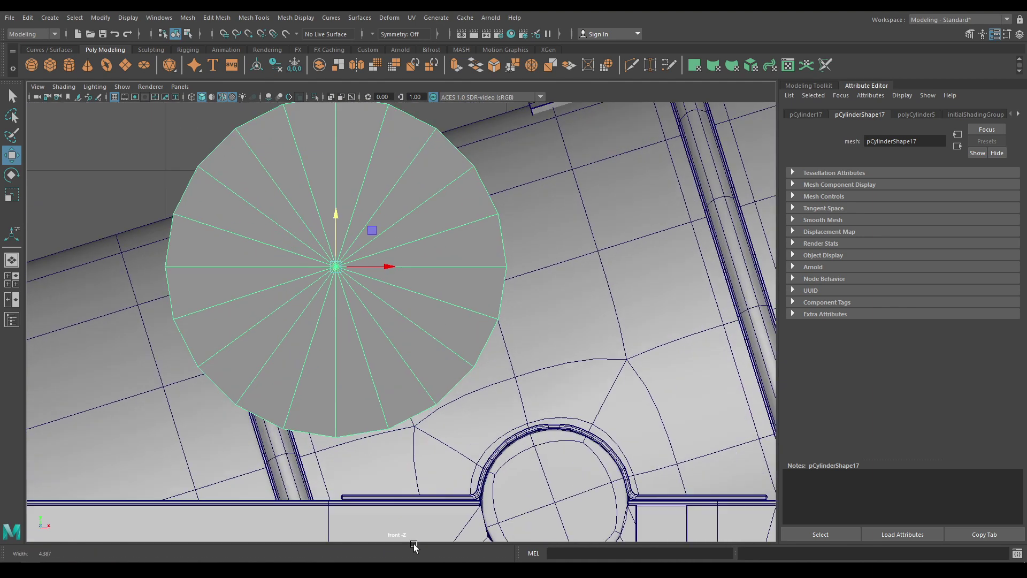
scroll(392, 281, "up", 1)
left_click_drag(409, 213, 464, 214)
Step: Set the cylinder's radius to 0.07
key("t")
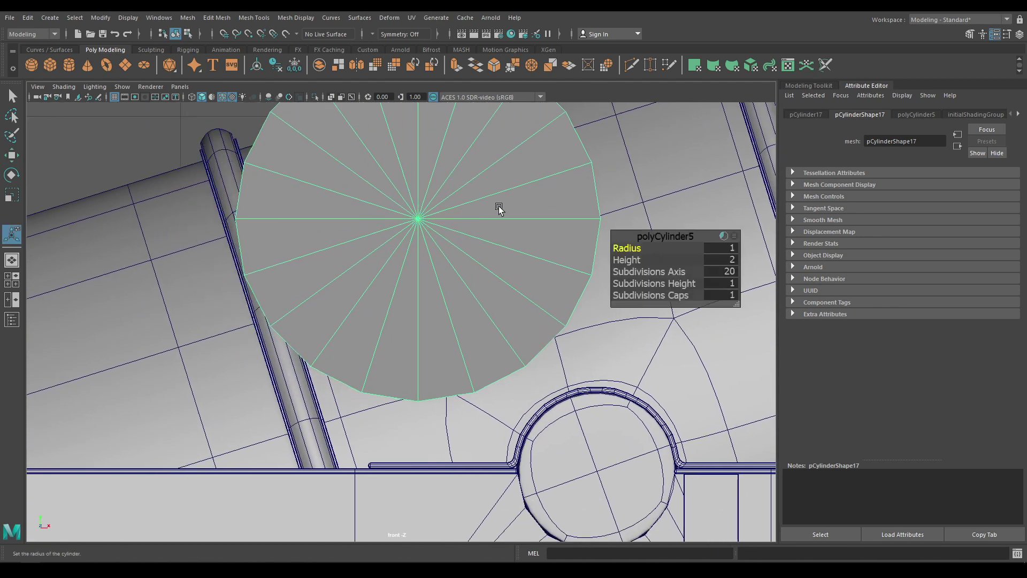
left_click_drag(629, 246, 611, 249)
scroll(716, 249, "up", 2)
left_click(717, 250)
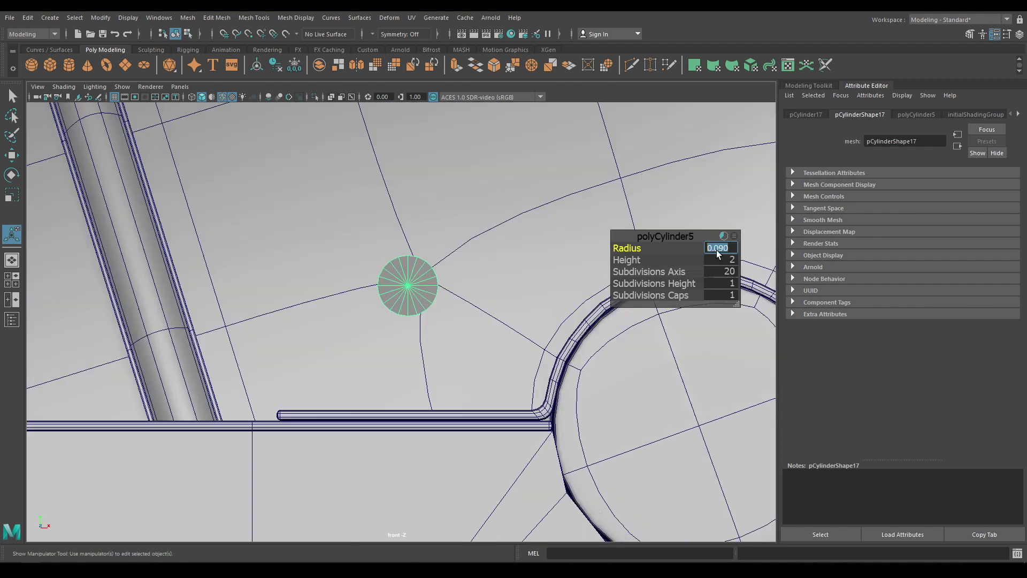
type("0.07")
key("Return")
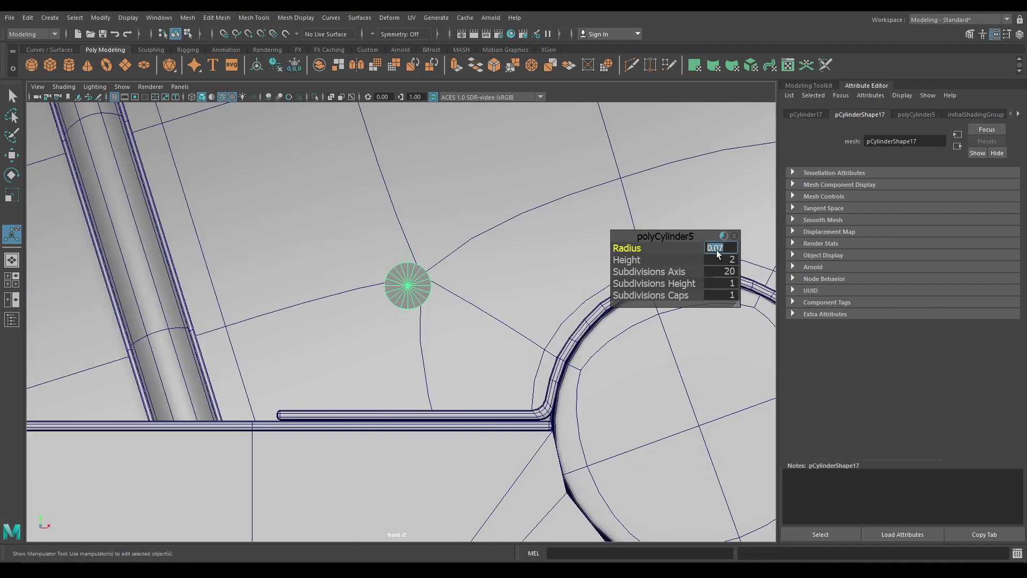
Step: Lower the small cylinder closer to the flat metal strip beside the trunnion
key("w")
scroll(461, 343, "down", 5)
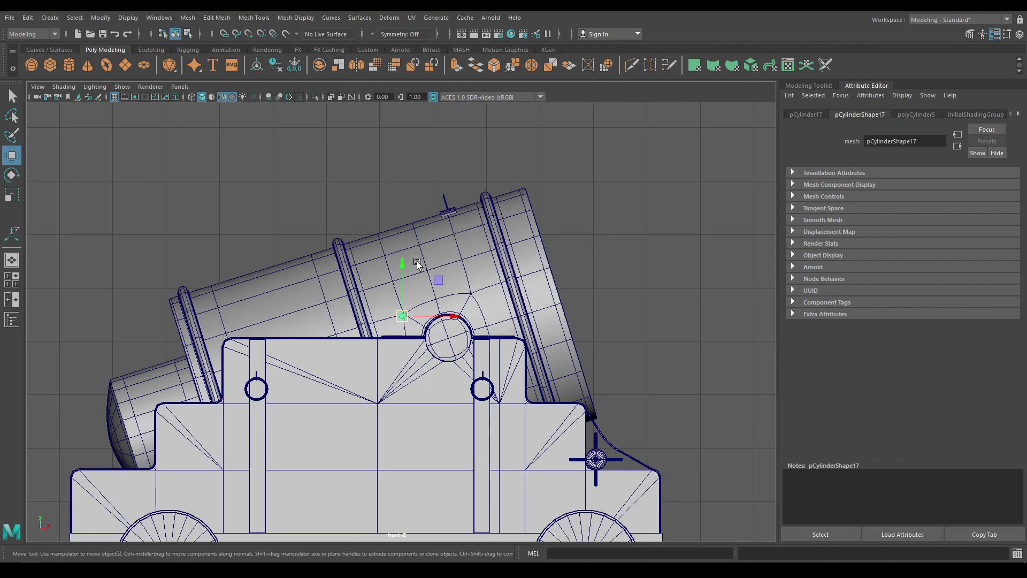
scroll(461, 343, "up", 5)
scroll(448, 358, "up", 3)
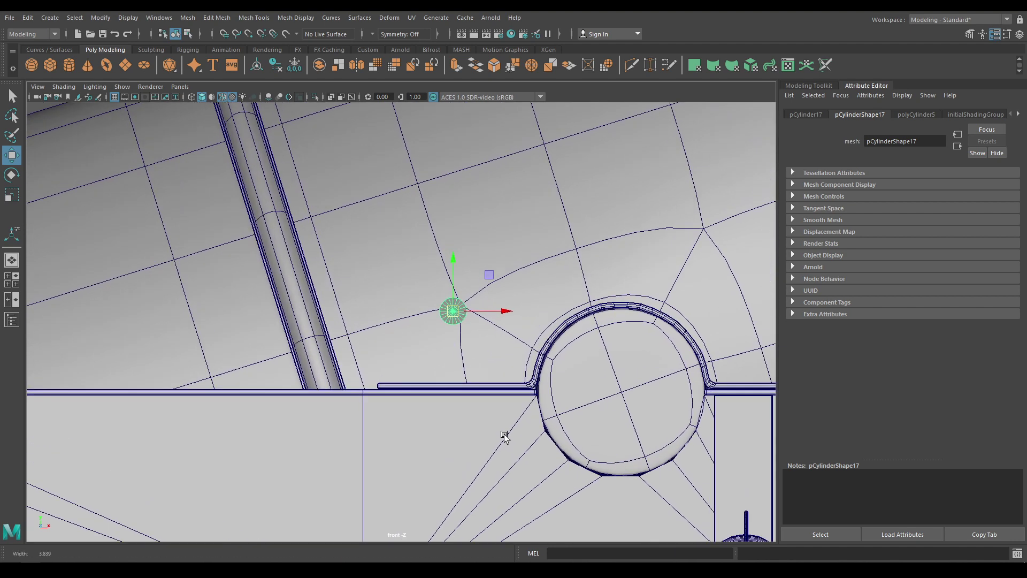
left_click_drag(473, 258, 474, 300)
scroll(486, 383, "up", 4)
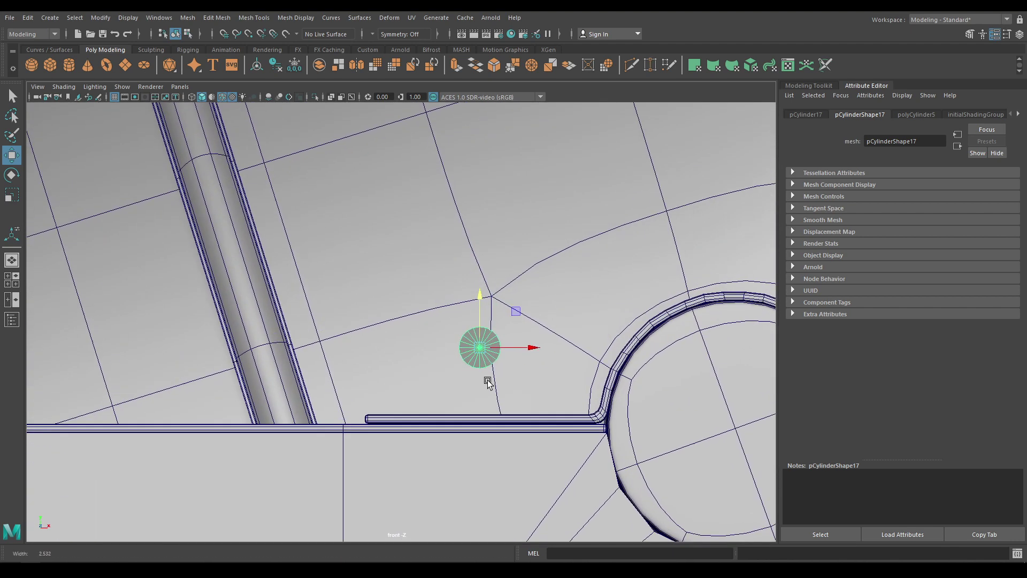
middle_click_drag(439, 330, 431, 335, "alt")
Step: In the top view, delete all of the small cylinder's faces except the outer end cap
key("space")
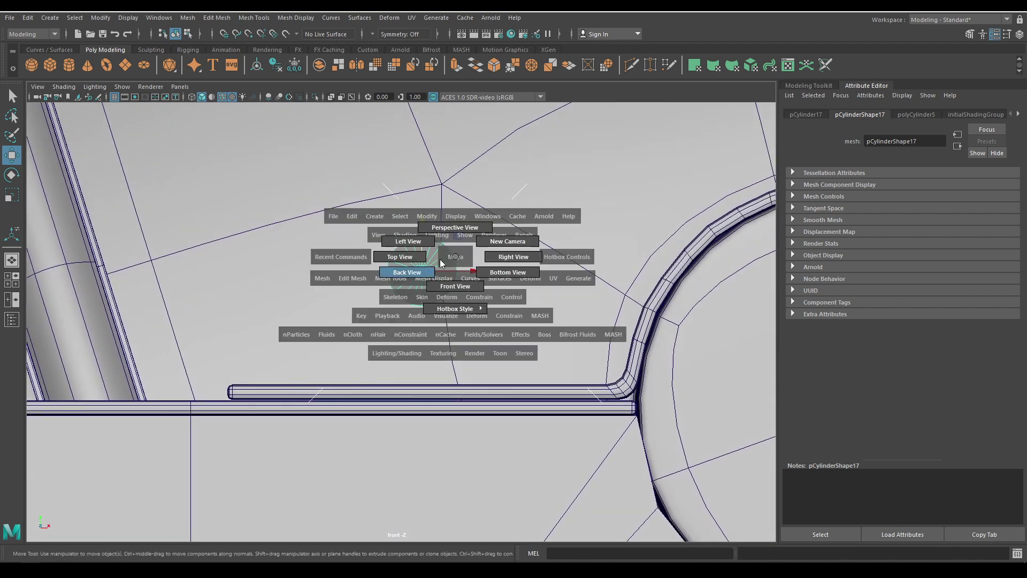
left_click(402, 261)
right_click_drag(627, 275, 626, 302)
left_click_drag(650, 325, 341, 126)
key("Delete")
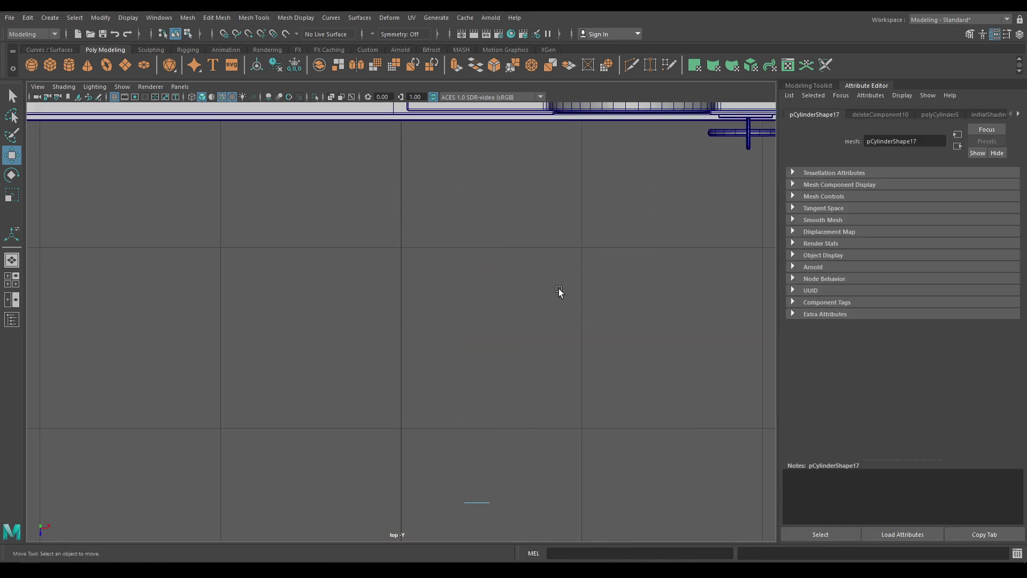
Step: Extrude the round cap's border edges in the front view and scale them outward to form a ring of faces
key("space")
left_click_drag(539, 257, 535, 317)
right_click_drag(422, 264, 416, 233)
scroll(427, 236, "up", 2)
left_click(420, 222)
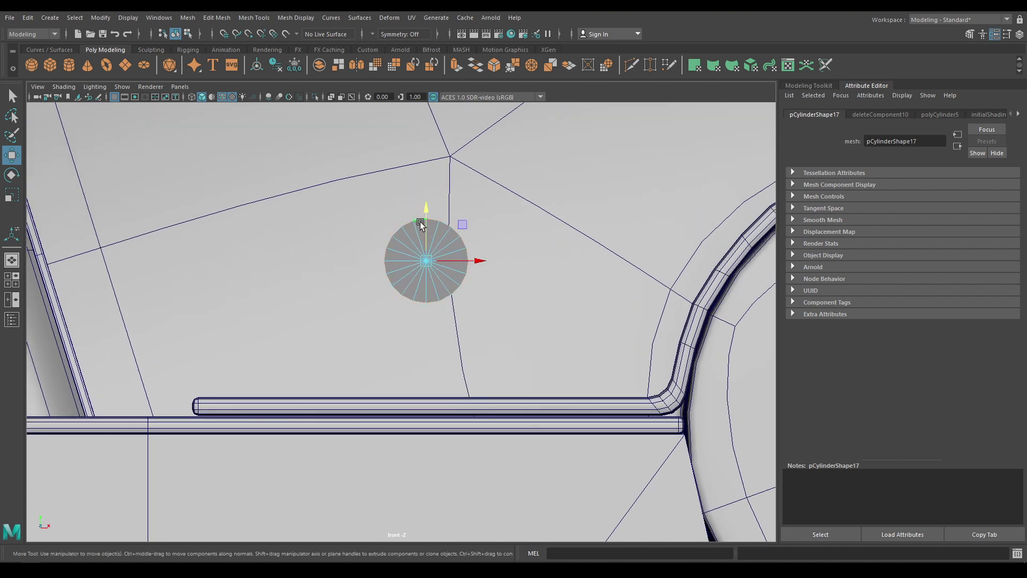
key("ctrl+e")
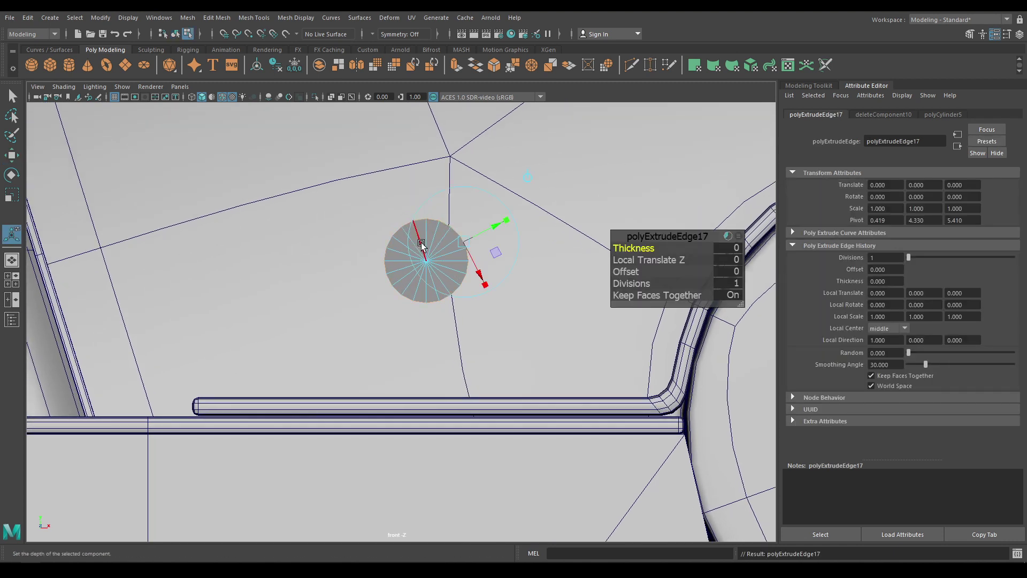
key("r")
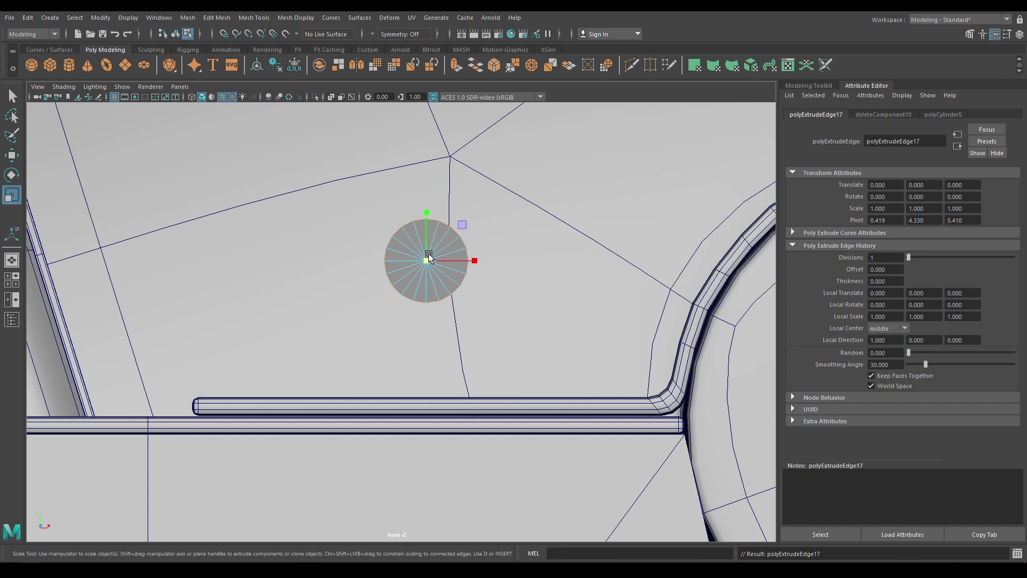
left_click_drag(427, 257, 451, 265)
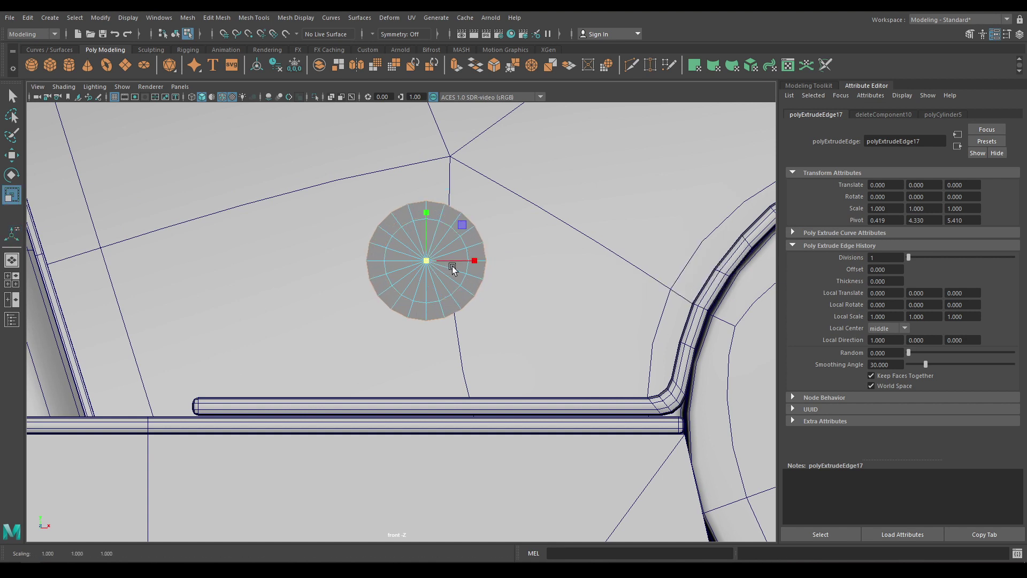
Step: Delete the inner triangular faces of the disc to leave an open flat ring
key("w")
right_click_drag(428, 262, 432, 282)
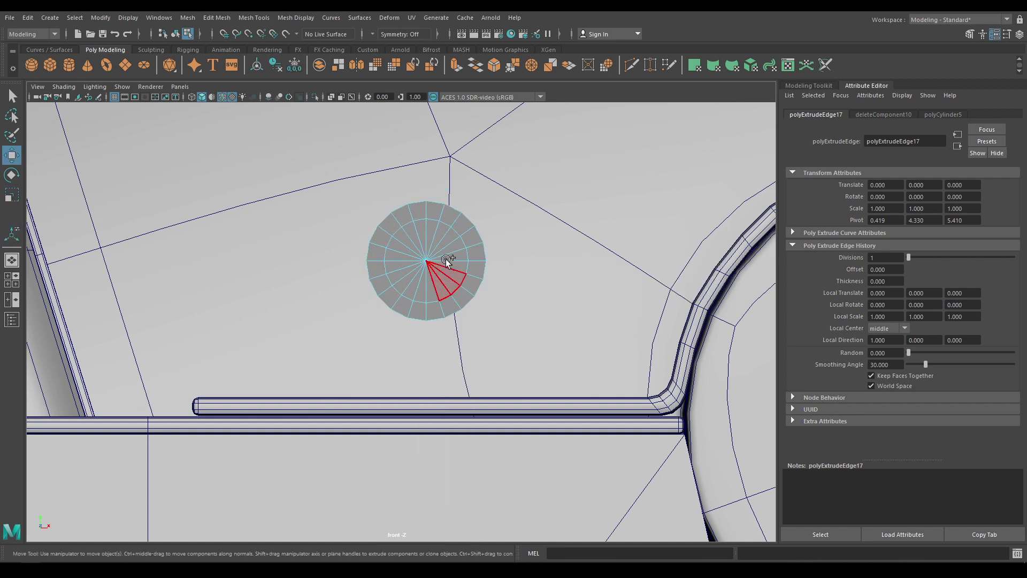
left_click(418, 269)
key("Delete")
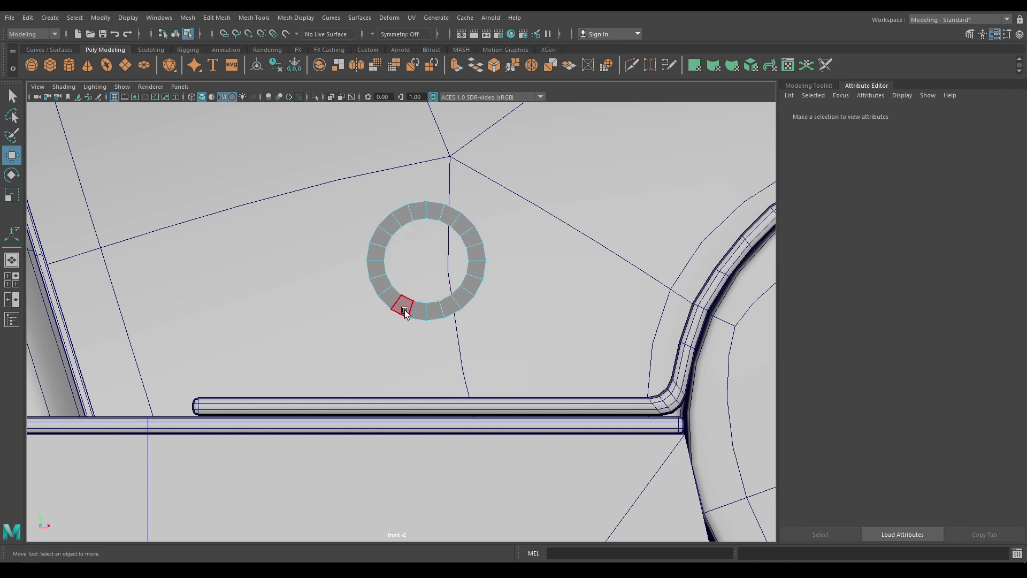
Step: Flatten the ring's lower outer edges in Y and pull them down to give the eyelet a straight base
right_click_drag(382, 271, 384, 255)
left_click(373, 284)
left_click(479, 291, "shift")
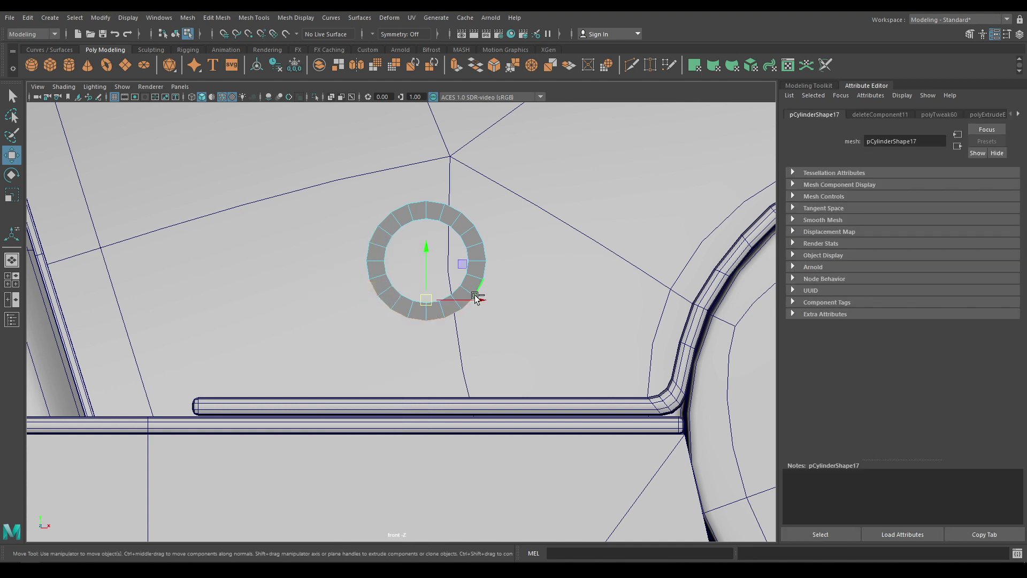
key("r")
left_click_drag(428, 254, 424, 394)
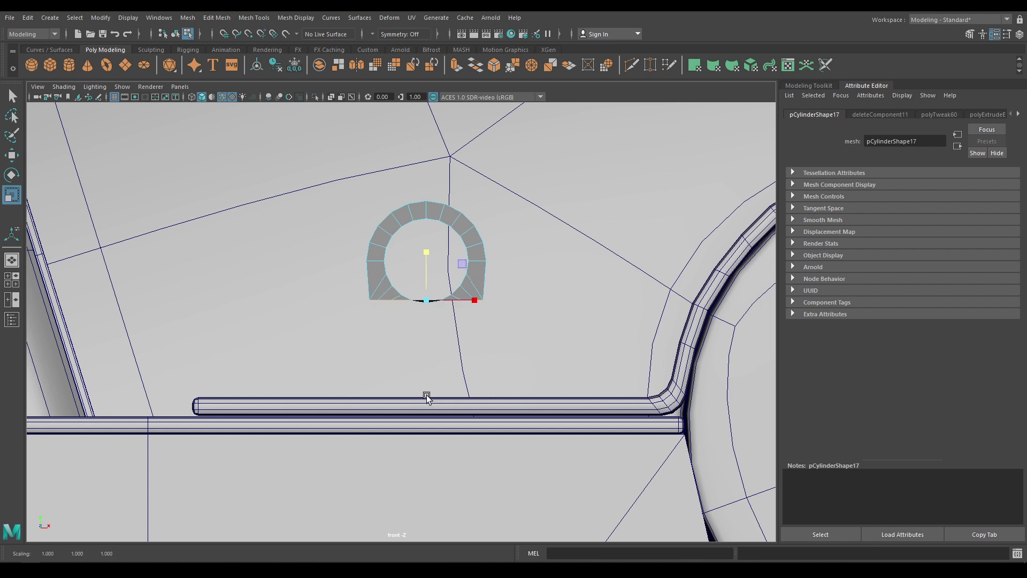
key("w")
left_click_drag(422, 254, 480, 356)
key("r")
key("w")
Step: Centre the pivot of the flat eyelet plate in the perspective view
right_click_drag(437, 272, 484, 259)
left_click_drag(437, 321, 400, 284, "alt")
key("f")
key("space")
left_click(369, 245)
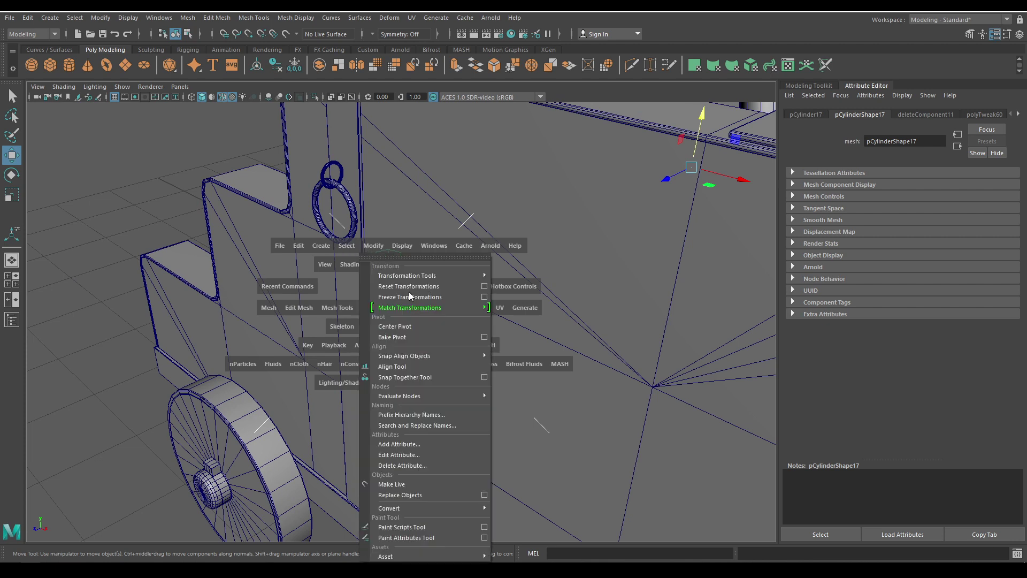
left_click(412, 325)
Step: Extrude the eyelet plate with a thickness of 0.025
key("ctrl+e")
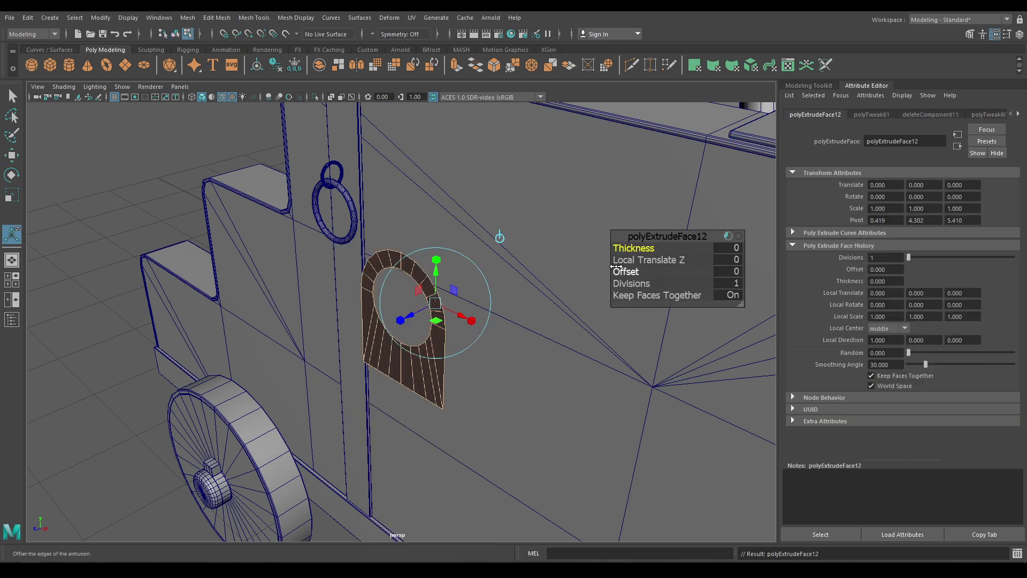
left_click_drag(621, 248, 625, 248)
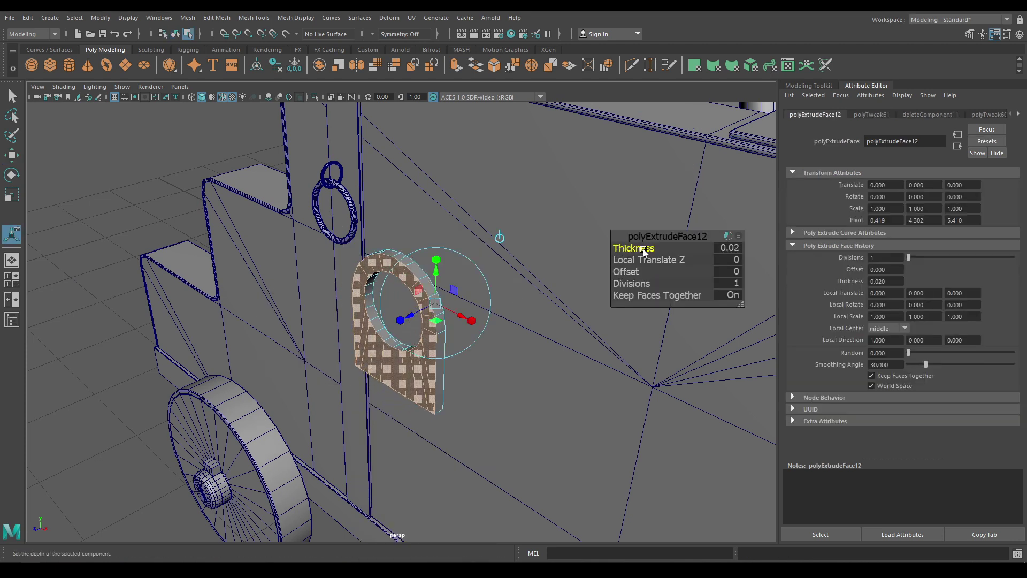
left_click(727, 251)
type("0.025")
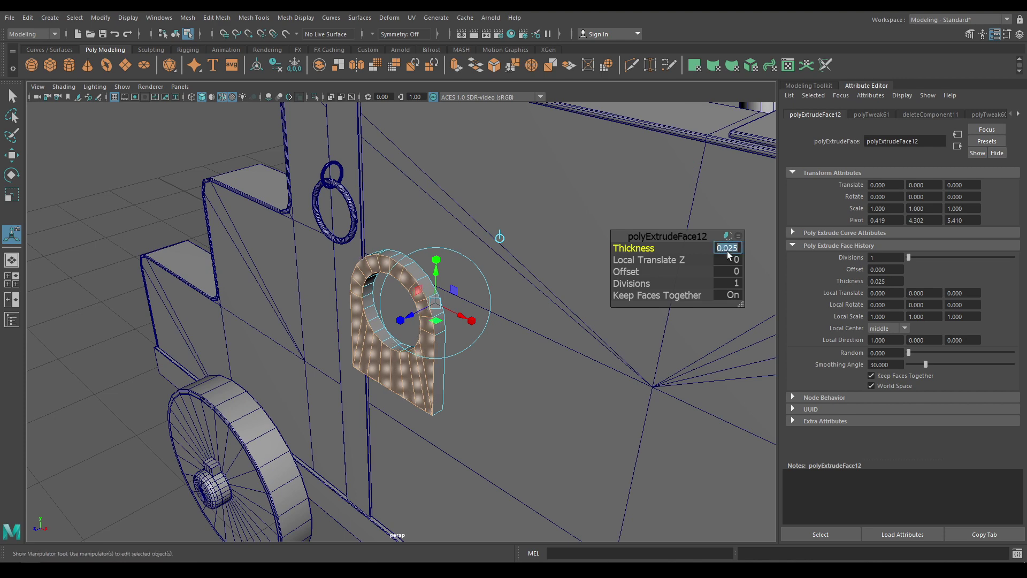
key("Return")
key("w")
Step: Move the eyelet plate along Z over the flat metal strip on top of the carriage's side wall
right_click_drag(349, 364, 385, 315)
left_click_drag(385, 316, 252, 300, "alt")
right_click_drag(252, 300, 474, 315, "alt")
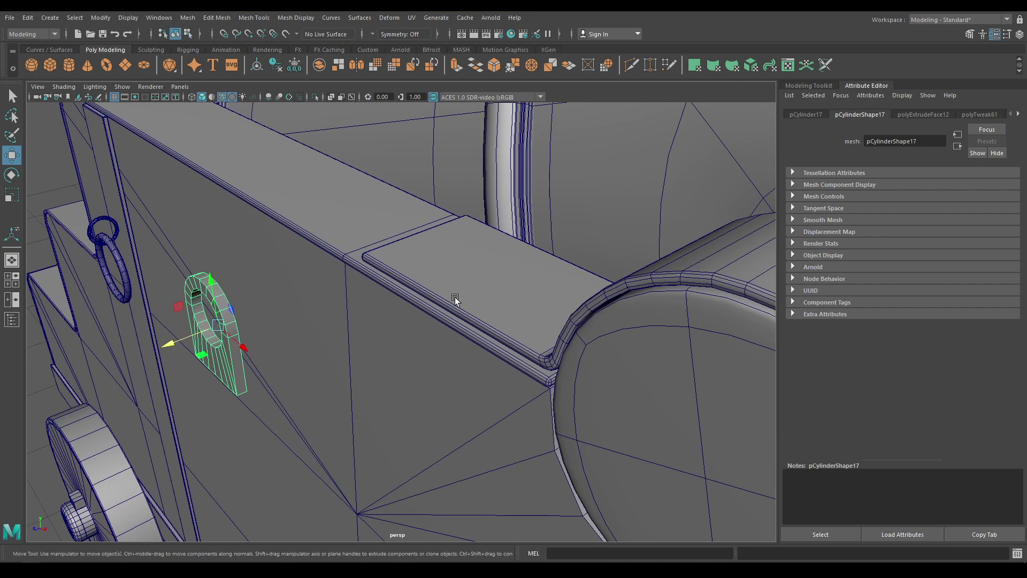
left_click_drag(164, 343, 403, 274)
key("f")
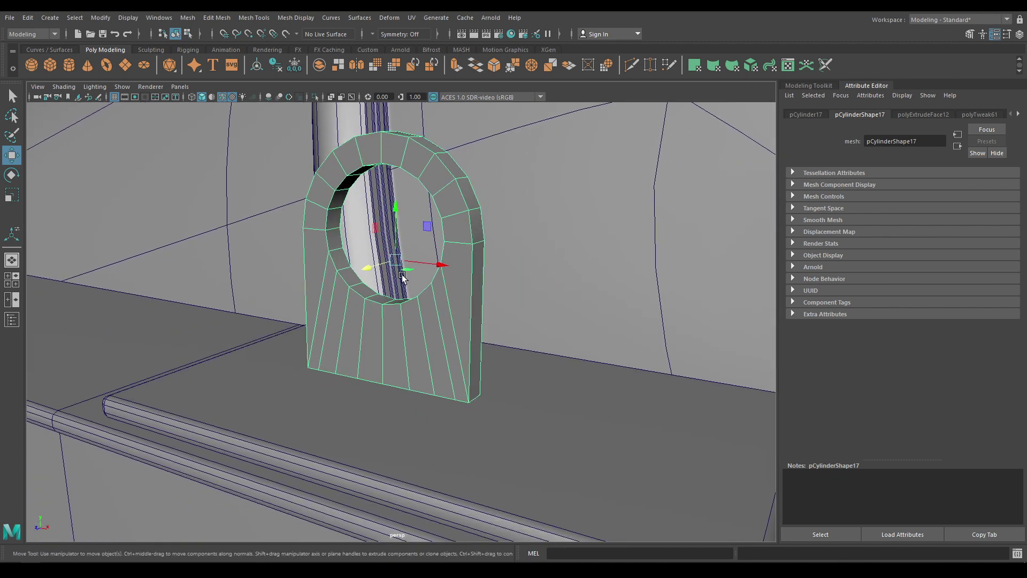
Step: Move the eyelet plate vertically so its straight base rests on the flat strap on top of the side wall
left_click_drag(395, 202, 496, 356)
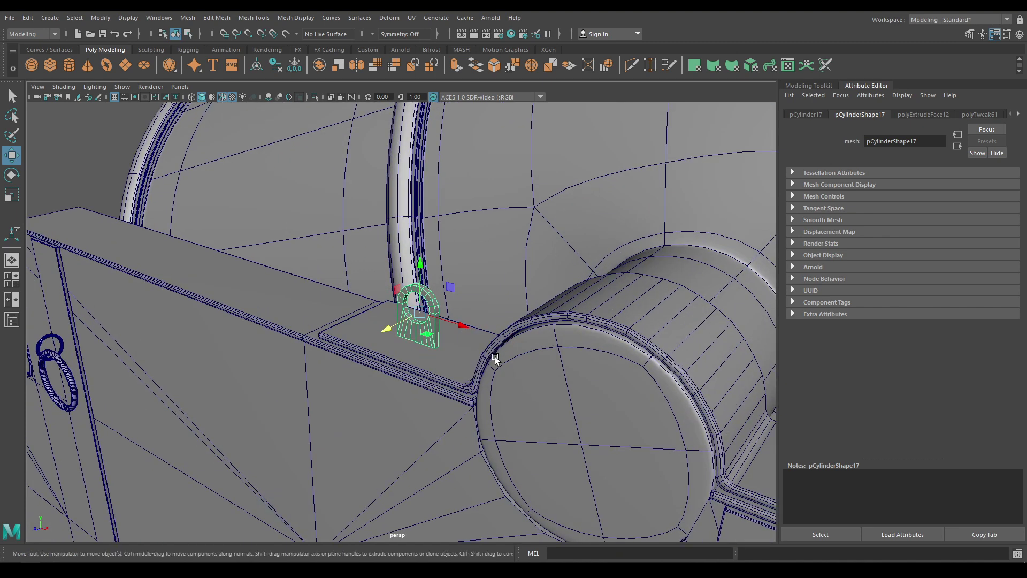
left_click_drag(442, 324, 479, 310, "alt")
key("space")
left_click_drag(394, 289, 394, 310)
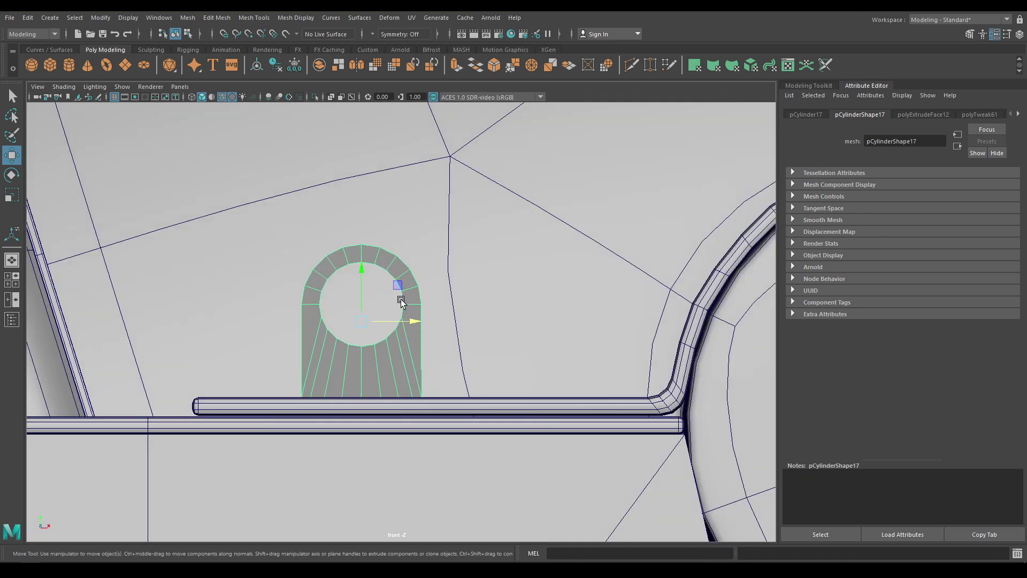
Step: Scale the vertices around the eyelet's hole uniformly to about 0.83 in the front view
key("F9")
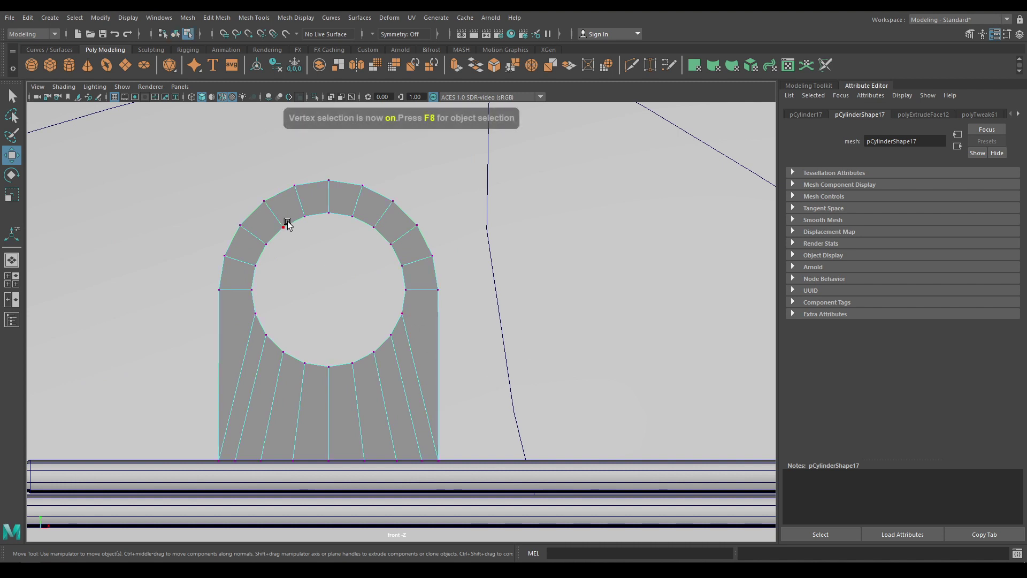
left_click_drag(289, 215, 406, 344)
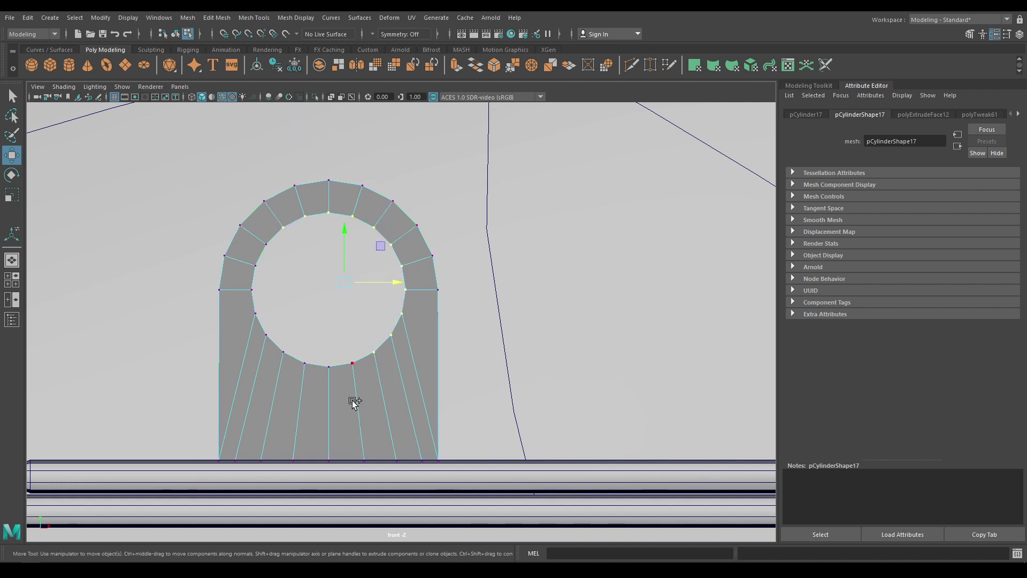
left_click_drag(354, 405, 262, 265, "shift")
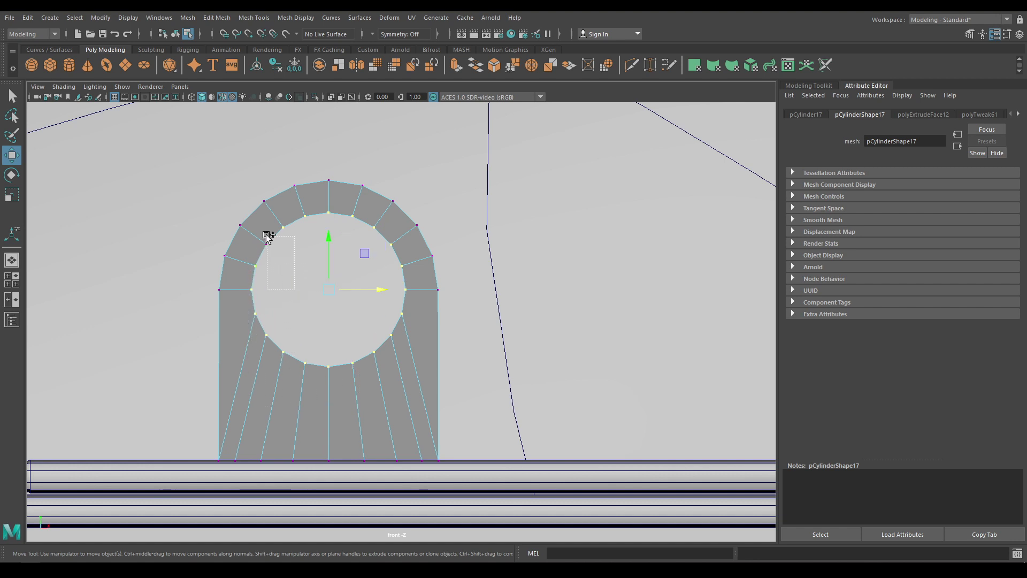
key("r")
left_click_drag(334, 292, 316, 300)
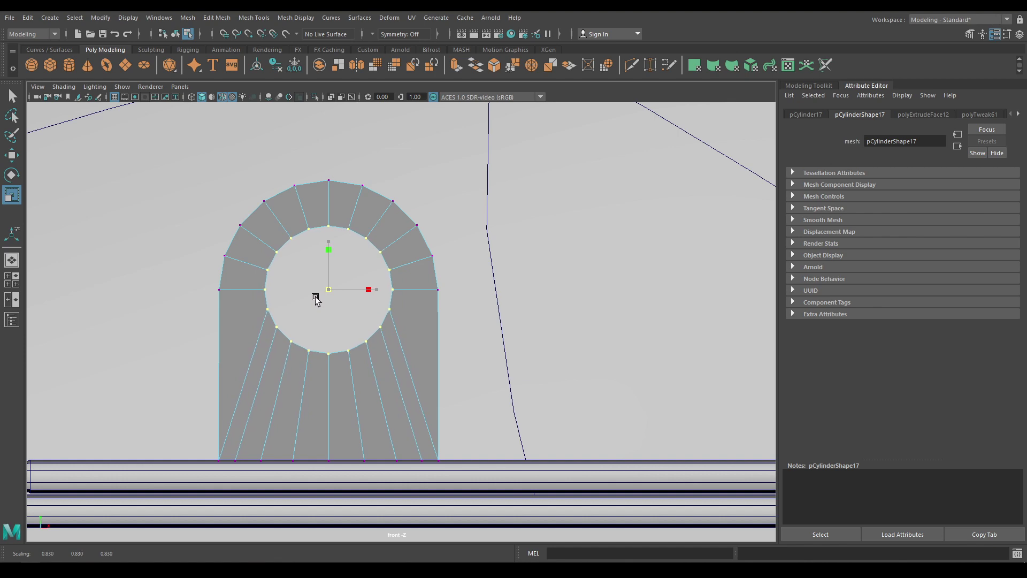
key("w")
left_click_drag(332, 255, 438, 300)
Step: Bevel the eyelet plate's hole and outer border edges on both faces with 2 segments
right_click_drag(438, 299, 431, 281)
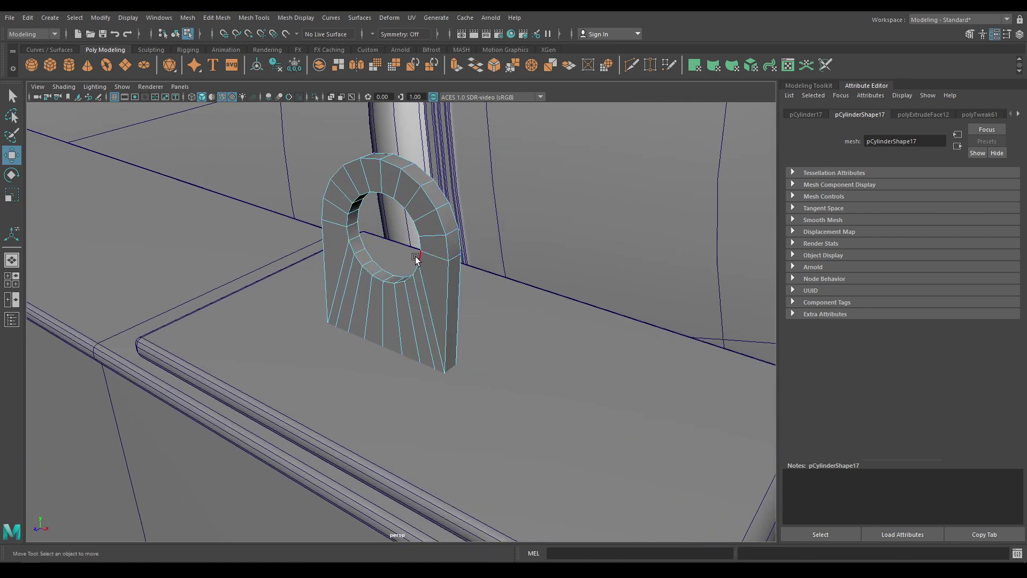
double_click(417, 259)
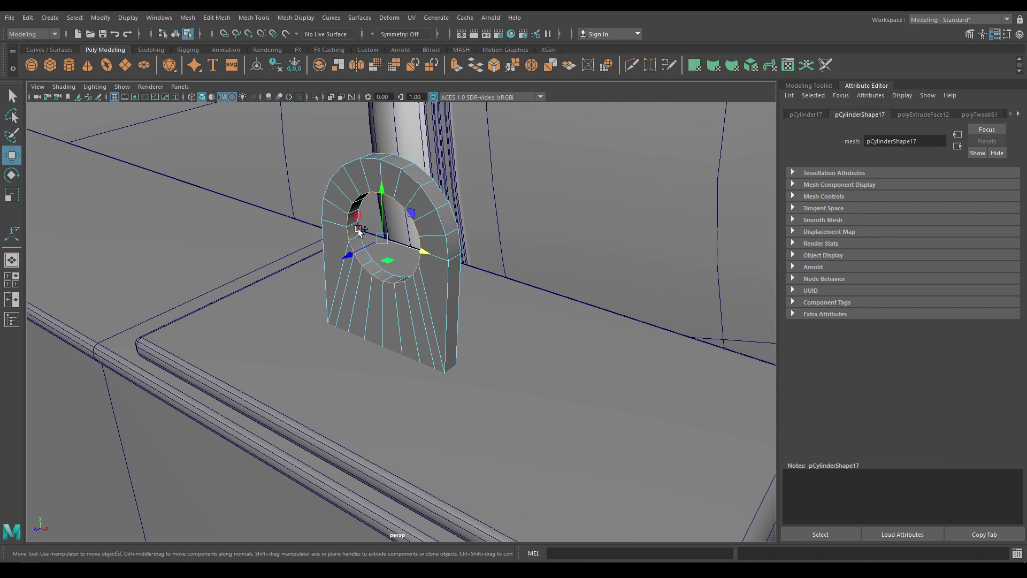
left_click_drag(420, 218, 456, 316, "shift")
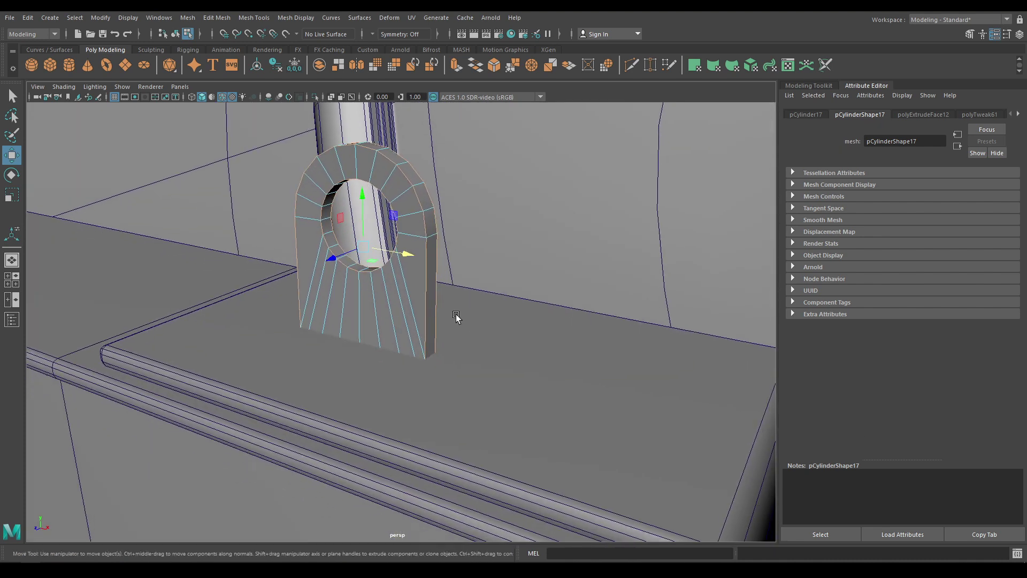
key("4")
left_click_drag(406, 358, 207, 453, "alt")
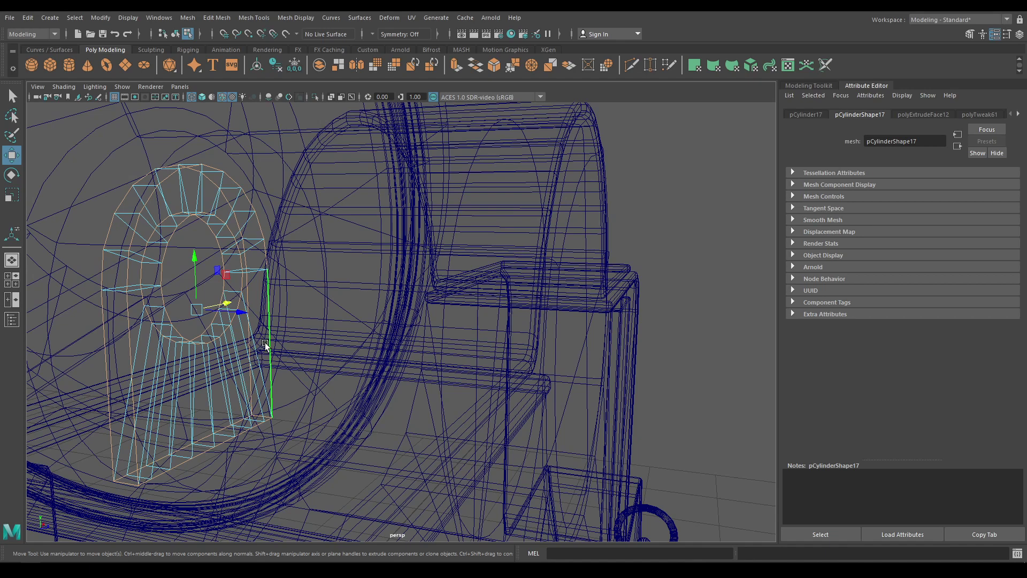
key("6")
left_click(175, 356)
right_click_drag(176, 355, 238, 355, "shift")
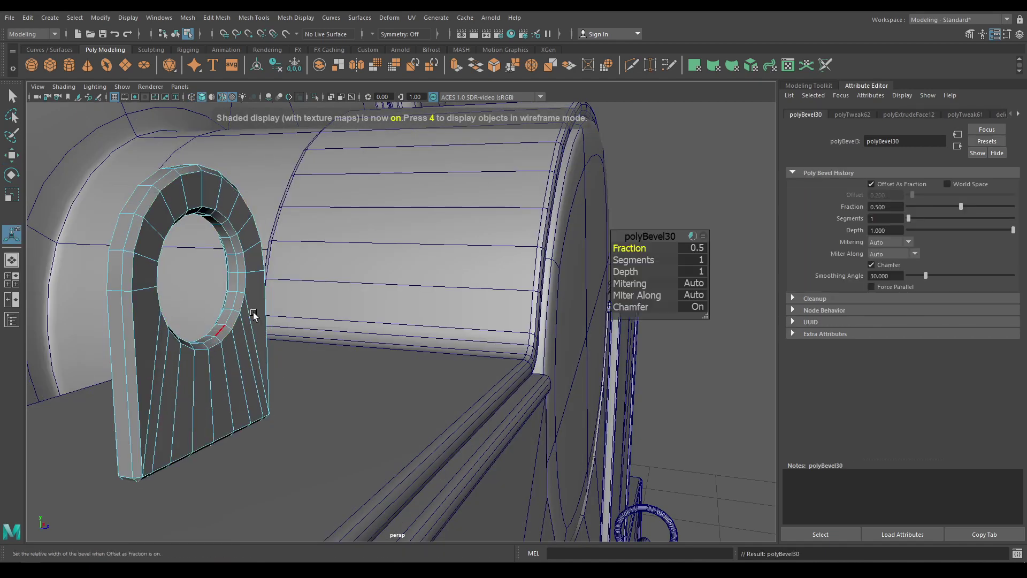
left_click(634, 261)
middle_click_drag(634, 260, 641, 262)
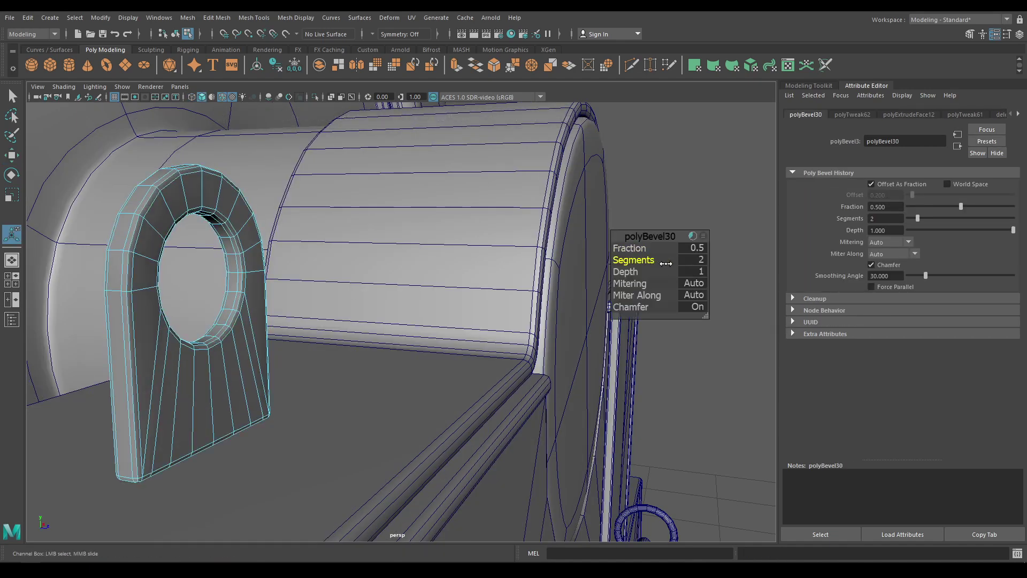
Step: Set the eyelet bevel's fraction to 0.4
left_click_drag(641, 262, 442, 281, "alt")
left_click(627, 248)
middle_click_drag(627, 248, 623, 248)
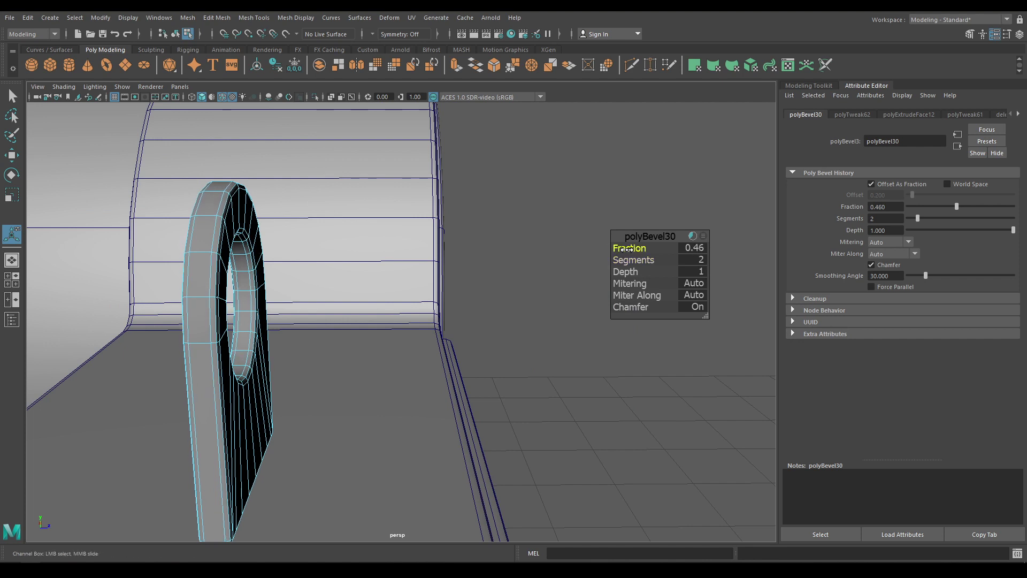
left_click(695, 248)
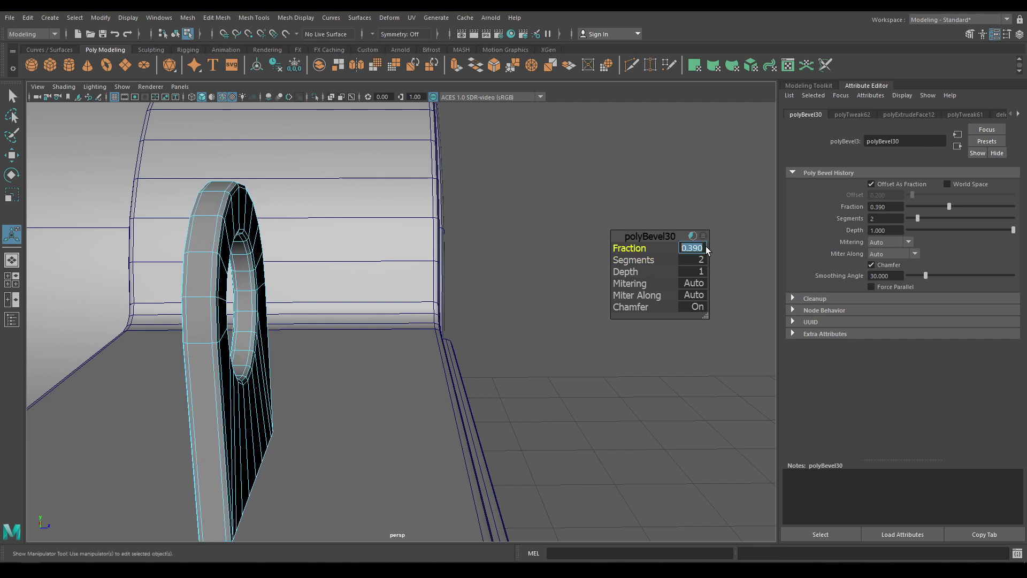
type("0.4")
key("Return")
Step: Assign the existing blinn1 material to the whole eyelet plate and save the scene
right_click_drag(207, 250, 298, 530)
key("w")
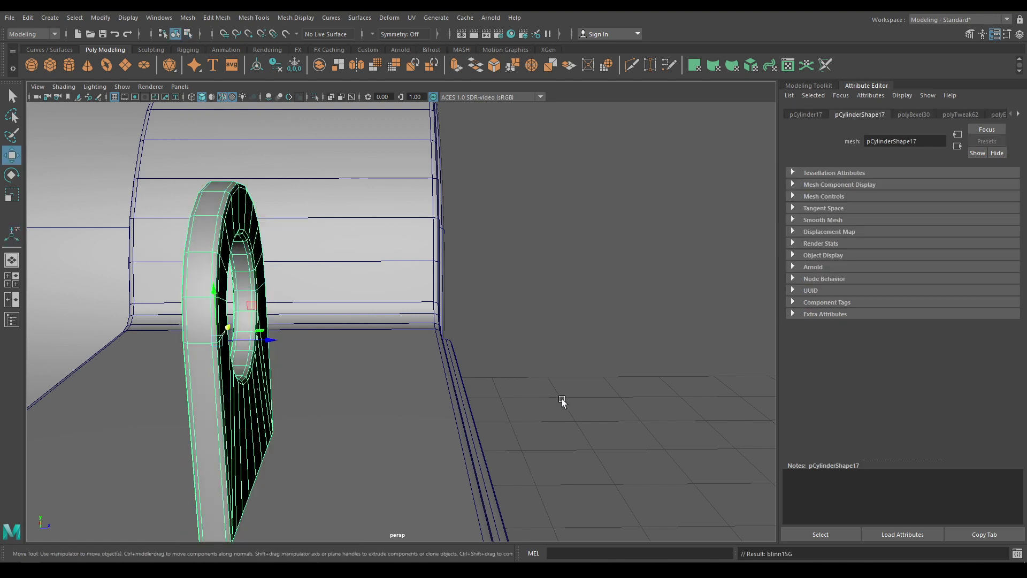
left_click(562, 406)
left_click_drag(562, 405, 450, 436, "alt")
key("ctrl+s")
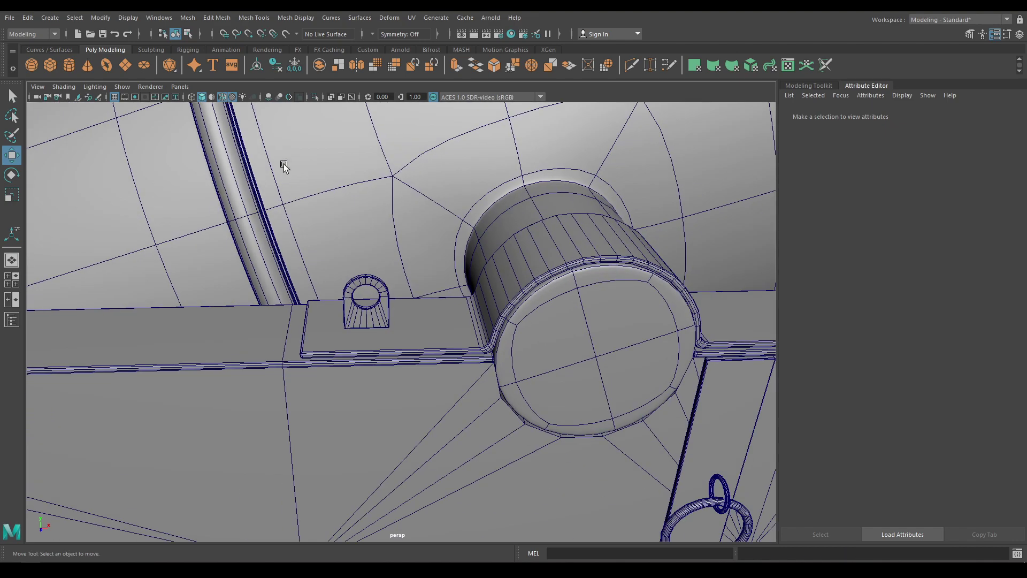
Step: Hide the wireframe overlay, duplicate the eyelet plate and move the copy across onto the opposite side wall's trunnion strap
left_click(222, 97)
mouse_move(230, 160)
left_mouse_down("alt")
mouse_move(315, 348)
mouse_move(445, 367)
mouse_move(480, 383)
left_mouse_up("alt")
right_click_drag(479, 383, 300, 105, "alt")
left_click_drag(342, 266, 318, 290, "alt")
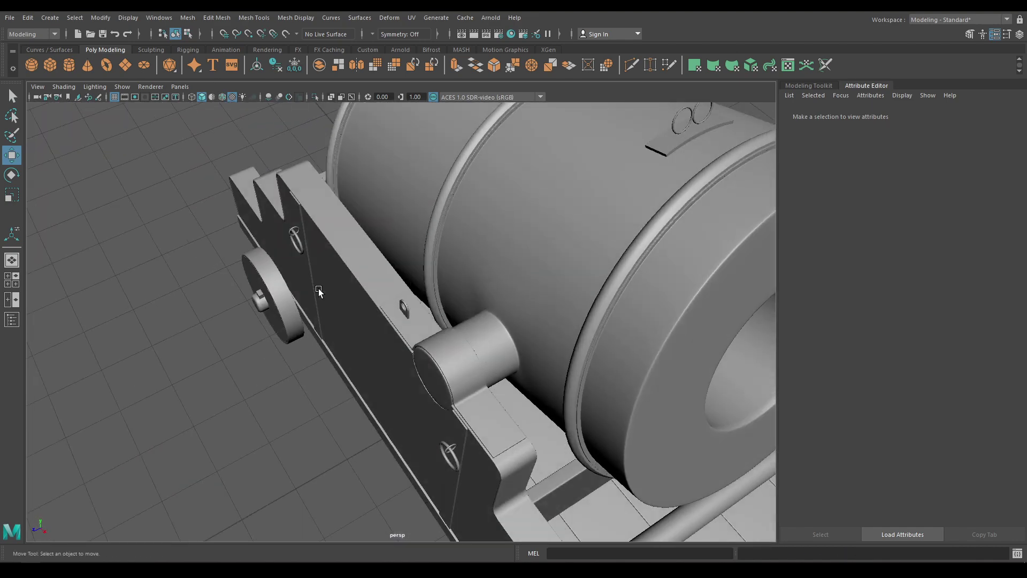
left_click(406, 314)
left_click_drag(407, 314, 420, 393, "alt")
left_click(399, 350)
left_click_drag(142, 356, 501, 356)
left_click(658, 337)
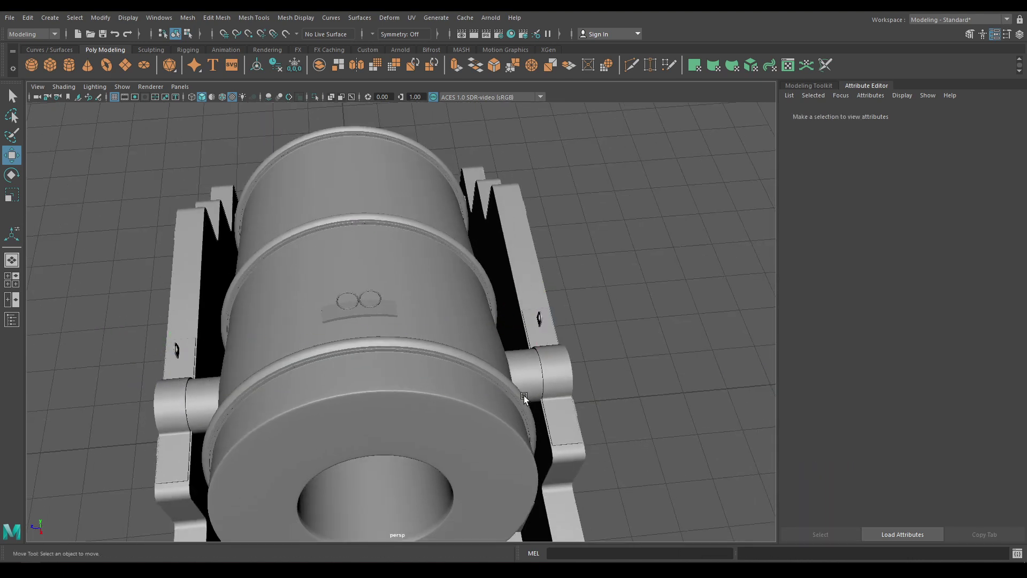
Step: Draw an EP curve in the front view that coils through the eyelet's hole and around its rim
left_click_drag(524, 396, 464, 306, "alt")
key("space")
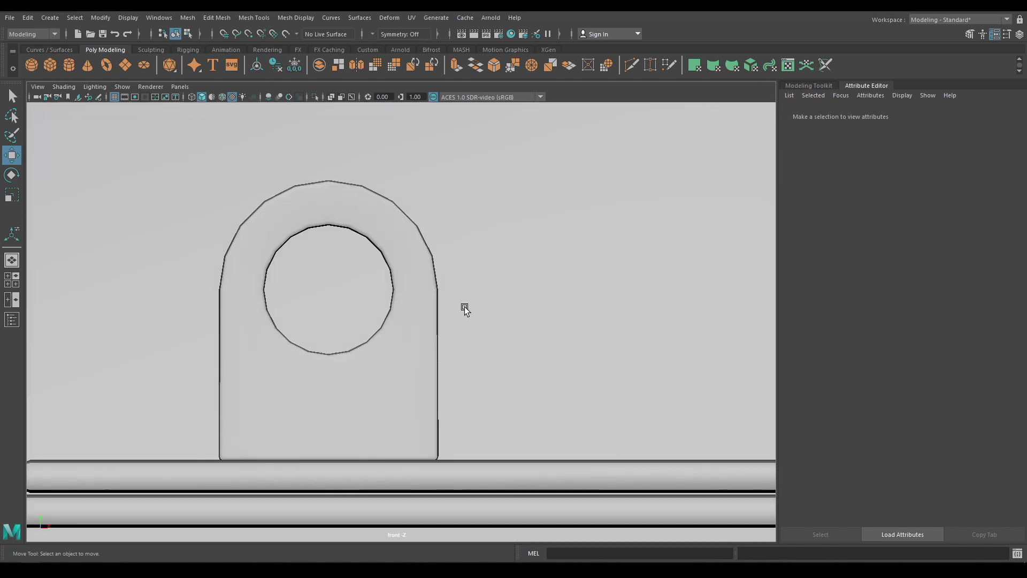
scroll(452, 299, "down", 3)
scroll(441, 294, "up", 5)
scroll(408, 476, "up", 2)
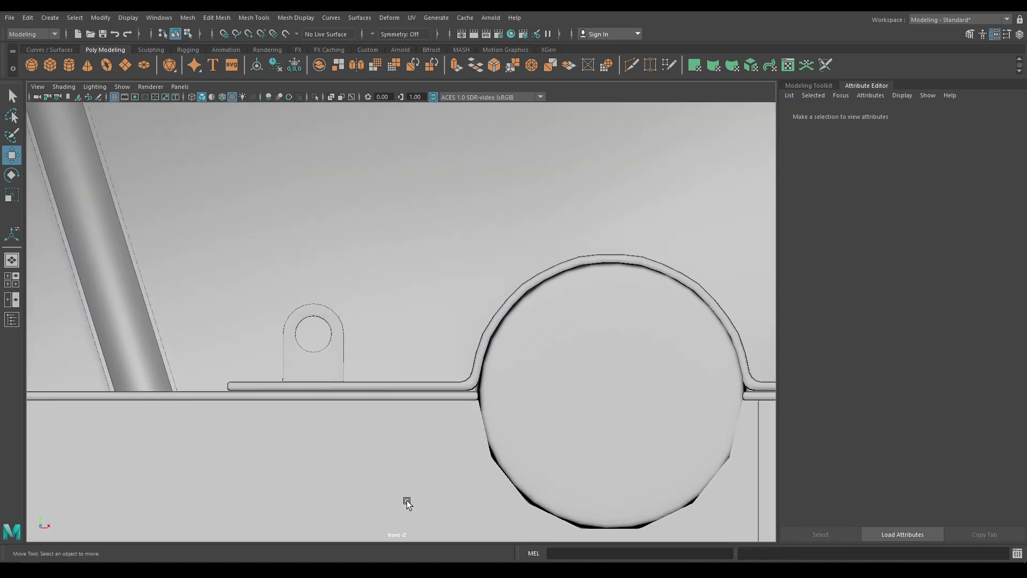
scroll(321, 342, "up", 3)
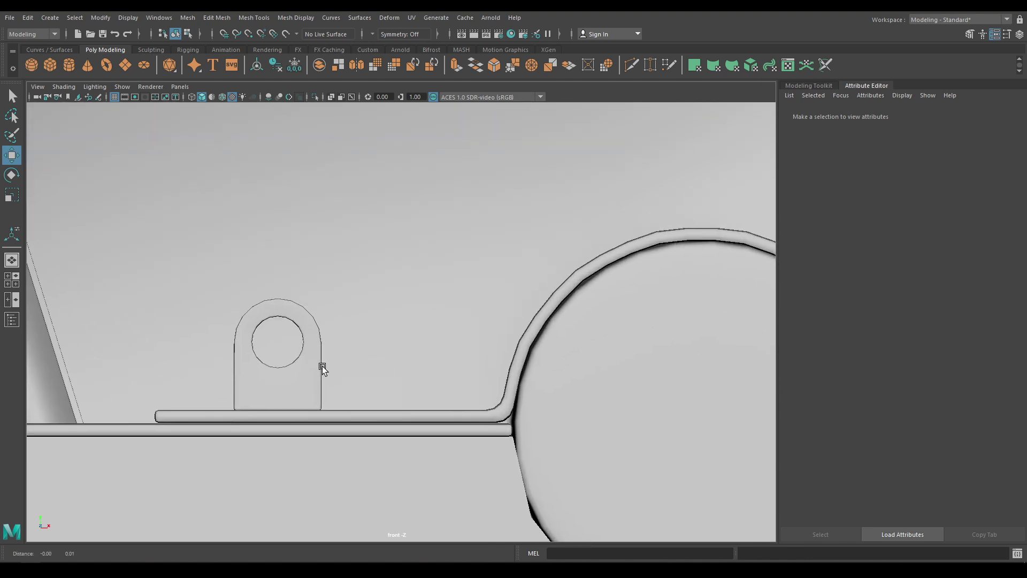
left_click(58, 17)
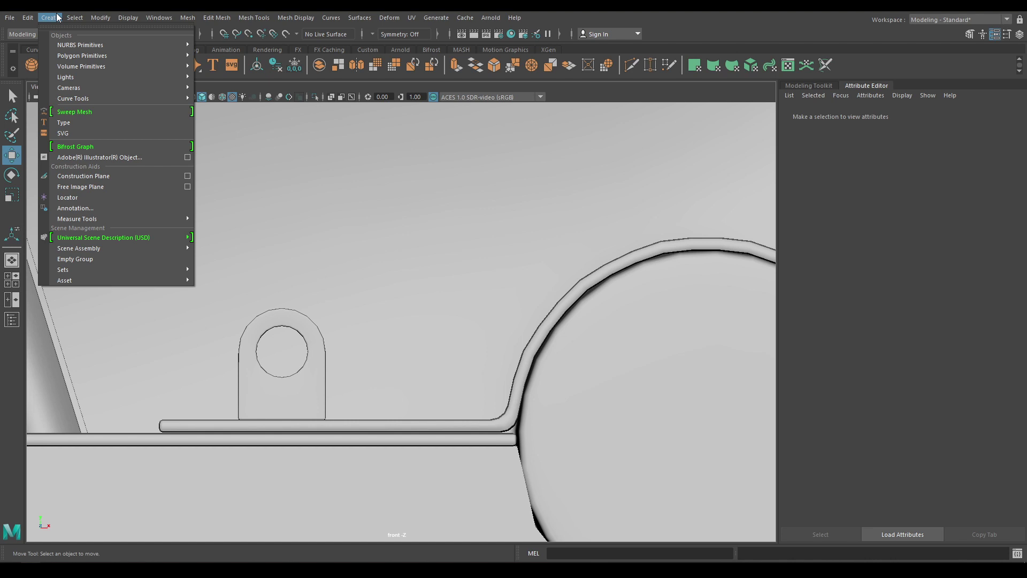
key("Escape")
left_click(28, 17)
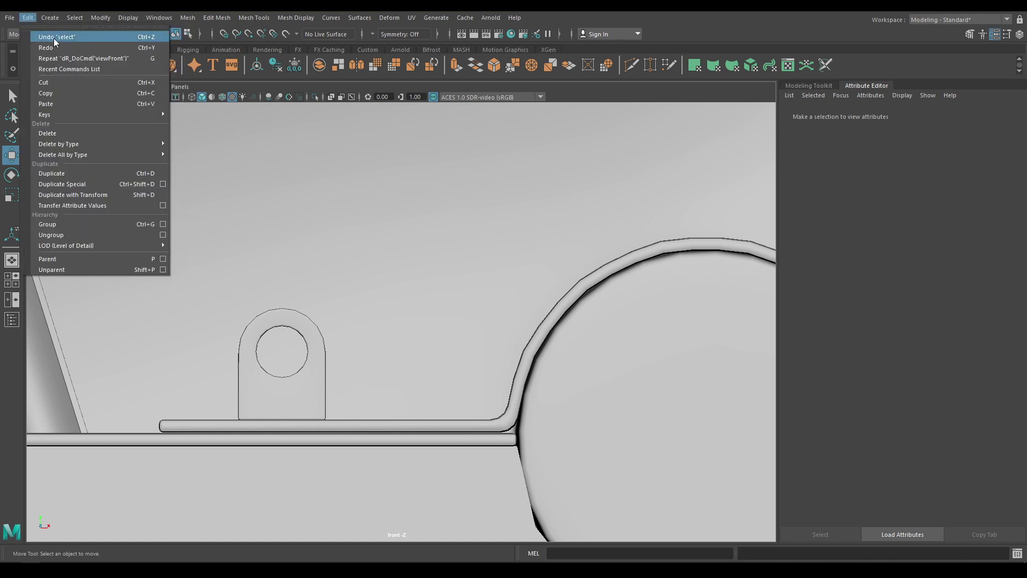
mouse_move(88, 99)
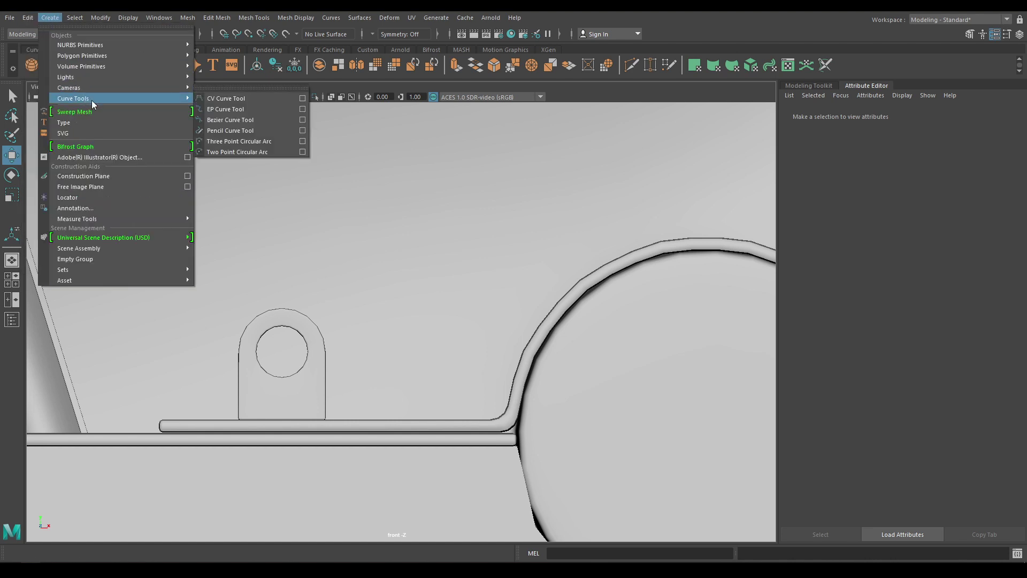
left_click(234, 110)
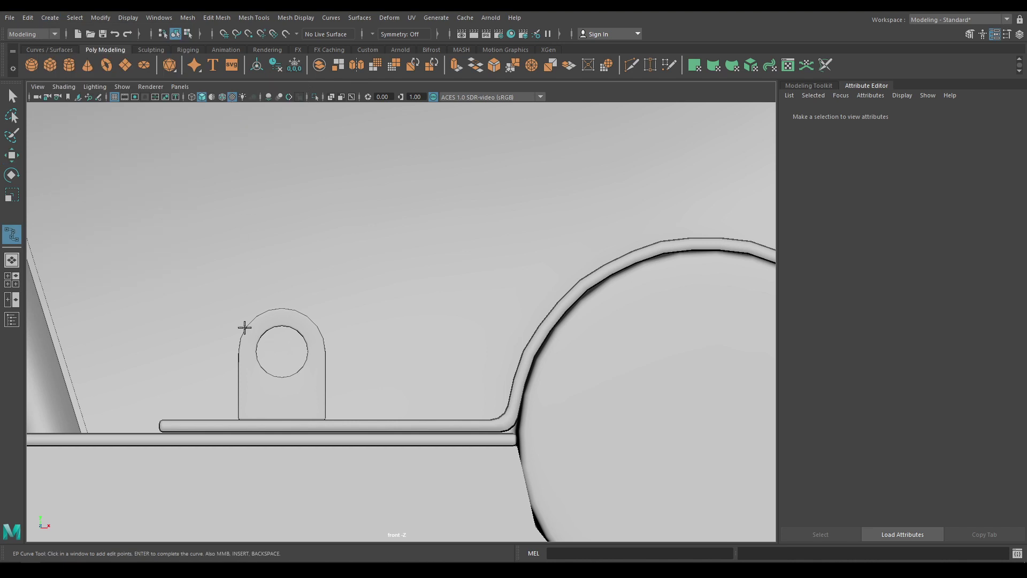
scroll(312, 378, "up", 5)
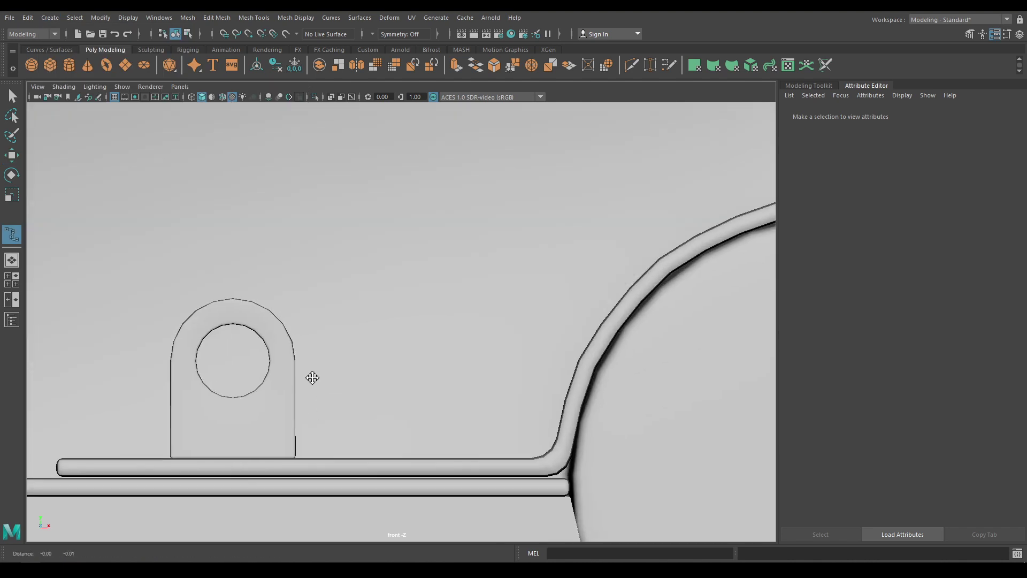
left_click(222, 96)
scroll(323, 266, "up", 2)
left_click(374, 354)
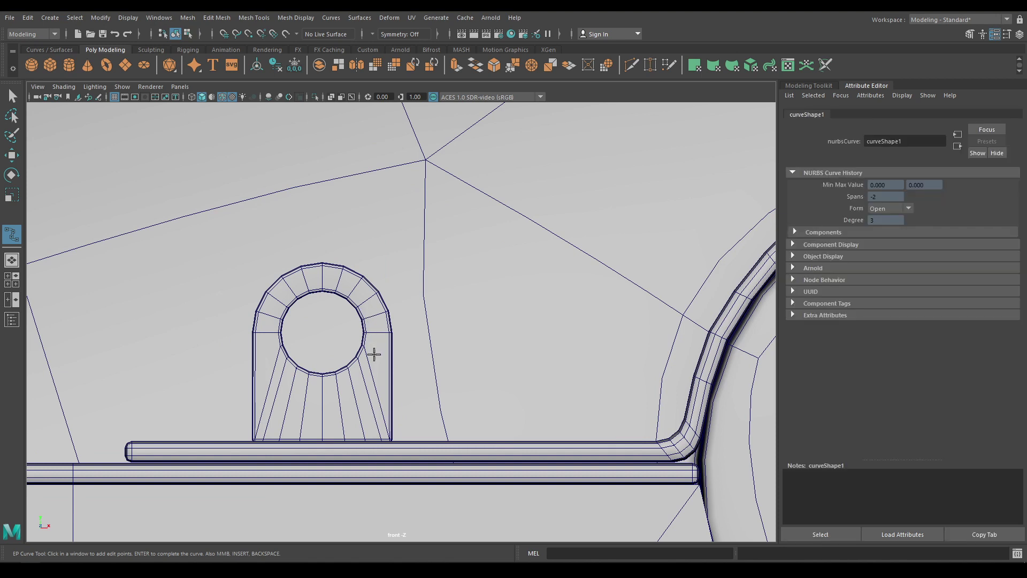
left_click(327, 276)
left_click(252, 374)
left_click(245, 344)
left_click(267, 291)
left_click(310, 264)
left_click(392, 283)
Step: Extend the EP curve in the top view with points at the small ringed plate on the barrel
key("4")
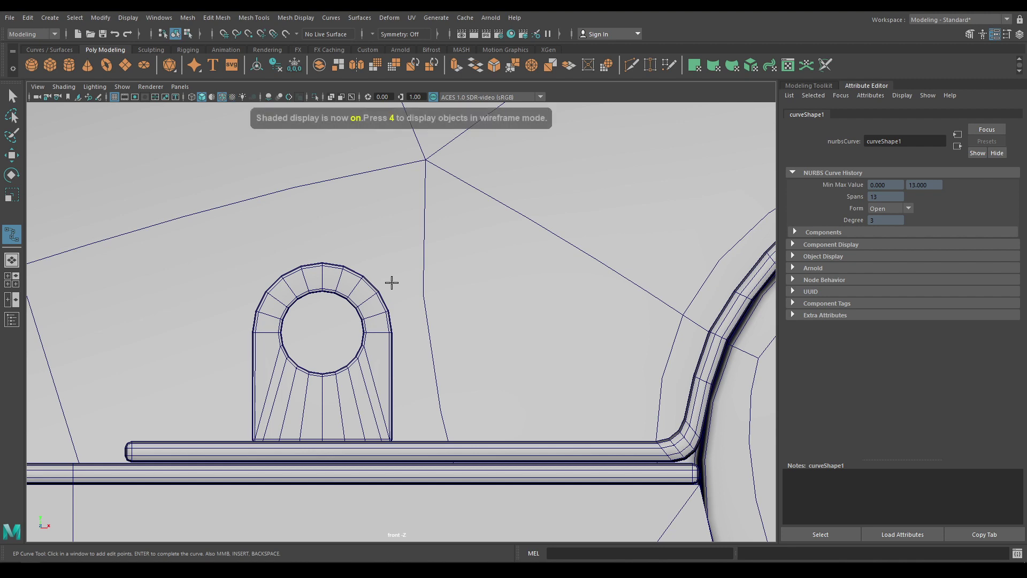
scroll(389, 269, "down", 5)
middle_click_drag(389, 268, 459, 284, "alt")
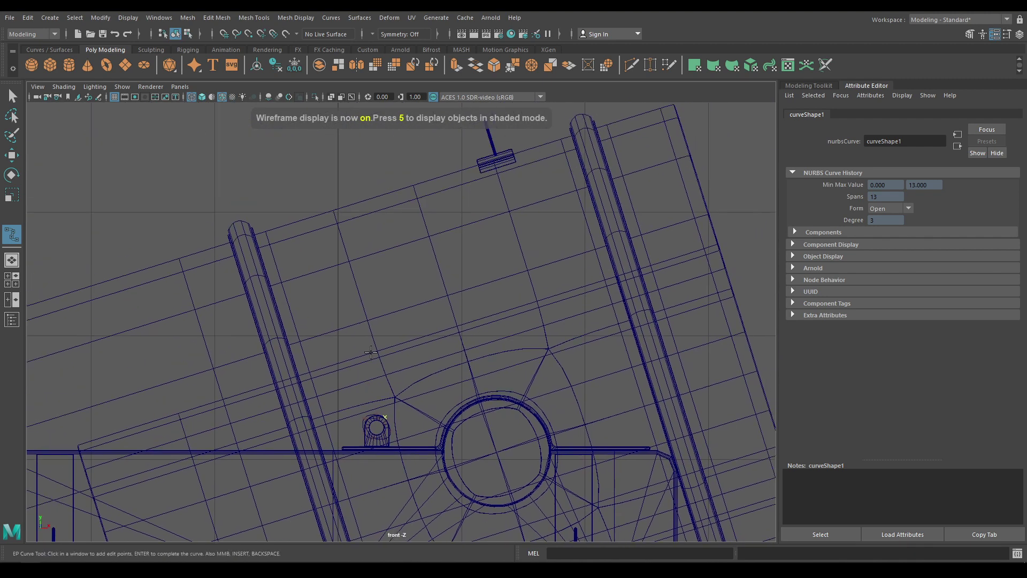
key("space")
left_click_drag(459, 284, 412, 284)
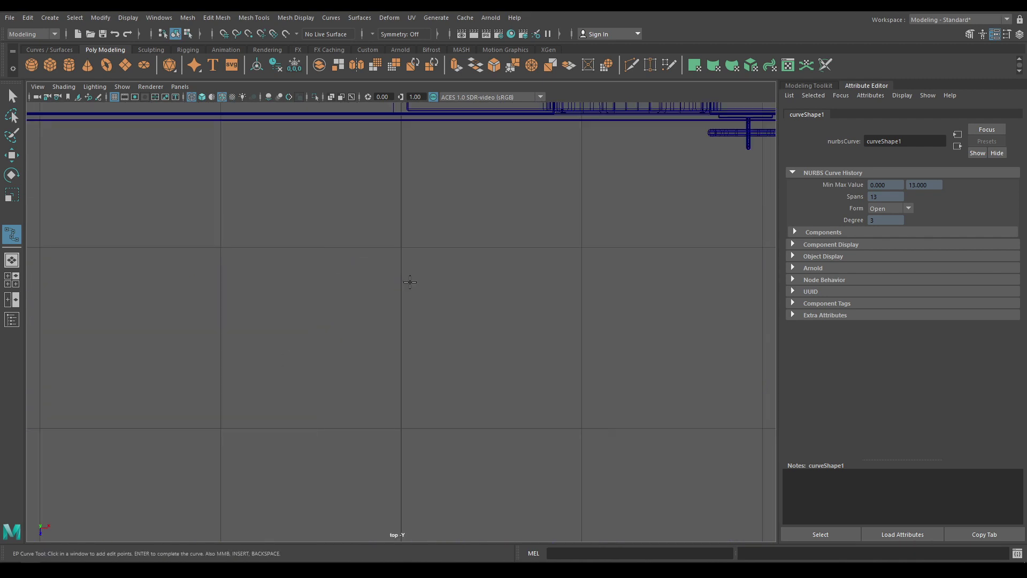
right_click_drag(357, 265, 342, 337, "alt")
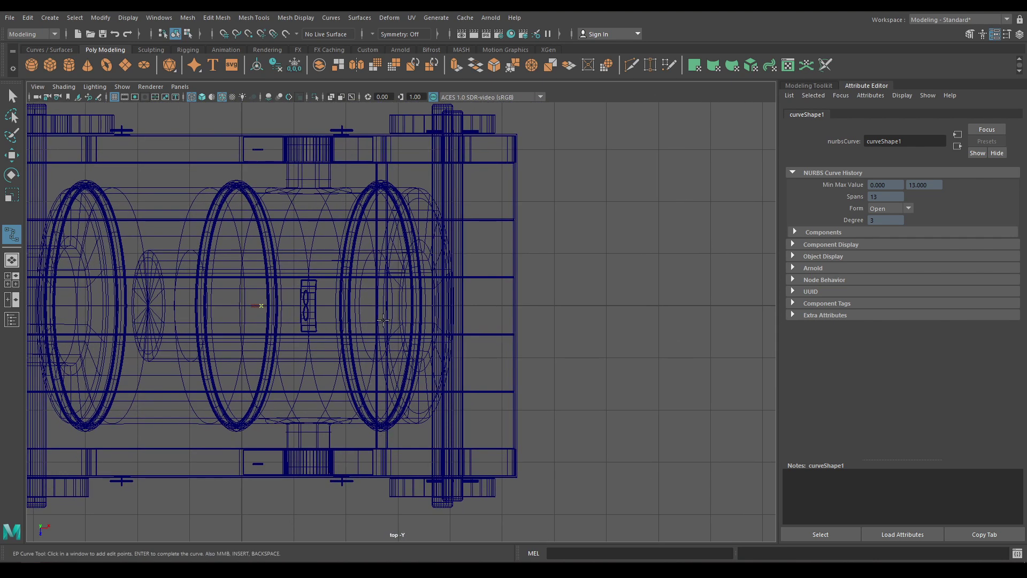
left_click(310, 324)
Step: Move the coiled end's control vertices along Z onto the eyelet on the side wall
key("w")
right_click_drag(604, 211, 535, 212)
left_click_drag(198, 277, 258, 518)
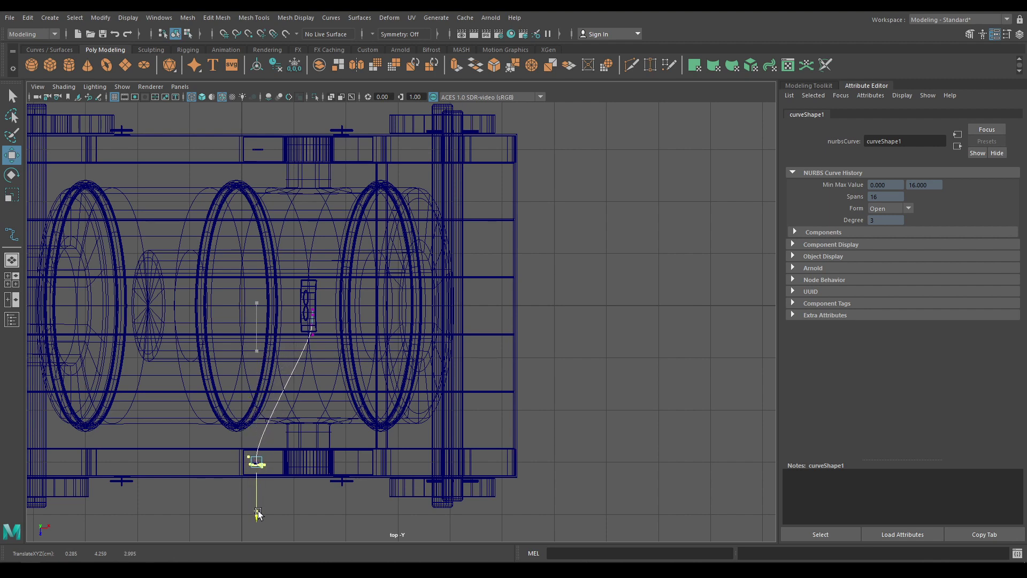
Step: Raise the control vertices at the curve's barrel end along Y above the barrel surface
mouse_move(271, 392)
left_mouse_down("alt")
mouse_move(265, 332)
mouse_move(267, 358)
mouse_move(300, 364)
mouse_move(303, 331)
mouse_move(359, 389)
mouse_move(289, 333)
mouse_move(300, 342)
left_mouse_up("alt")
key("6")
key("4")
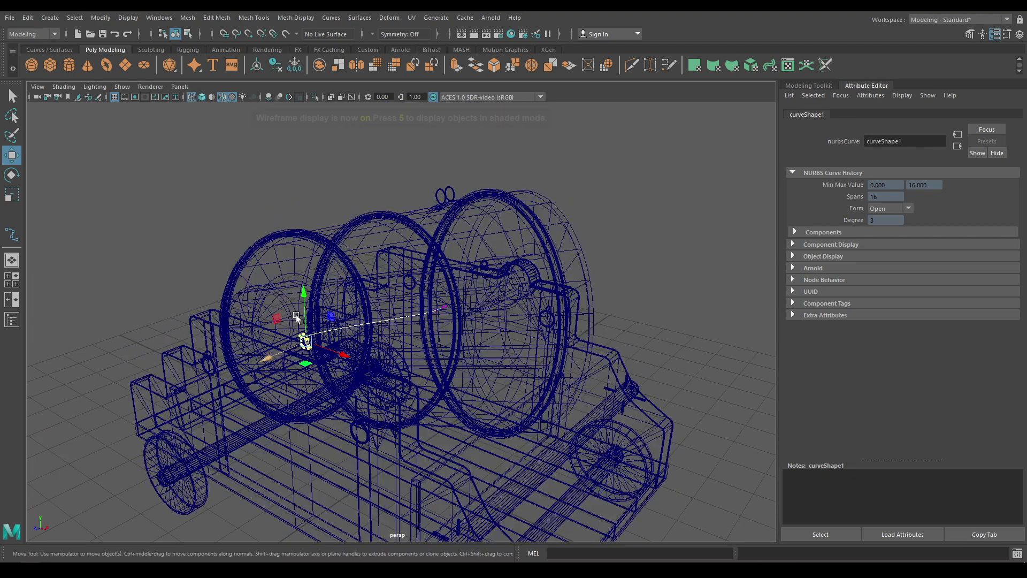
left_click_drag(419, 276, 427, 420, "alt")
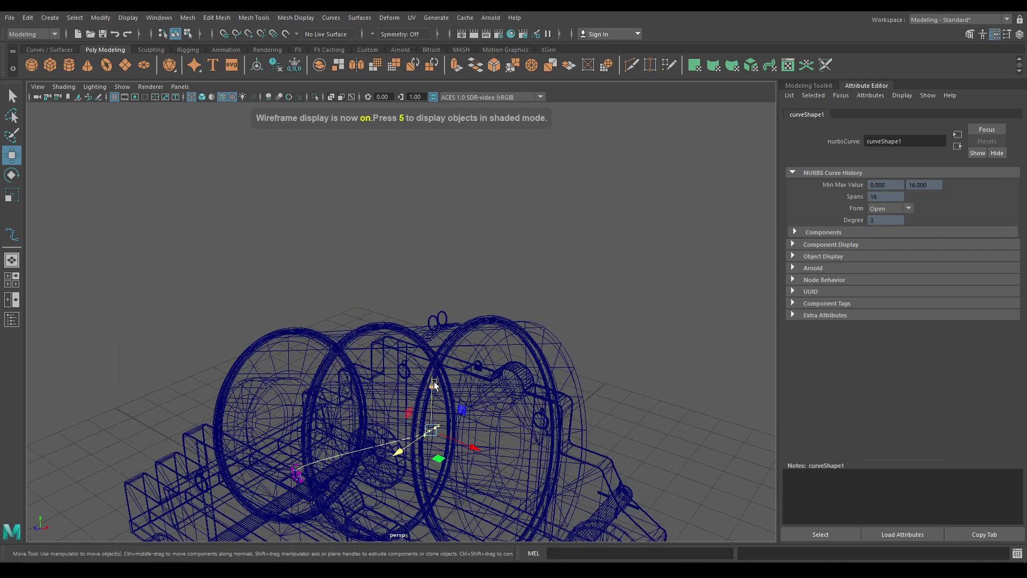
mouse_move(433, 384)
left_mouse_down()
mouse_move(425, 273)
mouse_move(512, 328)
mouse_move(430, 338)
mouse_move(378, 419)
mouse_move(387, 346)
left_mouse_up()
Step: In the top view, shift the curve's barrel-end control vertices along X toward the twin rings on the small plate
key("6")
key("space")
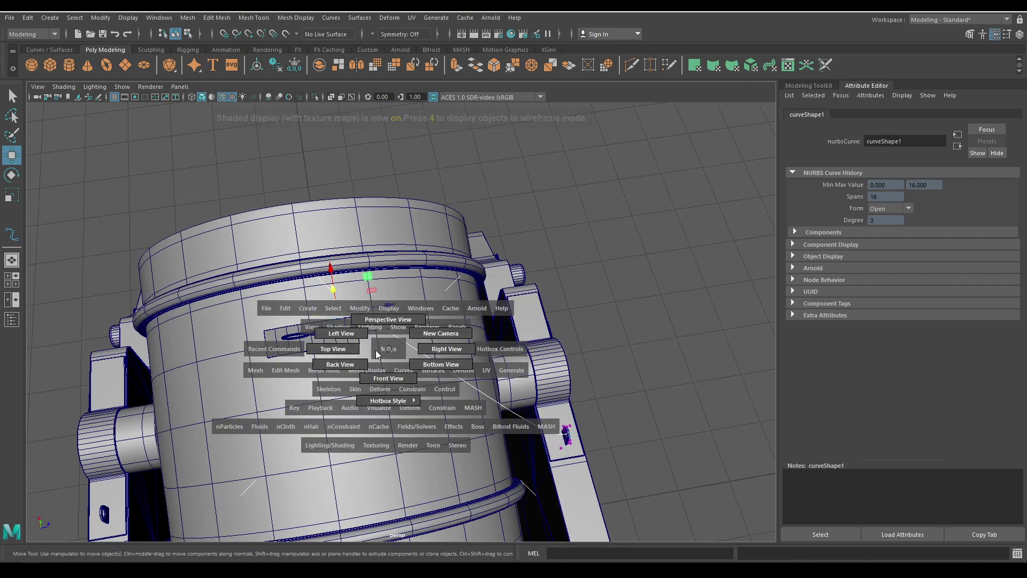
left_click(347, 354)
scroll(370, 309, "up", 6)
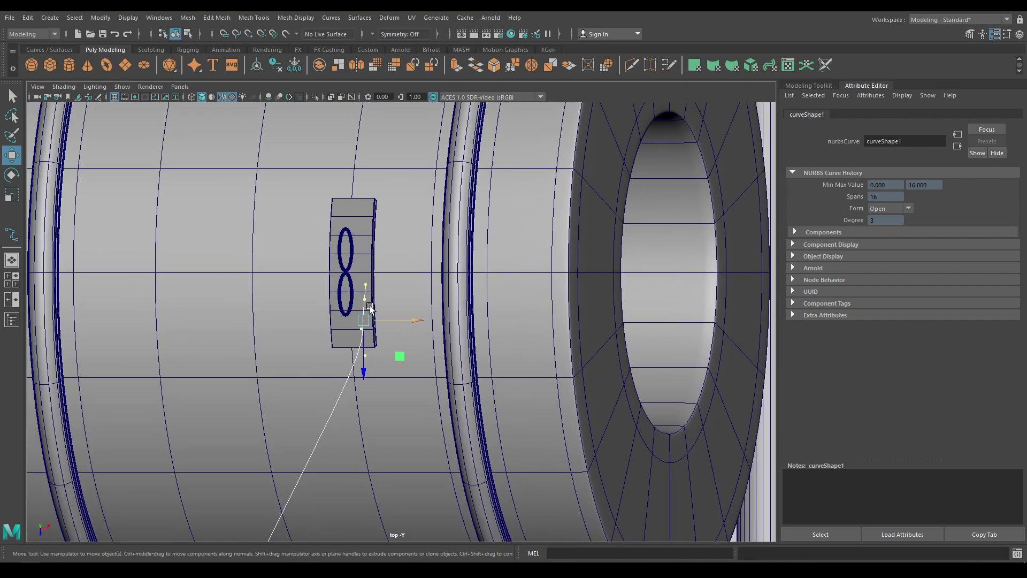
scroll(370, 309, "up", 2)
middle_click_drag(344, 375, 347, 368)
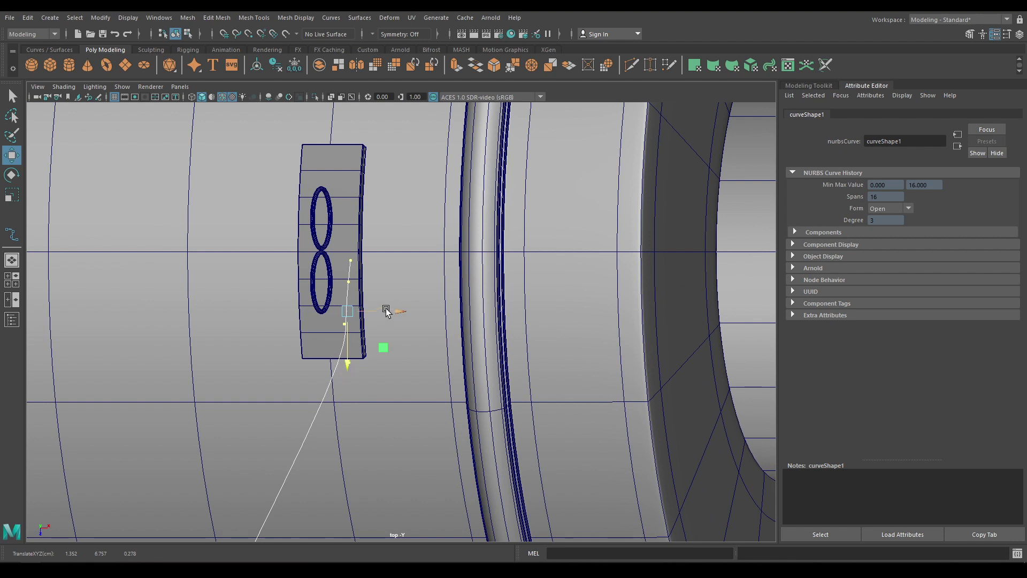
left_click_drag(386, 312, 379, 313)
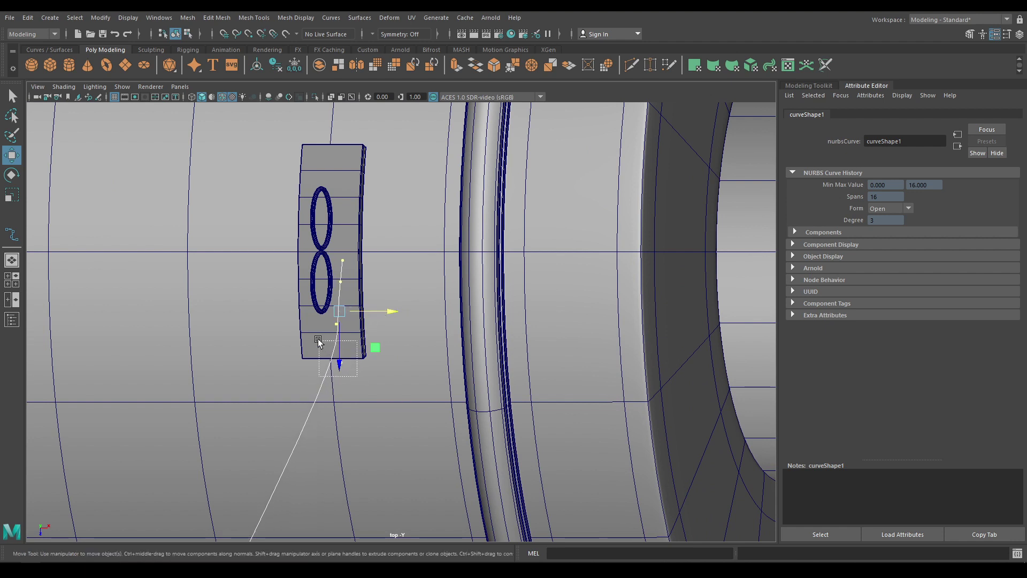
left_click(339, 362)
left_click_drag(383, 360, 378, 289)
Step: Shift the coil's control vertices along Z at the side wall's eyelet plate and return to object selection
right_click_drag(378, 287, 376, 408, "alt")
left_click_drag(376, 408, 467, 336, "alt")
left_click_drag(471, 248, 439, 254)
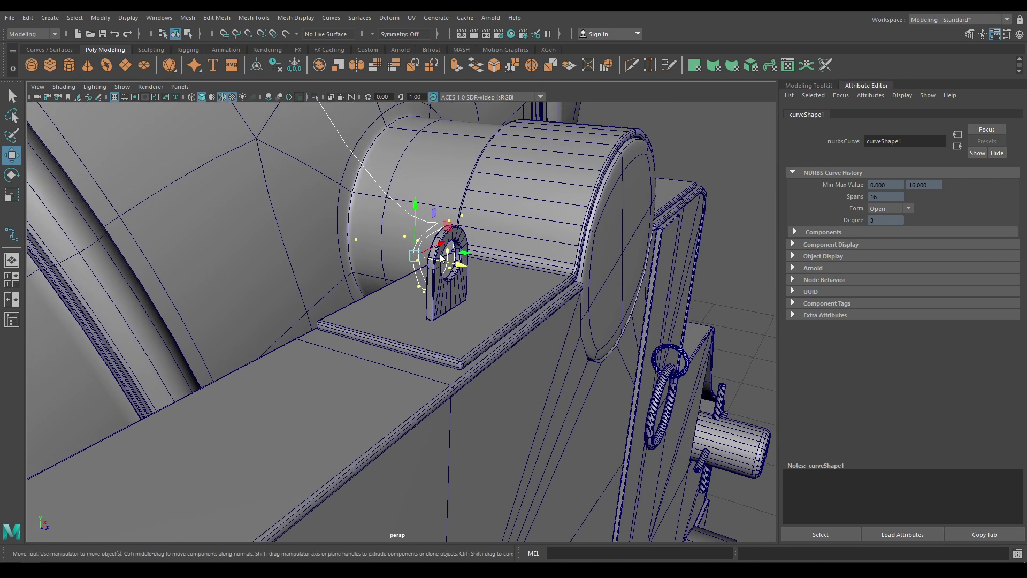
right_click_drag(441, 258, 479, 236)
Step: Create a polygon cylinder and rotate it so its round cap faces the front view
left_click(619, 236)
left_click_drag(619, 236, 434, 286, "alt")
right_click_drag(680, 209, 631, 222)
left_click_drag(607, 217, 383, 402, "alt")
key("e")
key("space")
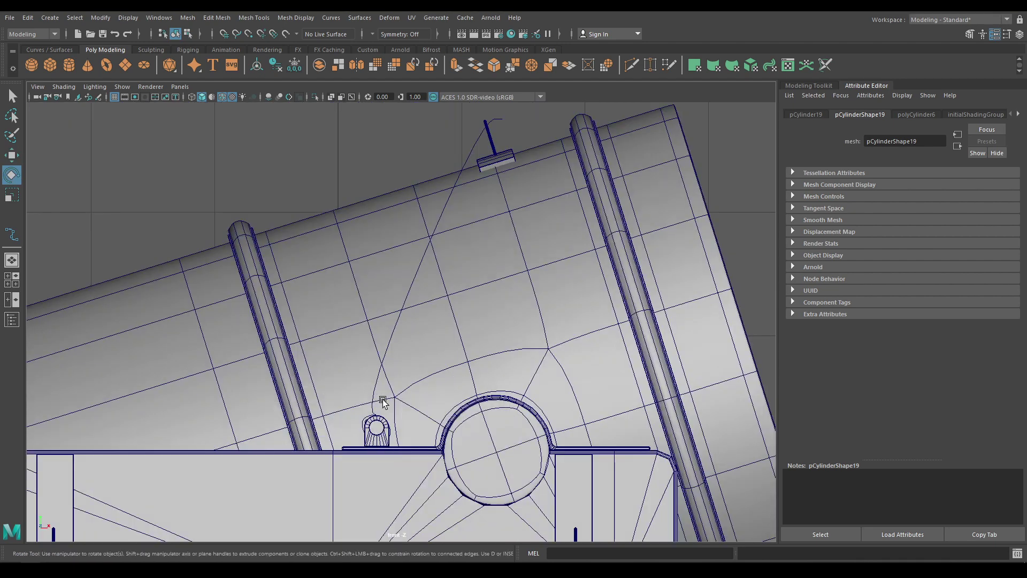
middle_click_drag(424, 436, 345, 97, "alt")
left_click_drag(345, 505, 438, 241)
key("w")
middle_click_drag(438, 241, 412, 391, "alt")
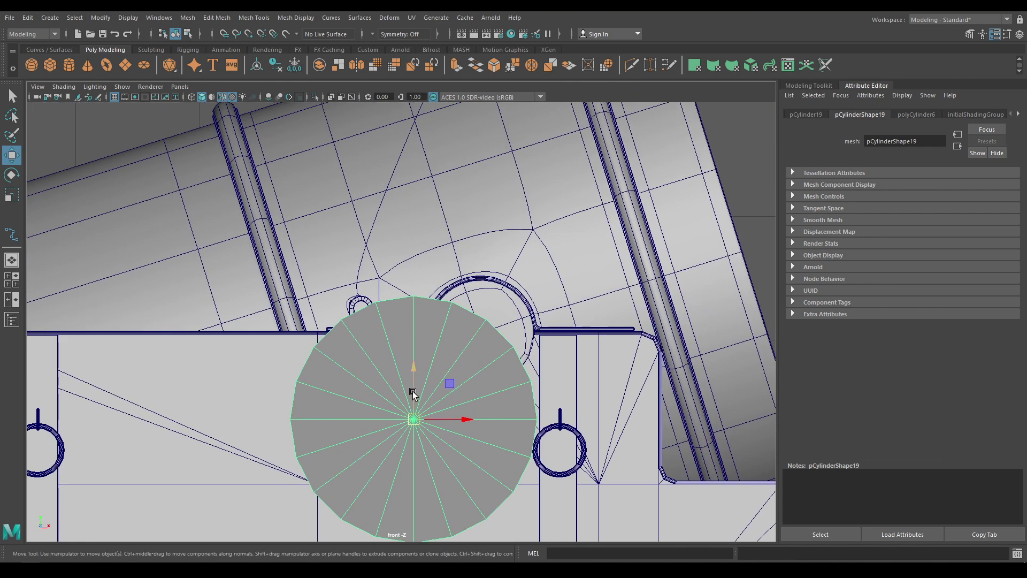
Step: Move the cylinder in the front view onto the centre of the eyelet's hole
left_click_drag(412, 420, 454, 424)
scroll(348, 298, "up", 3)
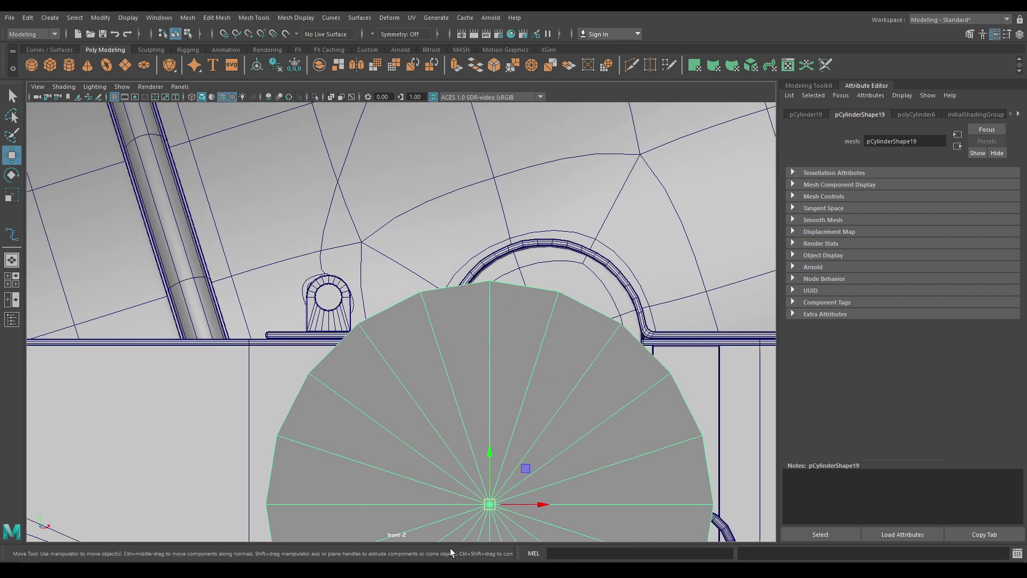
left_click_drag(489, 507, 345, 330)
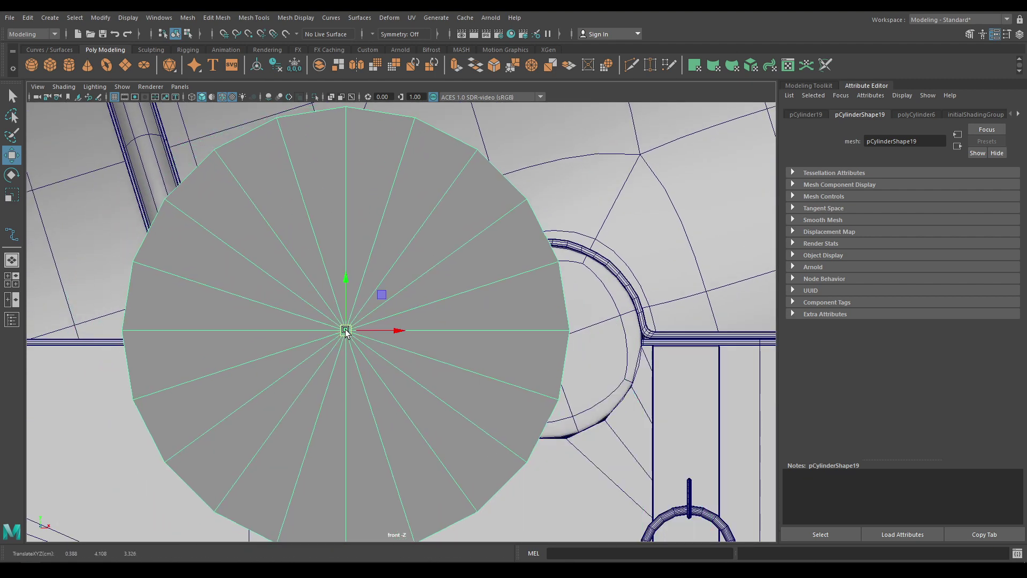
key("4")
scroll(311, 264, "up", 3)
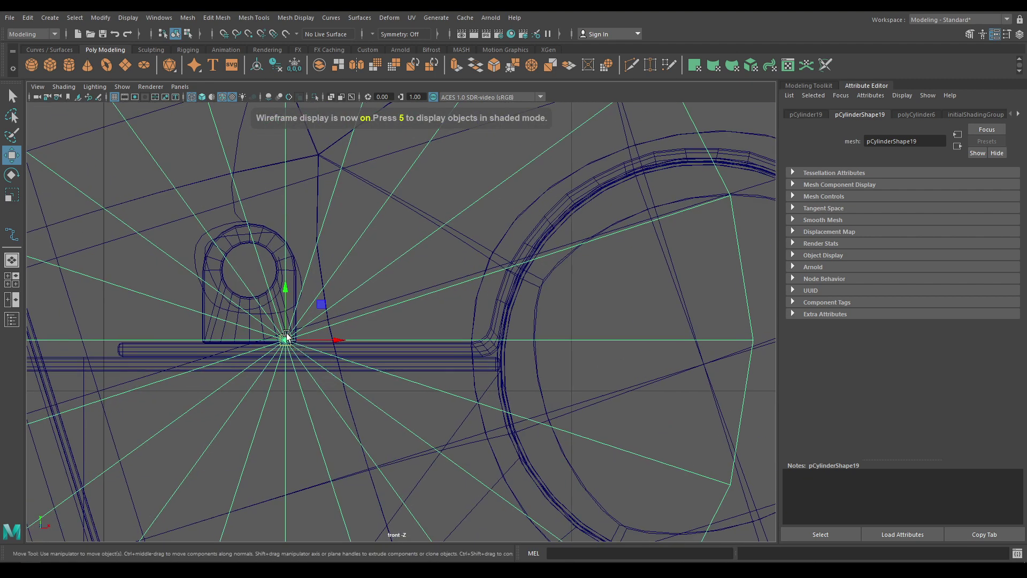
left_click_drag(288, 335, 252, 265)
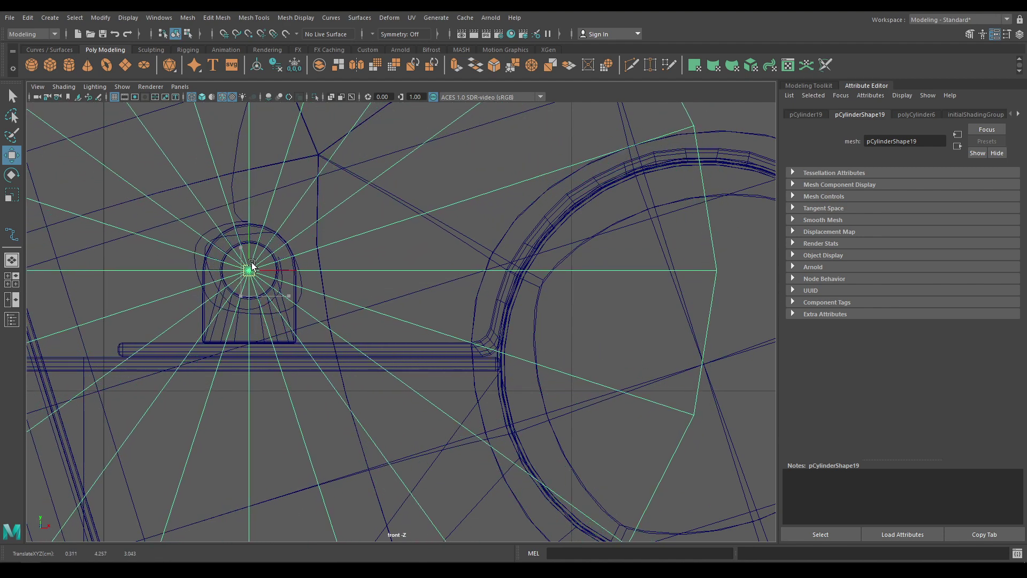
Step: Centre the cylinder in the eyelet's hole and set its radius to 0.058
key("t")
left_click_drag(638, 247, 563, 274)
key("f")
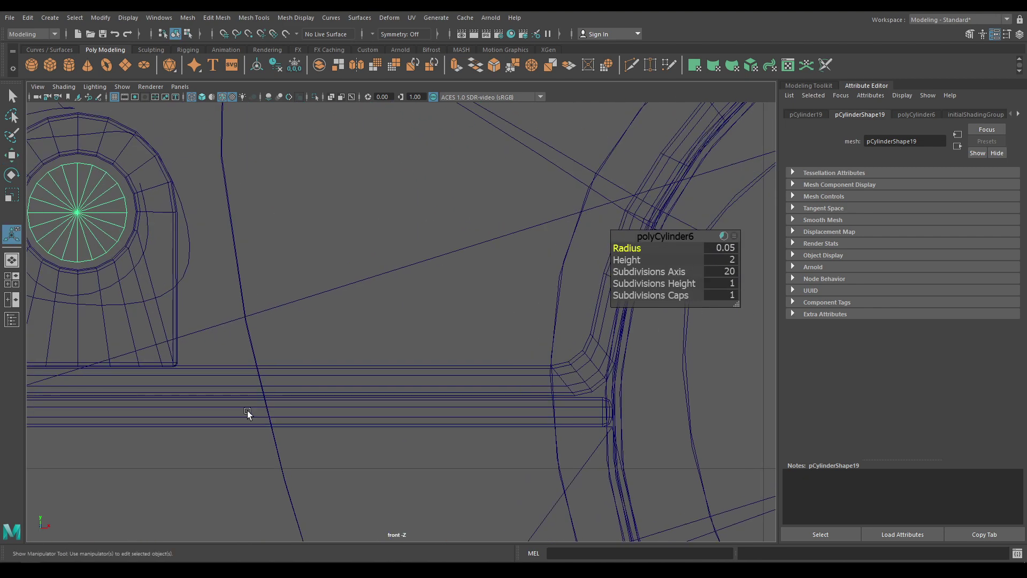
key("w")
left_click_drag(340, 313, 344, 311)
key("t")
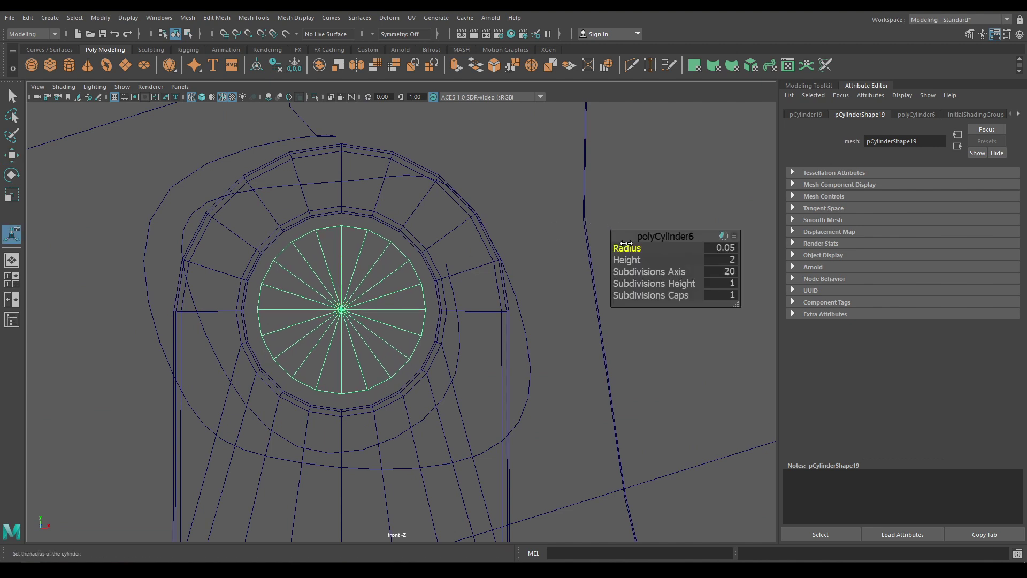
left_click_drag(626, 244, 626, 244)
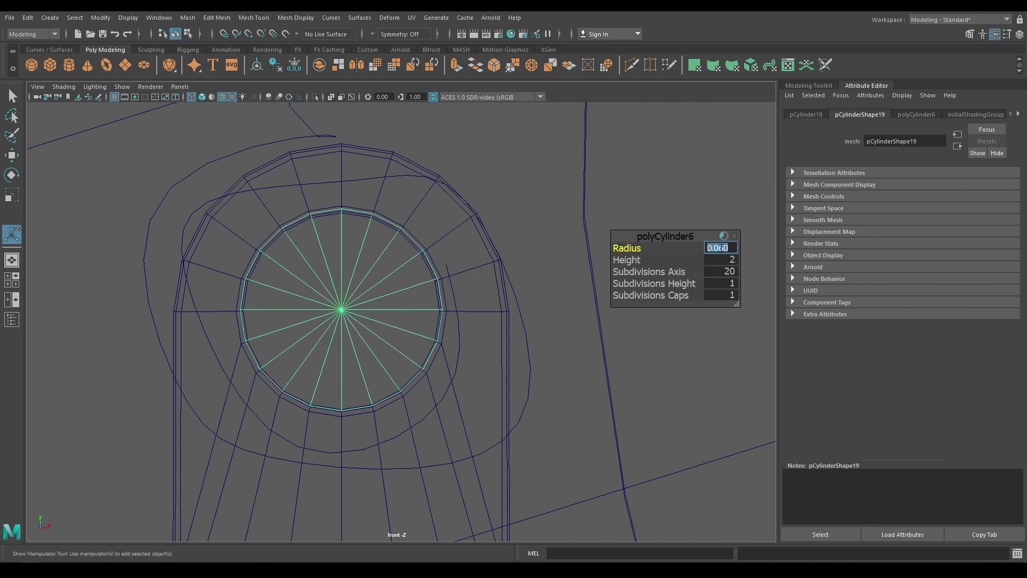
type("0.05")
key("Return")
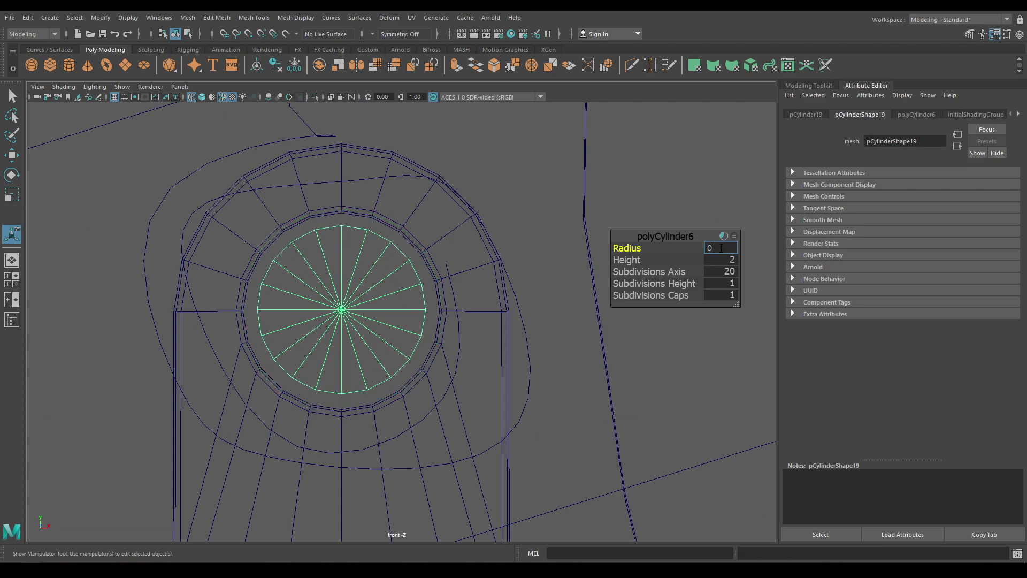
type("8")
key("Return")
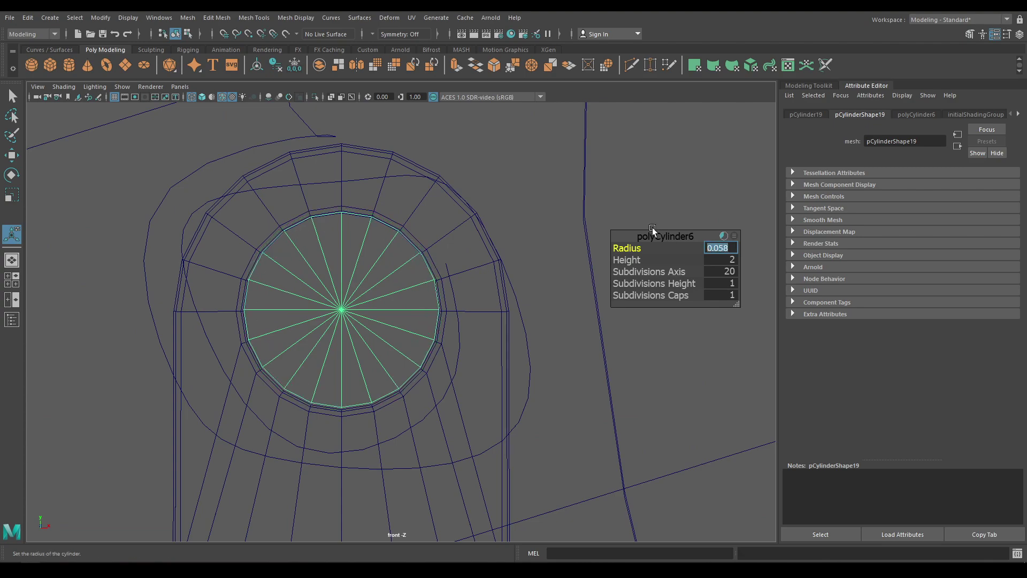
Step: Shorten the cylinder into a pin through the eyelet by setting its height to 0.2
key("space")
key("w")
mouse_move(522, 236)
left_mouse_down()
mouse_move(466, 265)
mouse_move(503, 301)
left_mouse_up()
key("t")
key("6")
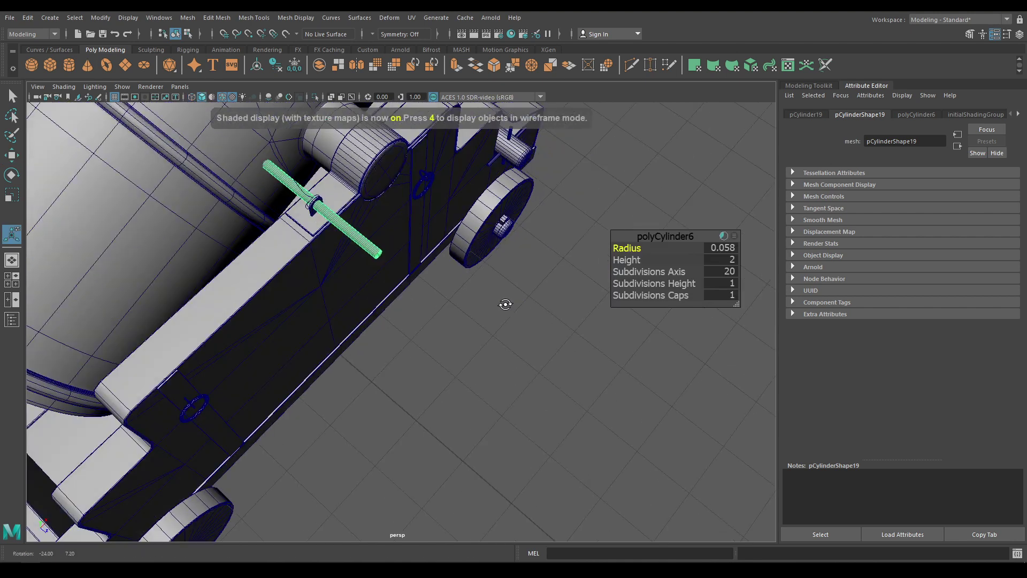
scroll(502, 300, "up", 5)
left_click(627, 261)
middle_click_drag(601, 262, 535, 267)
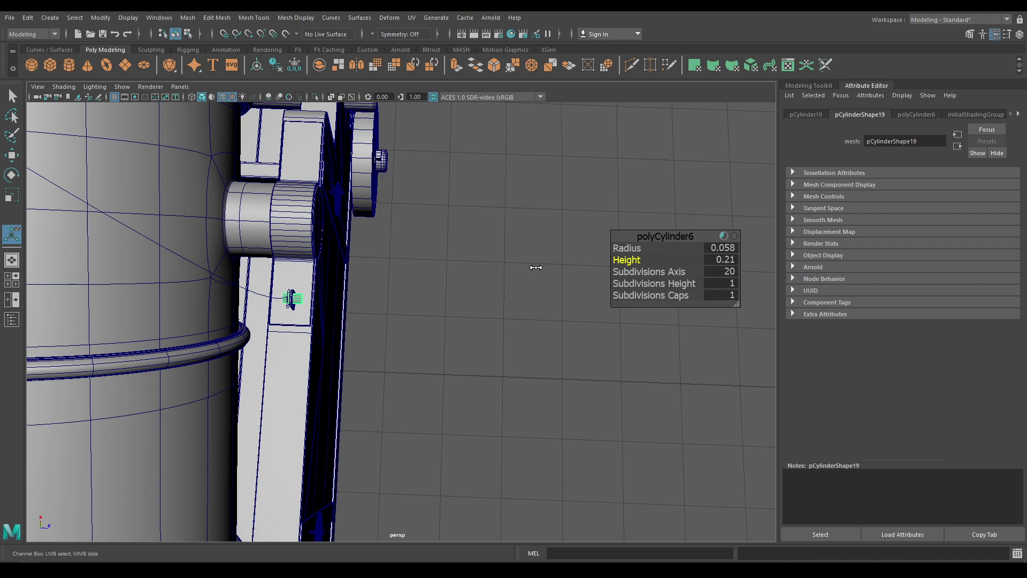
left_click_drag(536, 267, 442, 435, "alt")
scroll(435, 492, "up", 4)
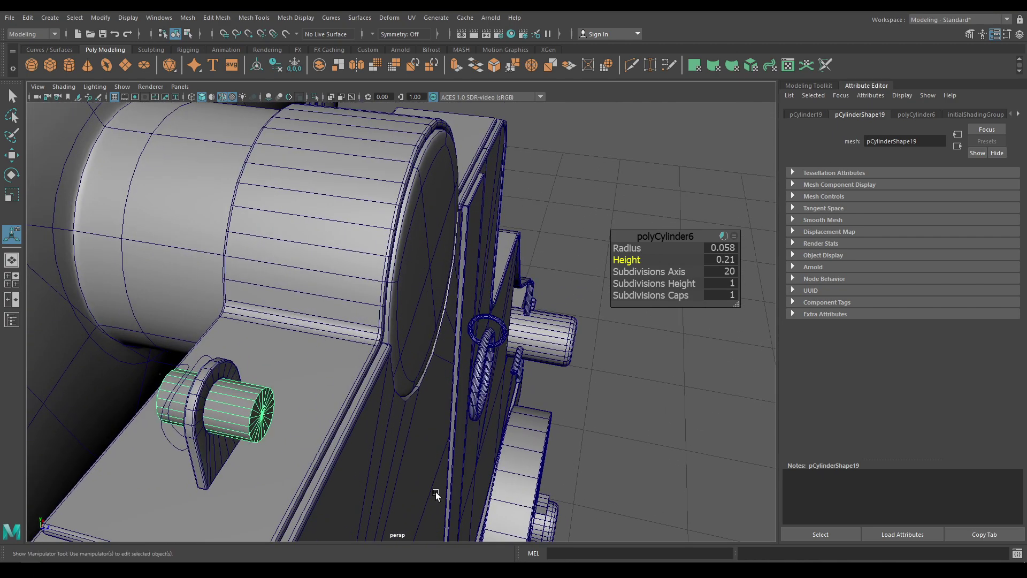
left_click_drag(435, 492, 449, 479, "alt")
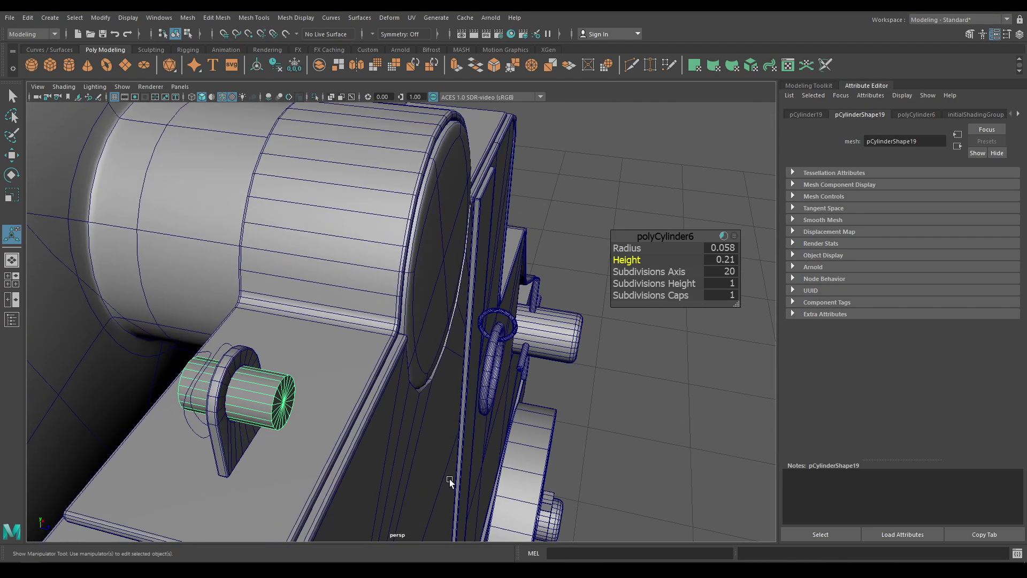
left_click(728, 262)
key("Return")
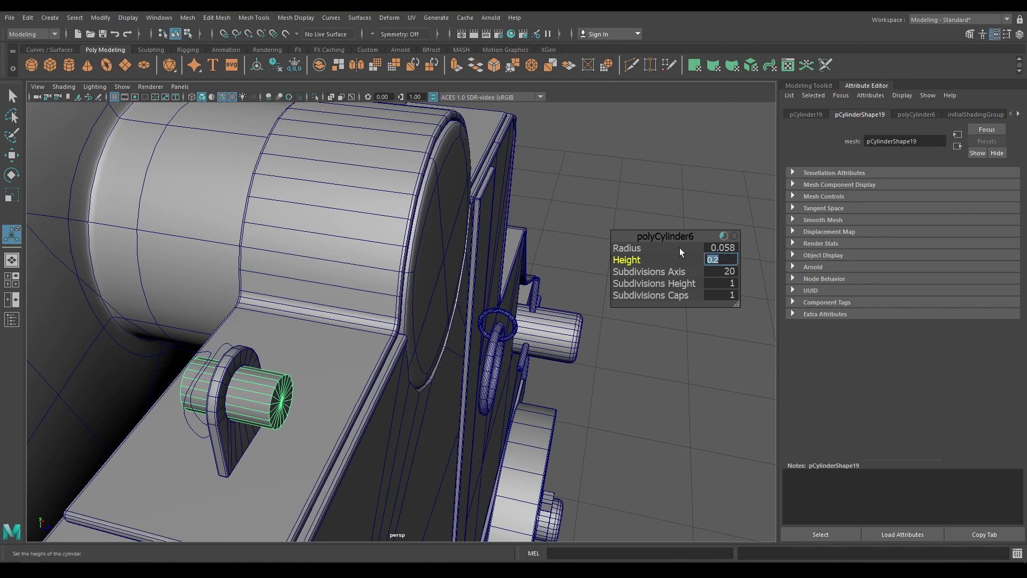
Step: Bevel the pin's end edges with 3 segments and a fraction of 0.23, then return to object selection
key("w")
left_click_drag(282, 408, 386, 339, "alt")
right_click_drag(386, 338, 392, 243)
double_click(415, 334)
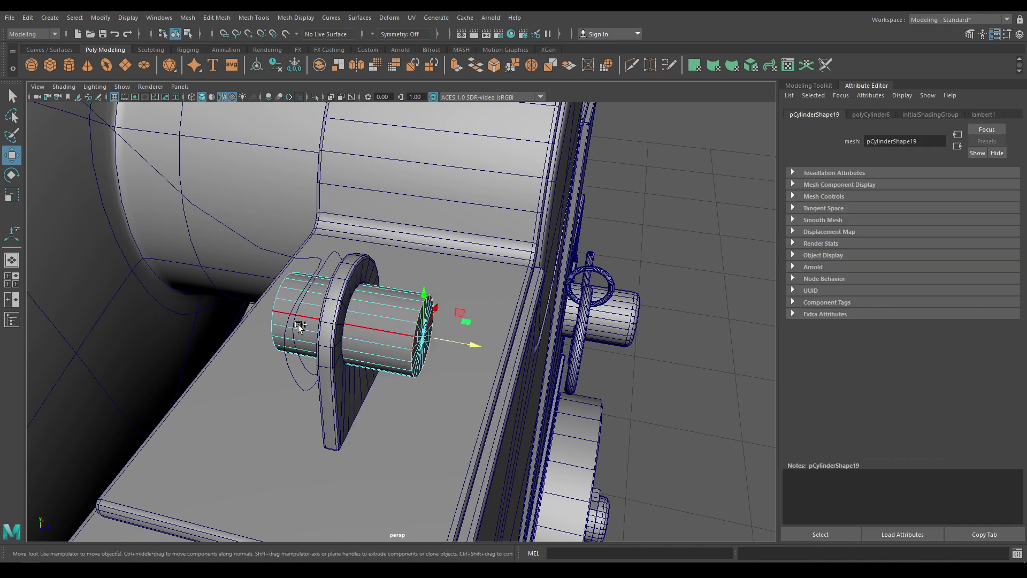
right_click_drag(310, 310, 321, 273, "shift")
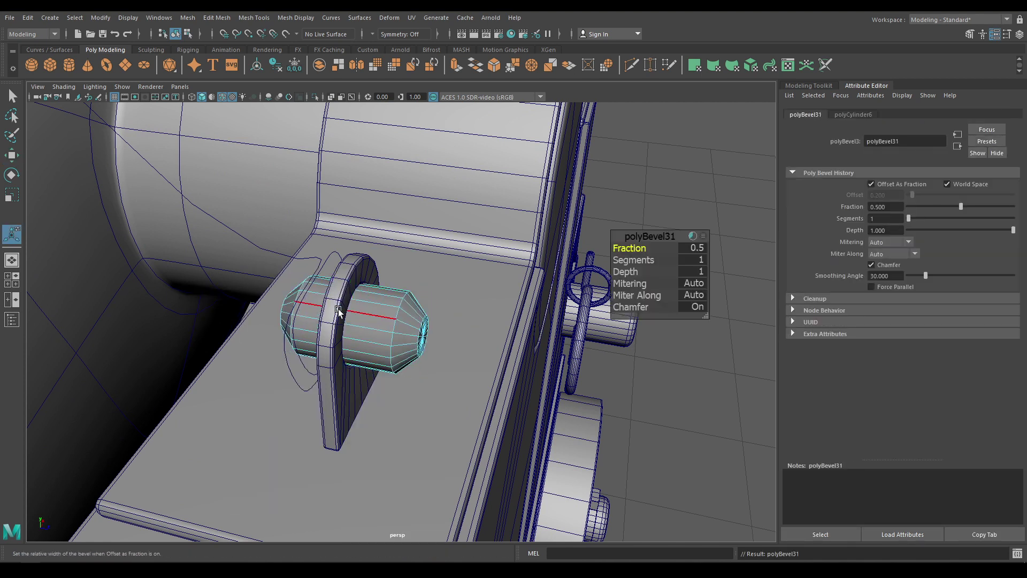
left_click_drag(644, 258, 567, 268)
left_click(637, 247)
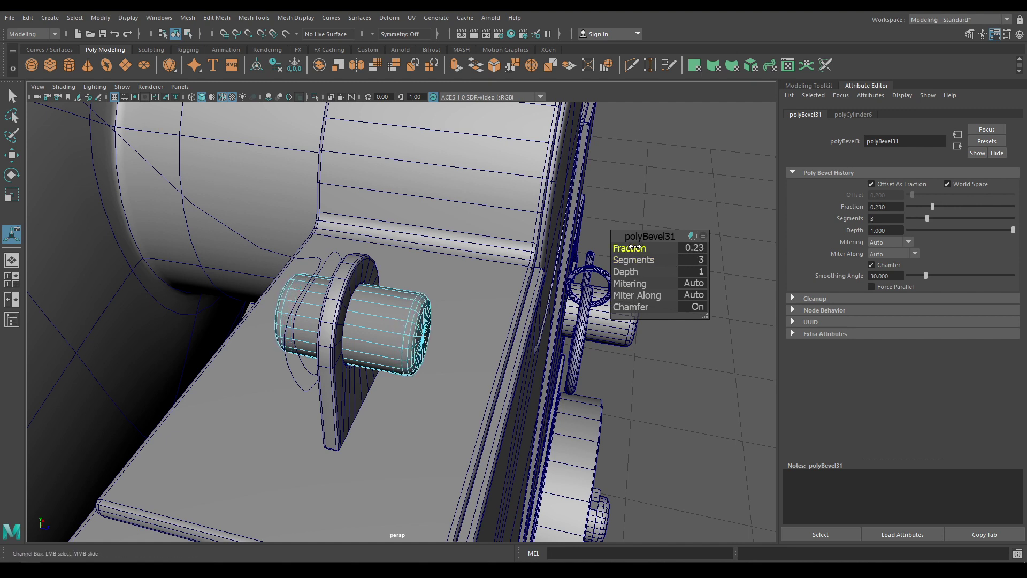
key("w")
right_click_drag(362, 300, 417, 257)
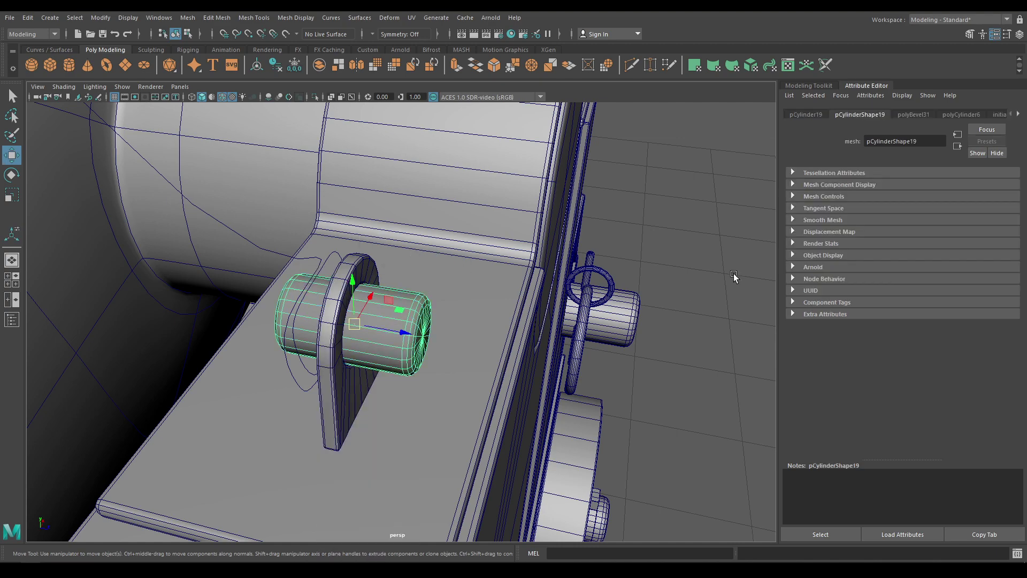
Step: Create a sweep mesh along the rope curve running from the eyelet over the barrel
left_click(733, 274)
left_click(305, 369)
left_click_drag(305, 369, 321, 310, "alt")
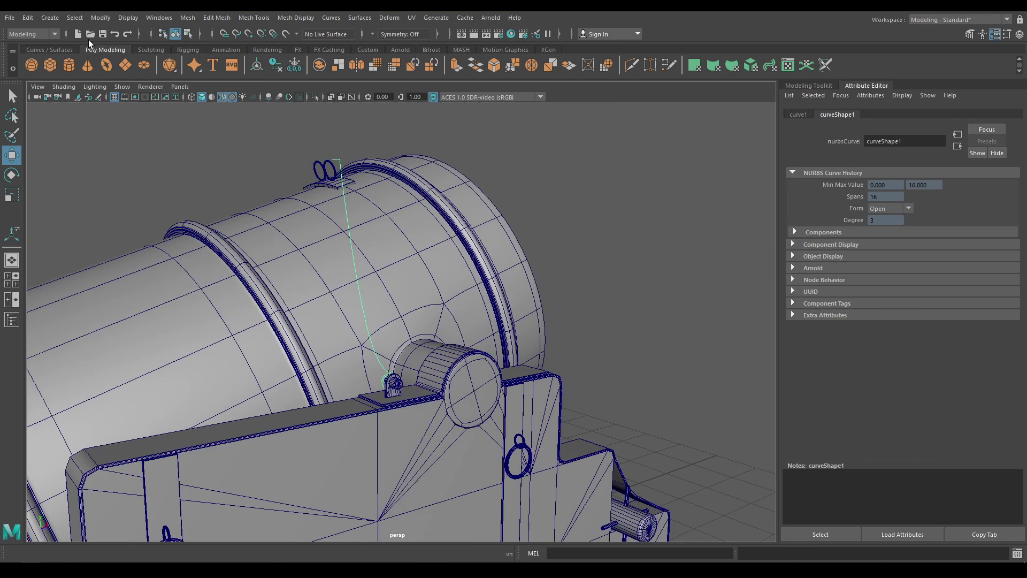
left_click(47, 18)
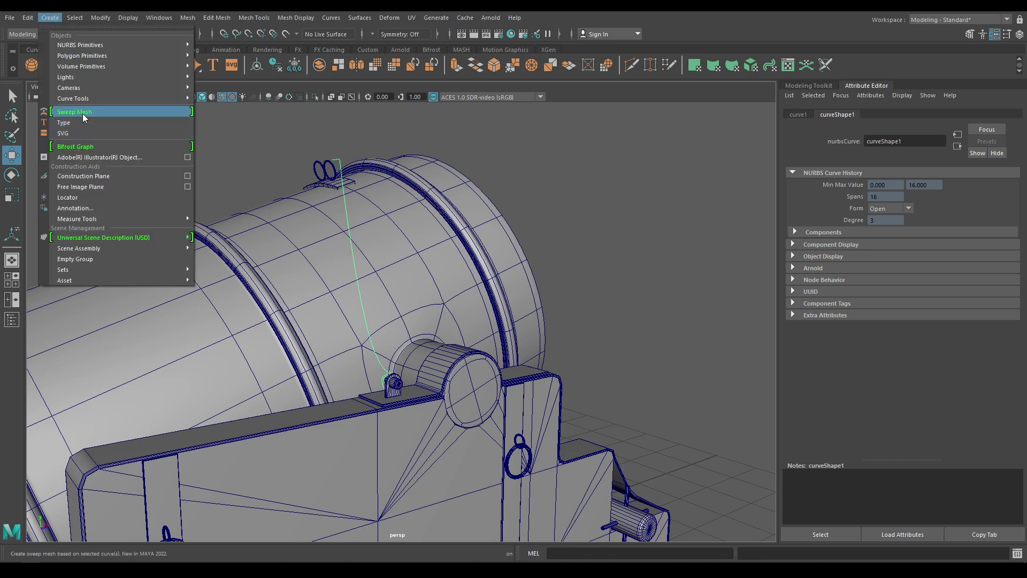
left_click(83, 117)
left_click_drag(107, 135, 426, 337, "alt")
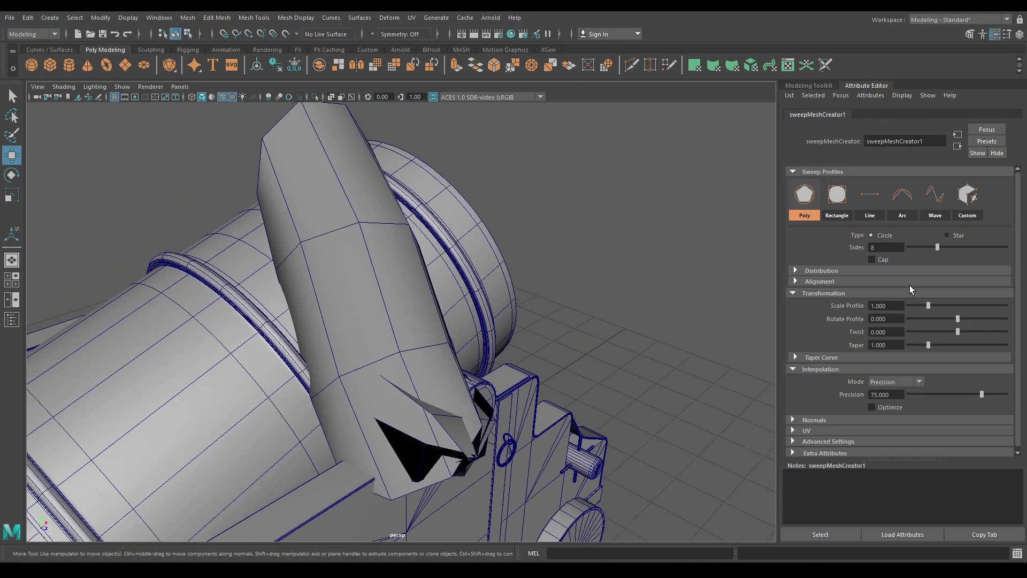
left_click_drag(683, 315, 439, 326, "alt")
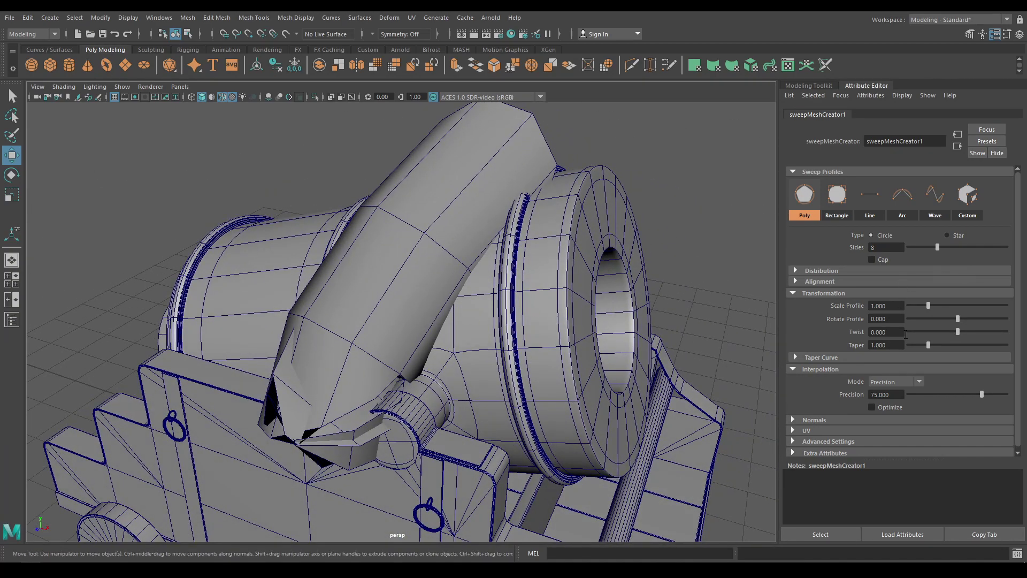
Step: Set the sweep mesh's interpolation precision to 90
scroll(919, 403, "down", 1)
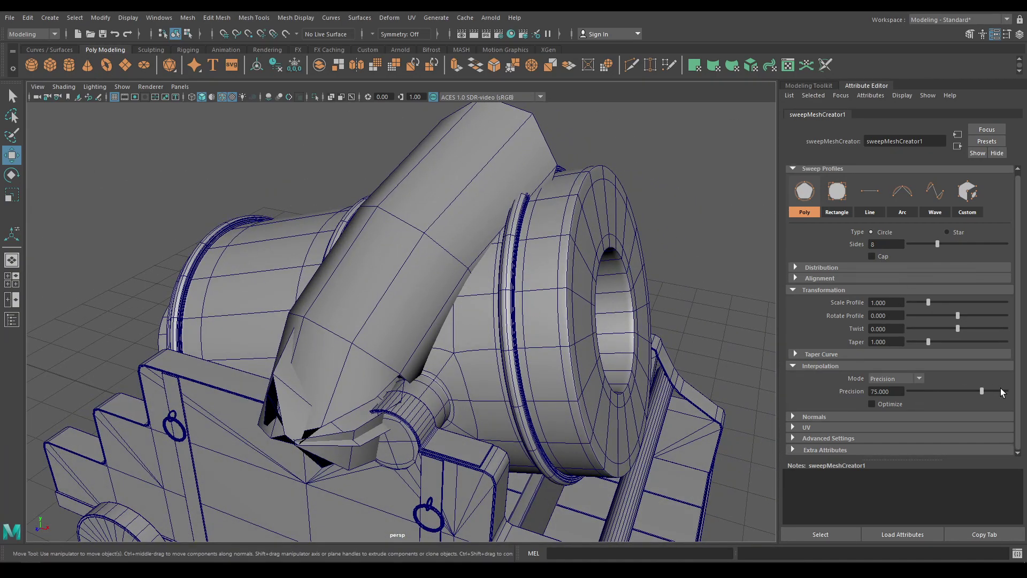
left_click_drag(989, 395, 997, 395)
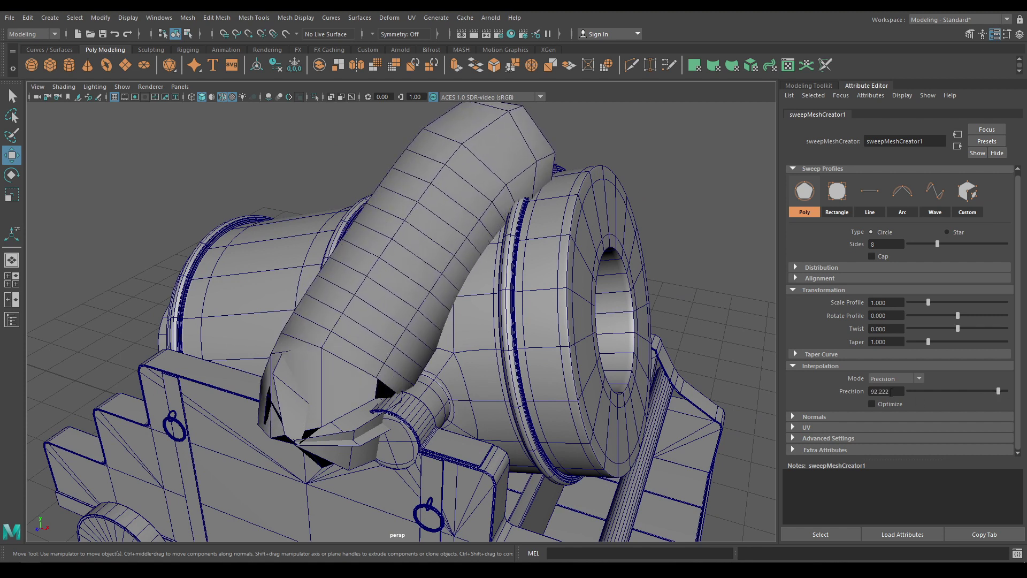
key("Return")
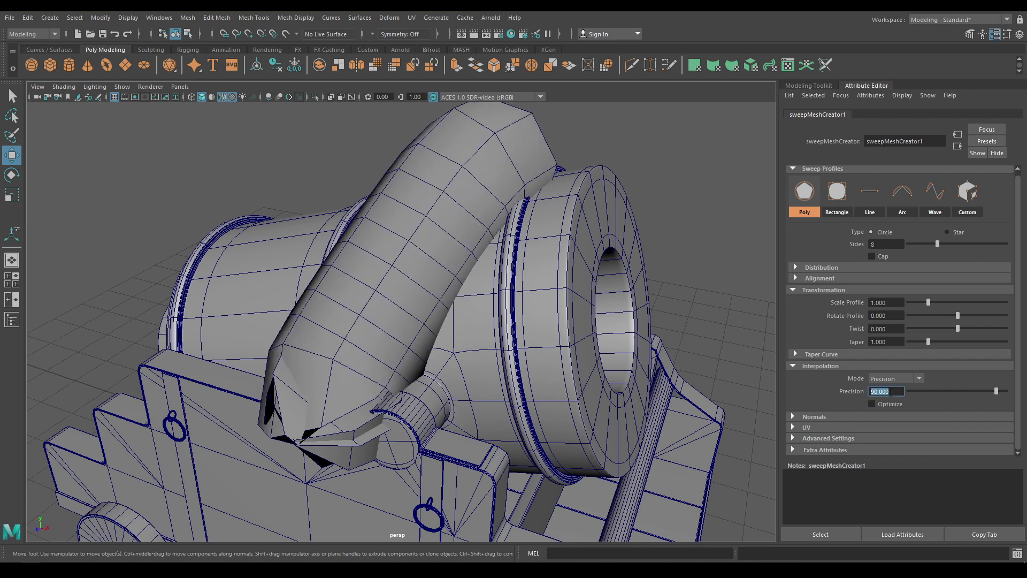
Step: Thin the rope by setting the sweep's profile scale to 0.020 and give its circular profile 10 sides
left_click(916, 302)
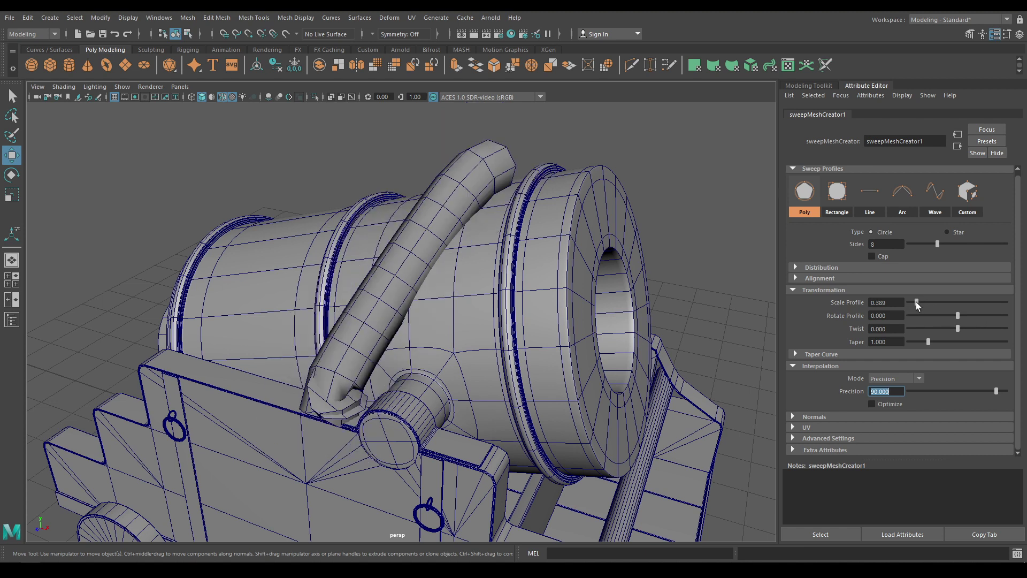
left_click_drag(916, 304, 911, 305)
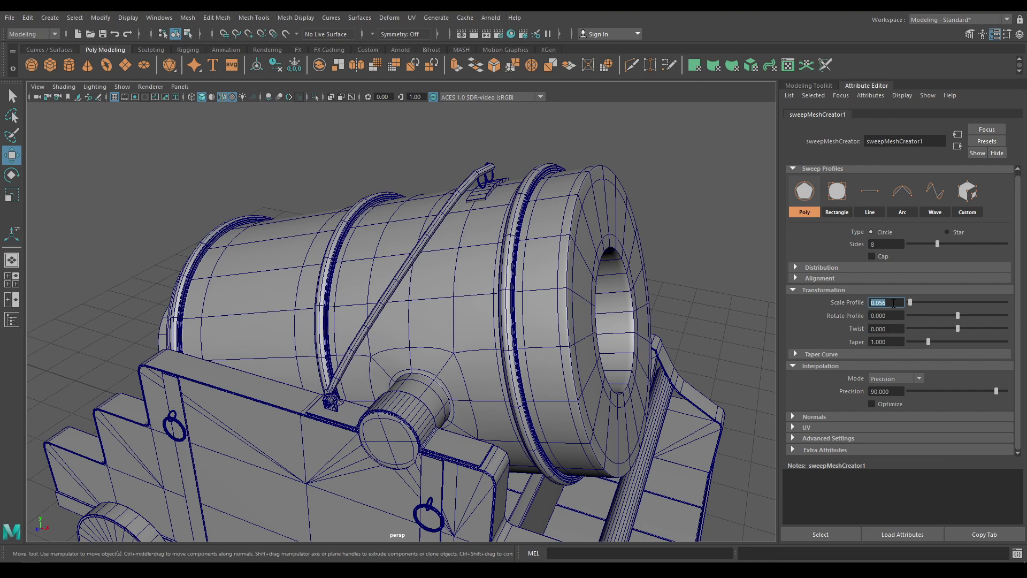
key("Return")
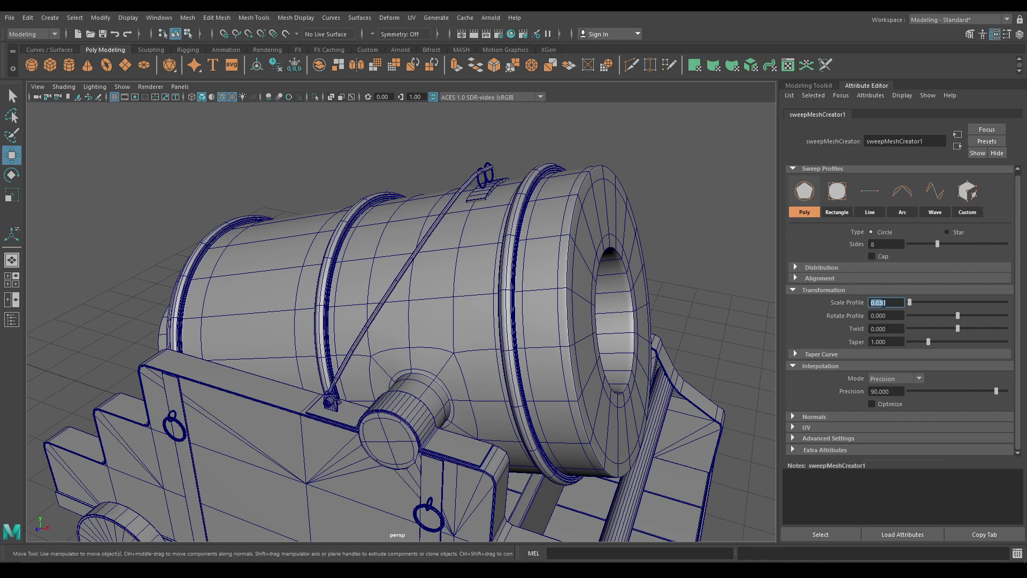
left_click_drag(475, 392, 362, 424, "alt")
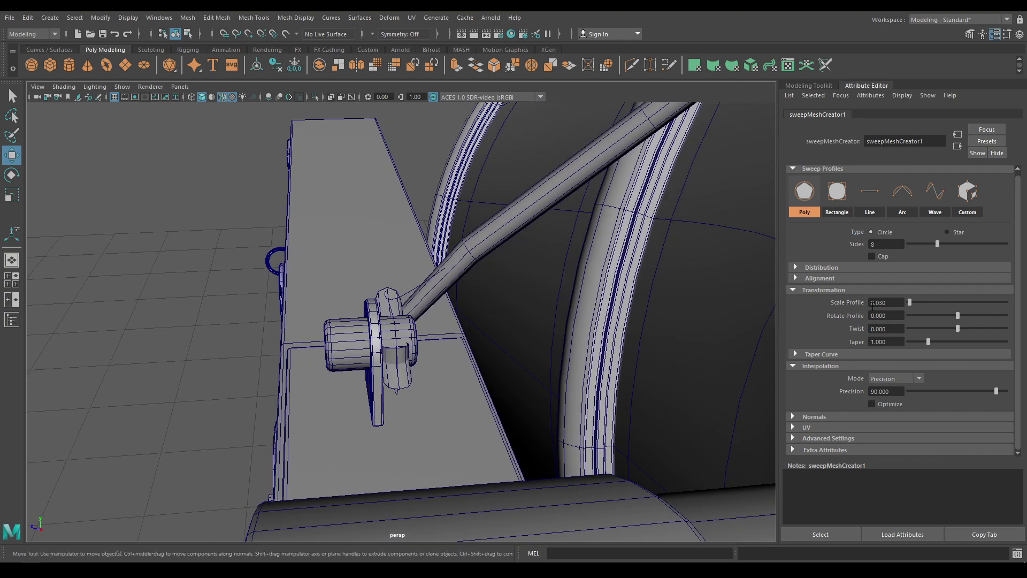
left_click(895, 306)
type("0.020")
key("Return")
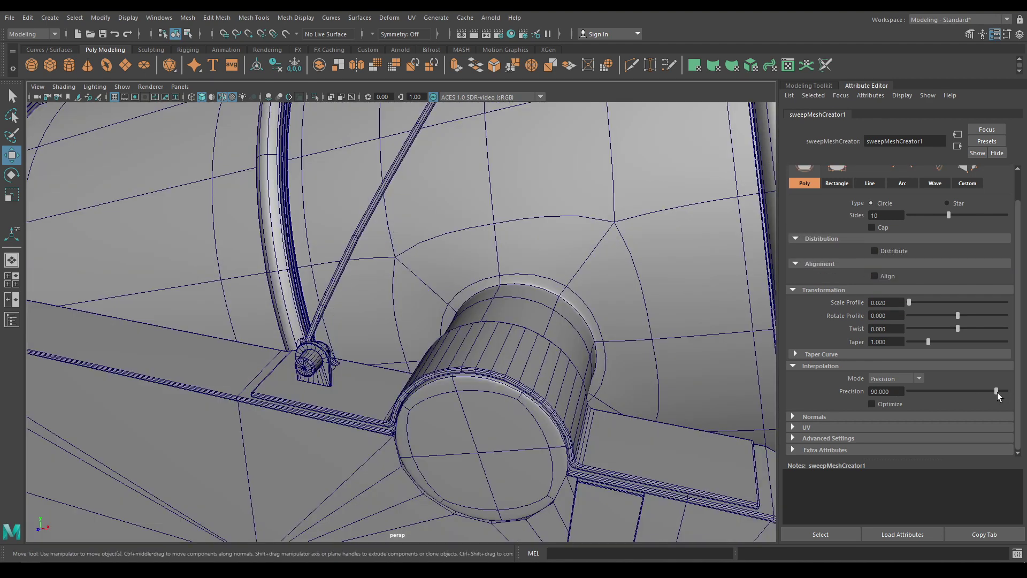
Step: Raise the sweep's interpolation precision to 100 and enable Optimize
left_click_drag(997, 391, 1005, 394)
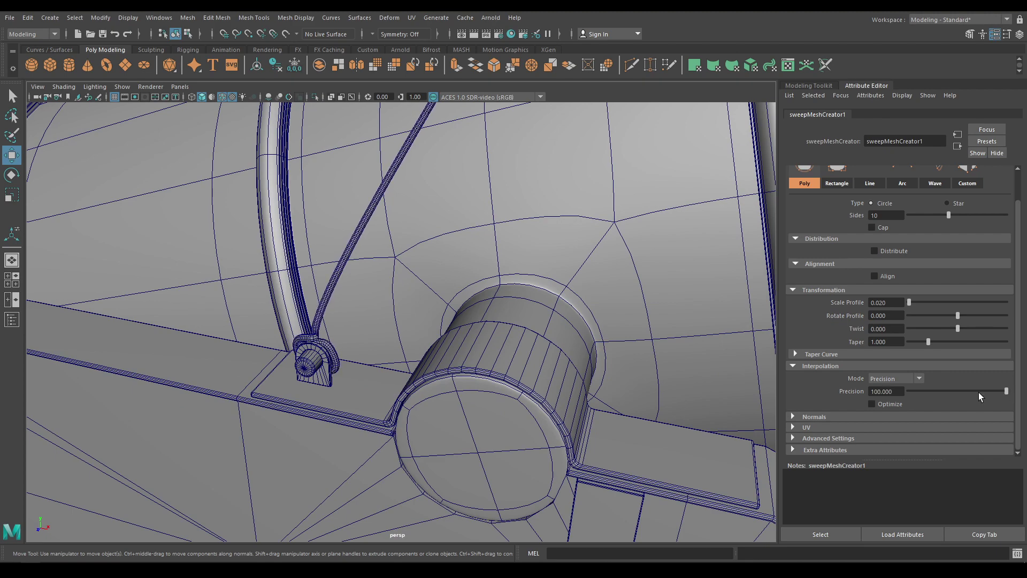
left_click_drag(406, 444, 464, 363, "alt")
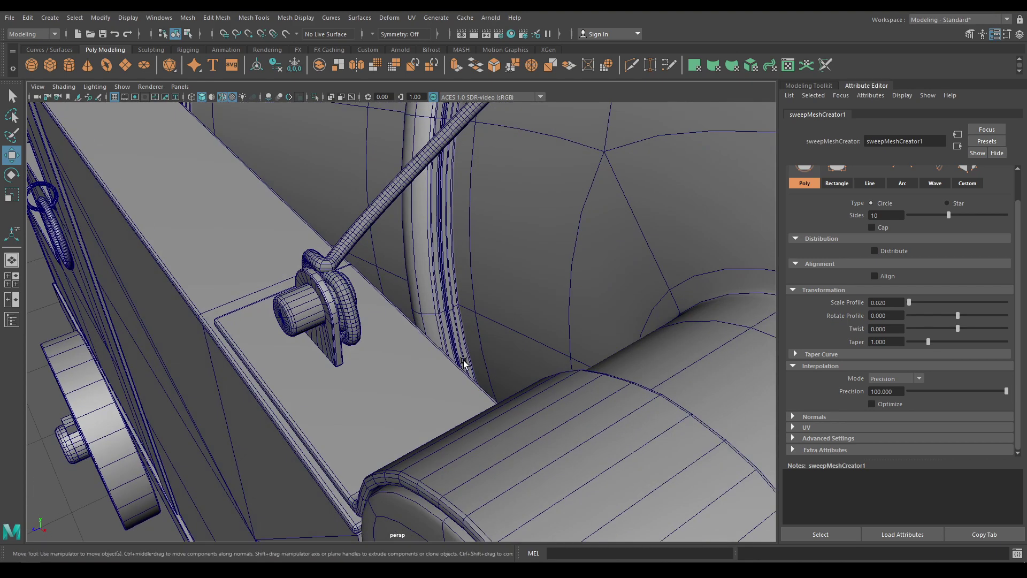
left_click(890, 404)
Step: Show the Outliner, select curve1 and display its control vertices for editing at the ringed plate
left_click_drag(375, 267, 553, 338, "alt")
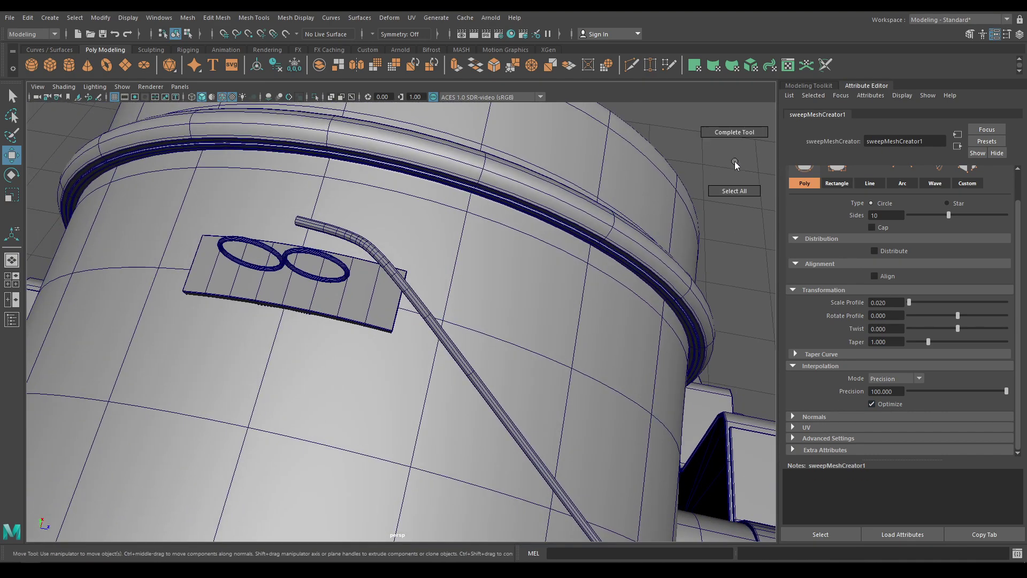
left_click(436, 321)
left_click(14, 322)
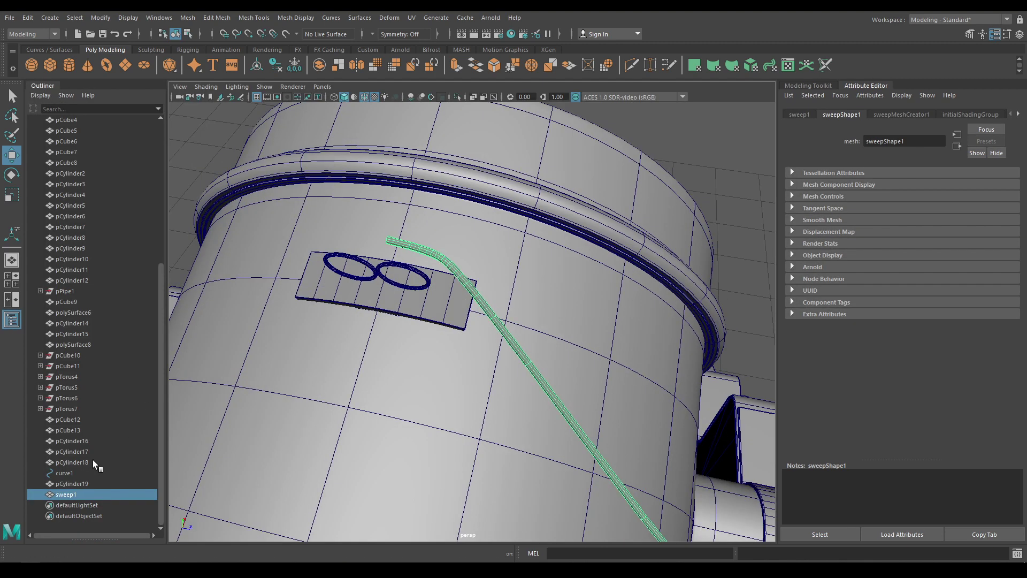
left_click(80, 472)
right_click_drag(474, 272, 508, 259)
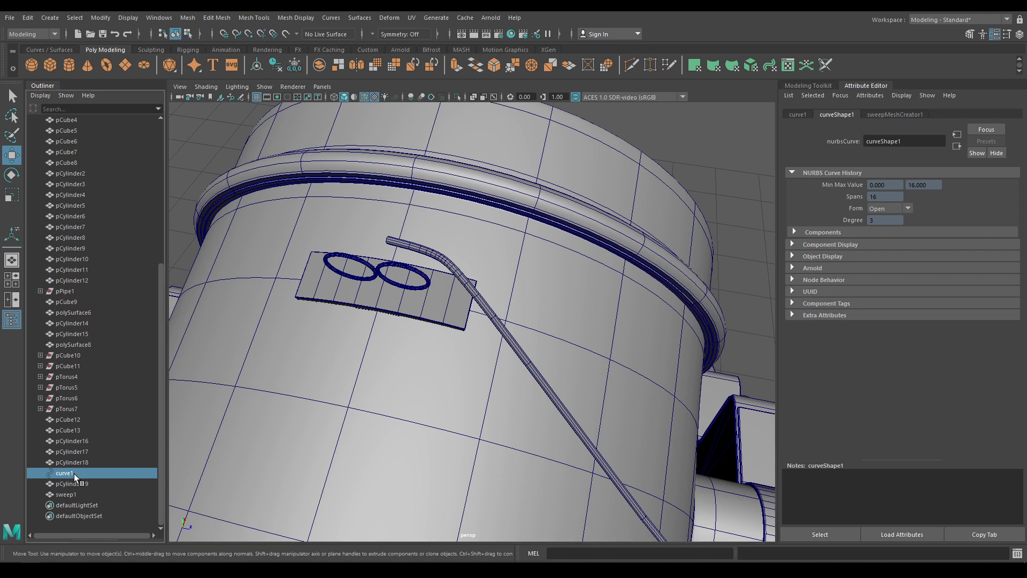
right_click_drag(185, 146, 124, 139)
Step: In the top view, shift the rope curve's last control vertices sideways toward the plate's rings
key("space")
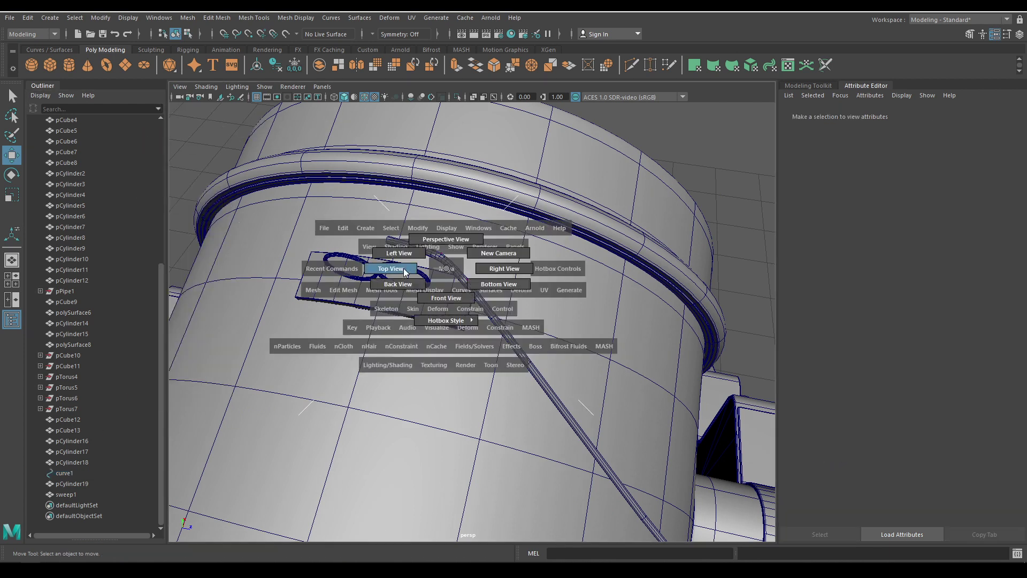
left_click_drag(445, 267, 444, 244)
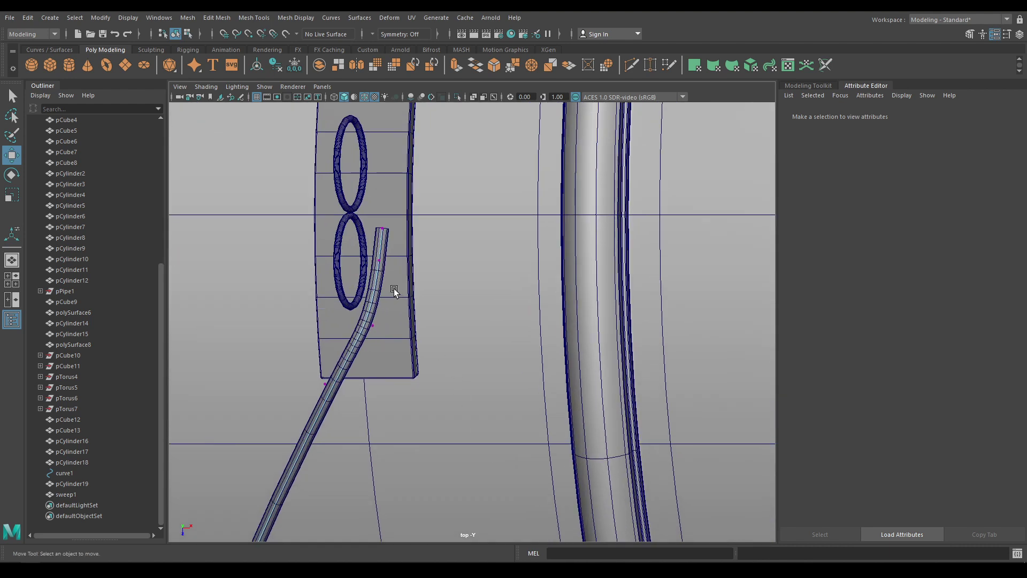
left_click(414, 240)
left_click_drag(431, 222, 416, 196)
mouse_move(395, 270)
left_mouse_down()
mouse_move(409, 254)
mouse_move(396, 263)
left_mouse_up()
left_click(378, 256)
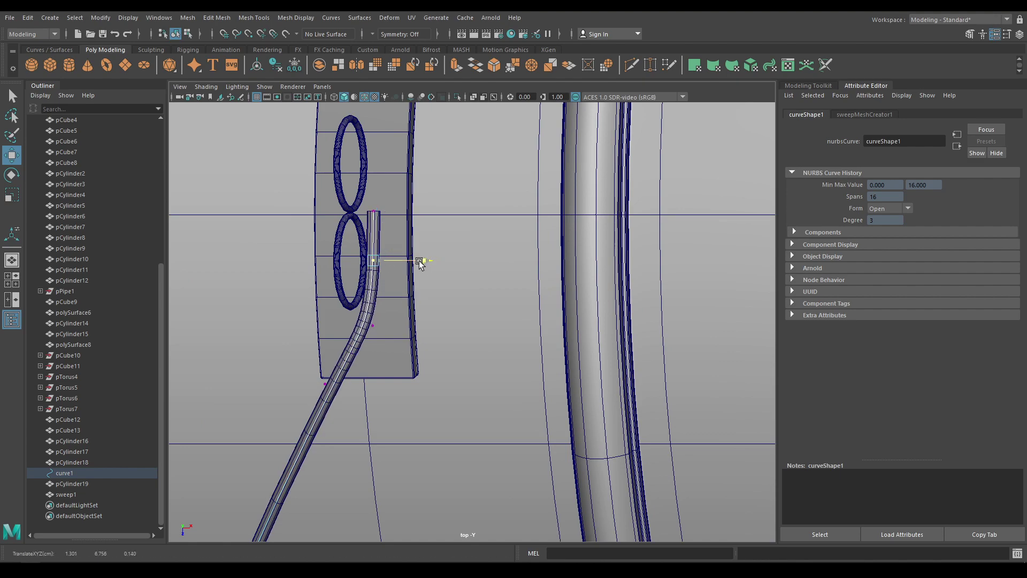
Step: In perspective, reposition the curve's end control vertex to where the two rings meet
key("space")
left_click_drag(420, 261, 404, 268)
right_click_drag(405, 267, 407, 343, "alt")
left_click_drag(406, 343, 600, 275, "alt")
right_click_drag(600, 275, 579, 291, "alt")
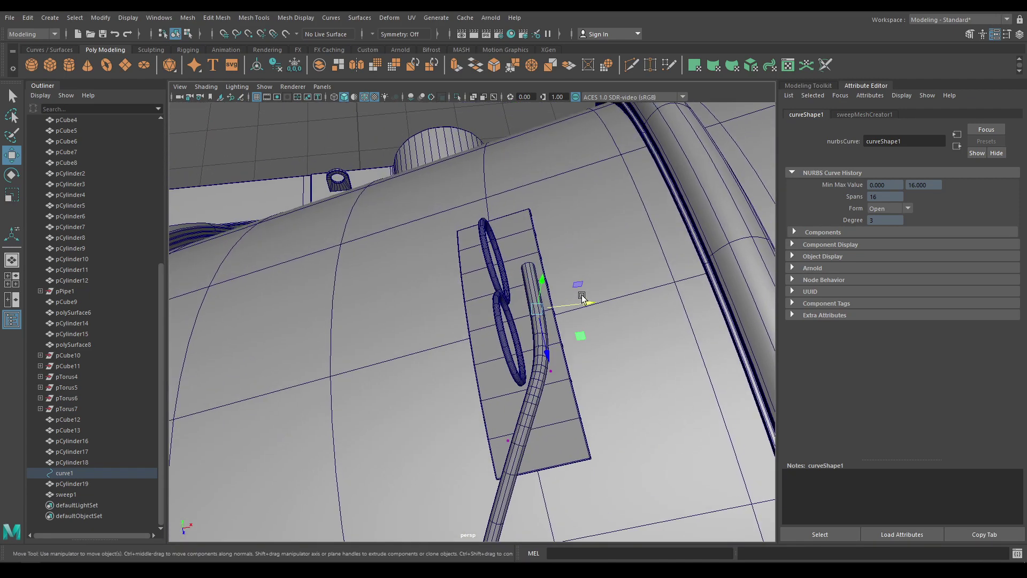
middle_click_drag(580, 291, 555, 264)
key("Right")
left_click_drag(554, 263, 484, 321, "alt")
middle_click_drag(484, 321, 488, 309)
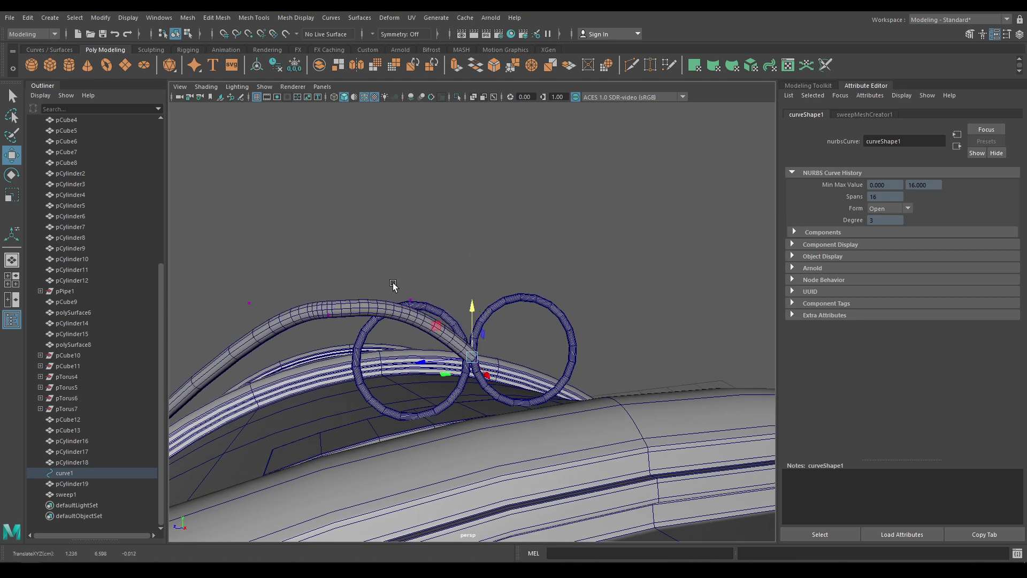
Step: Adjust the neighbouring control vertices so the rope passes through the near ring, then return to object selection
left_click(410, 300)
middle_click_drag(410, 300, 389, 312)
left_click_drag(309, 293, 369, 353)
left_click_drag(325, 270, 574, 296)
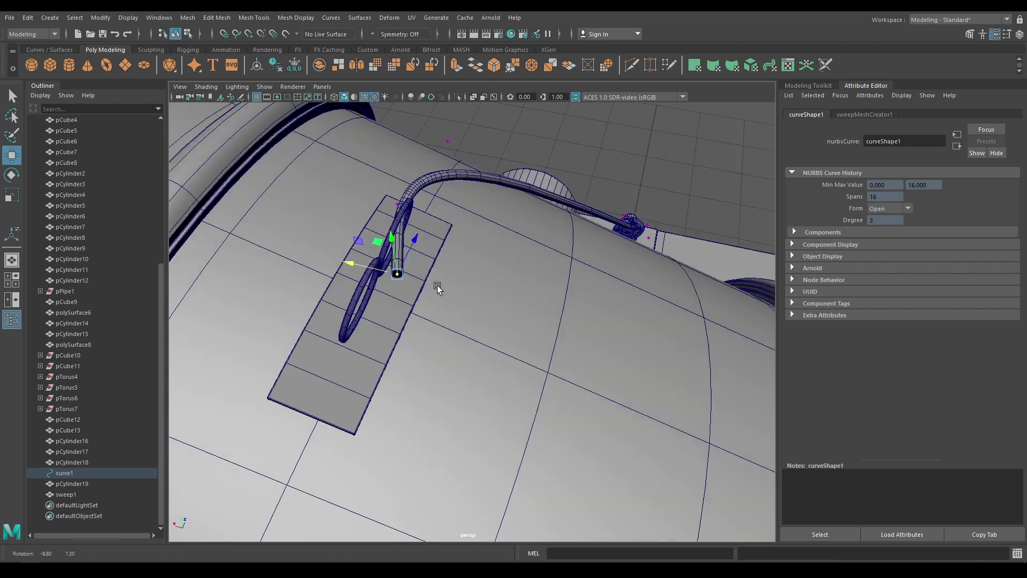
left_click_drag(438, 284, 337, 350, "alt")
left_click_drag(281, 328, 538, 247)
right_click_drag(538, 247, 593, 224)
Step: Select the swept rope mesh and delete its construction history
left_click(438, 289)
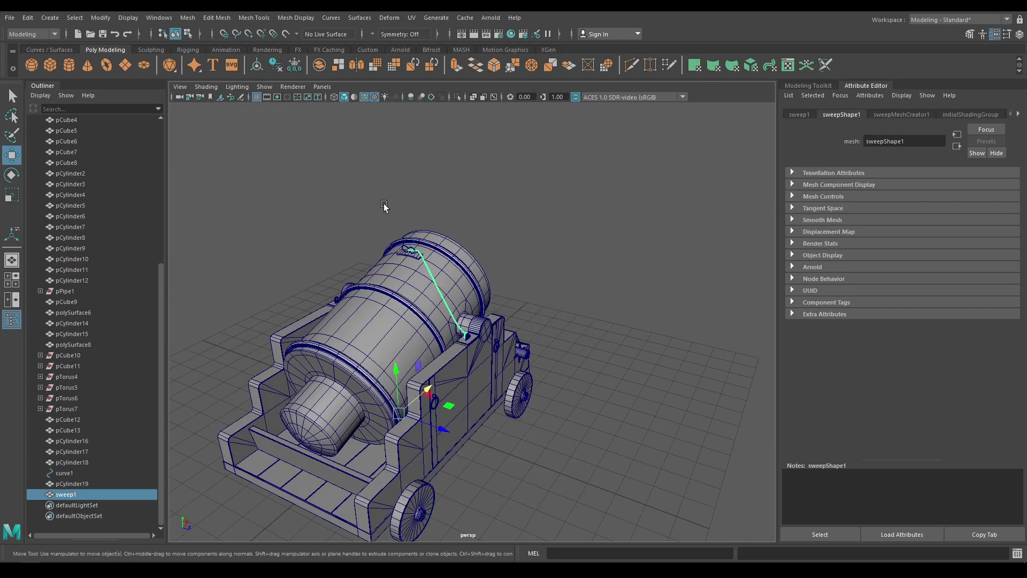
right_click_drag(383, 205, 395, 379, "alt")
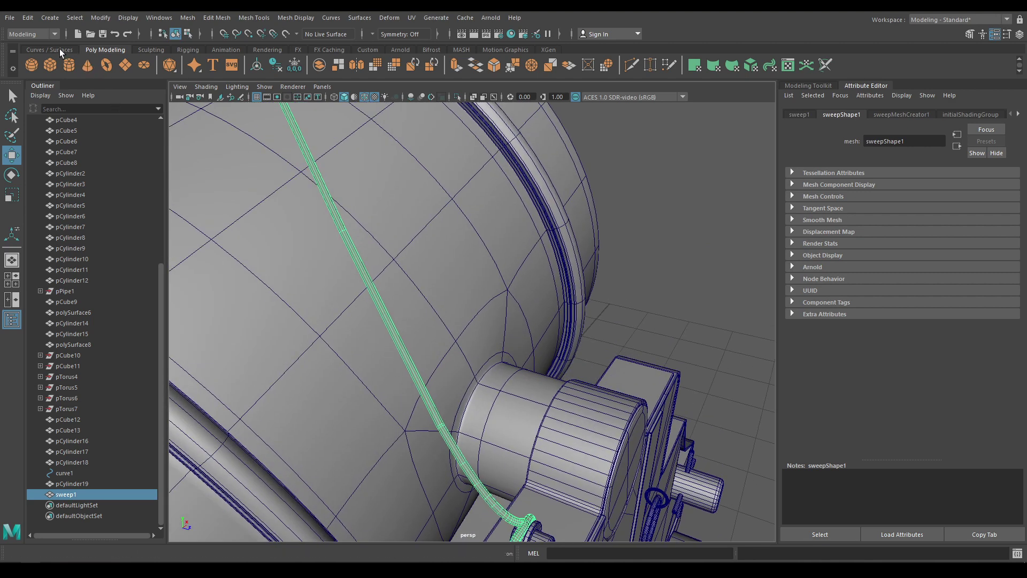
left_click(30, 17)
mouse_move(85, 153)
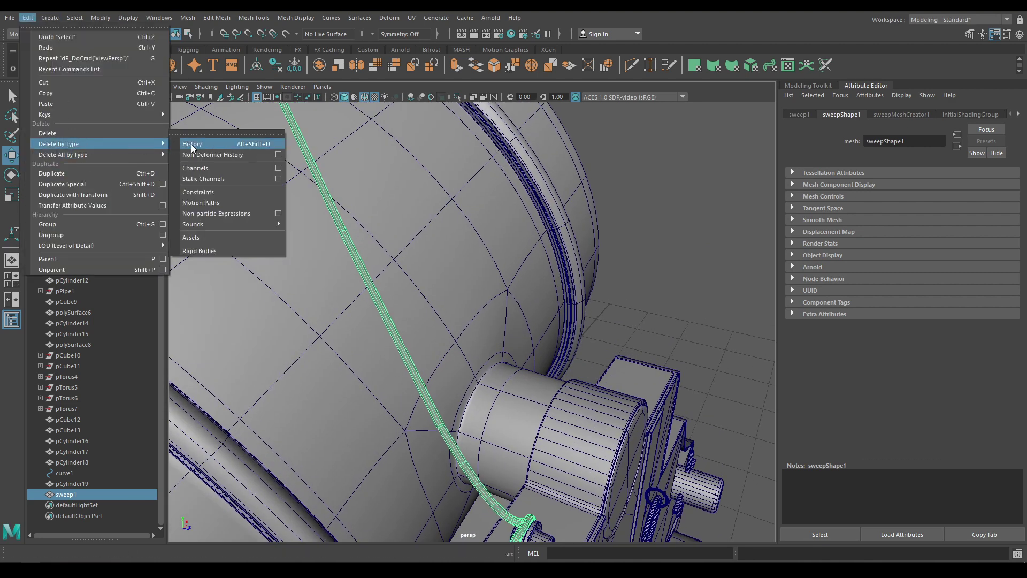
left_click(197, 144)
Step: Delete curve1, reselect the sweep1 rope mesh and hide the Outliner
left_click(94, 474)
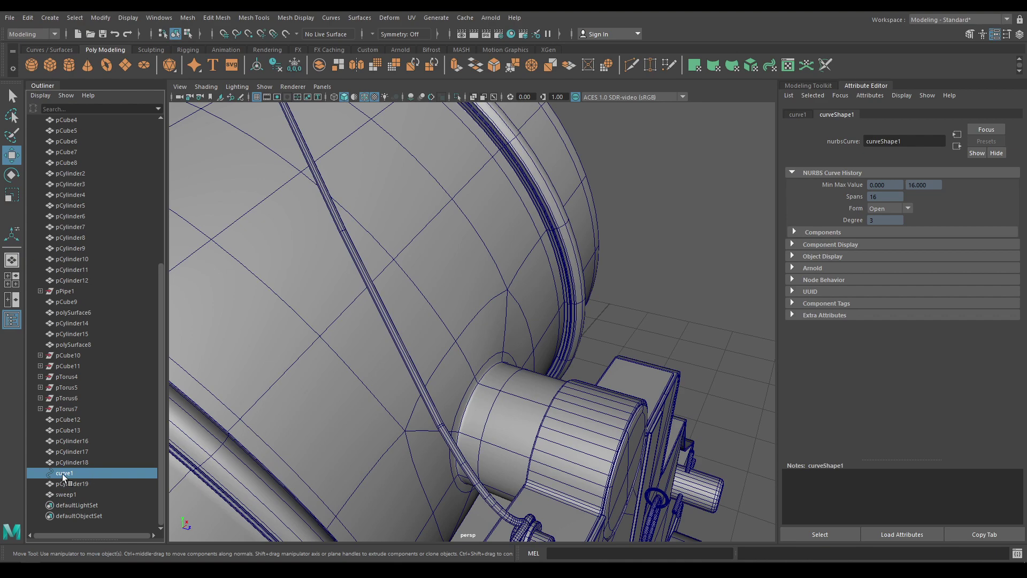
key("Delete")
left_click(73, 491)
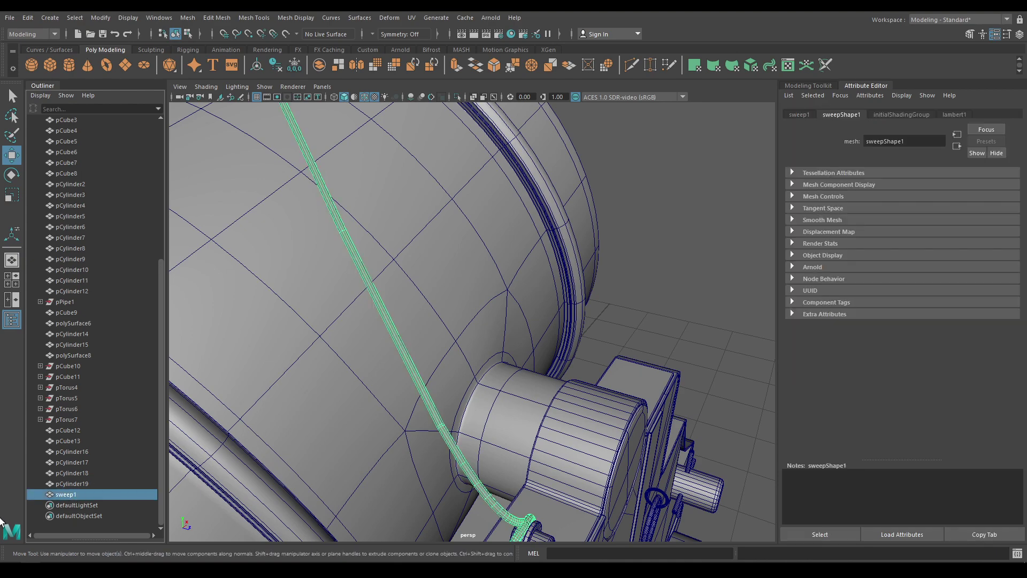
left_click(12, 319)
Step: Duplicate the rope mesh and mirror the copy to the barrel's other side with Scale Z of -1
left_click_drag(213, 278, 371, 336, "alt")
key("space")
left_click(428, 340)
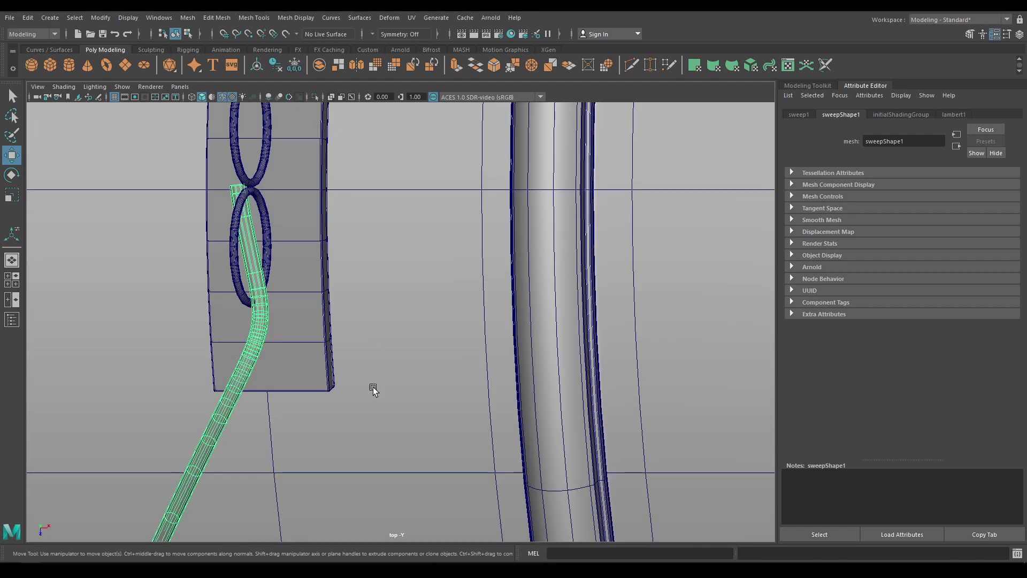
scroll(357, 245, "down", 5)
scroll(400, 354, "up", 5)
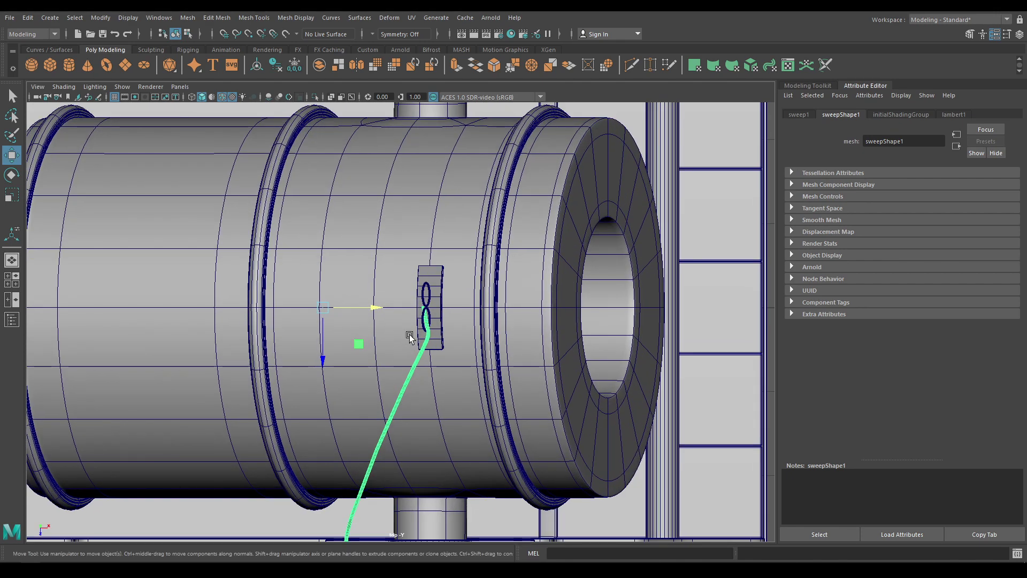
left_click(1020, 35)
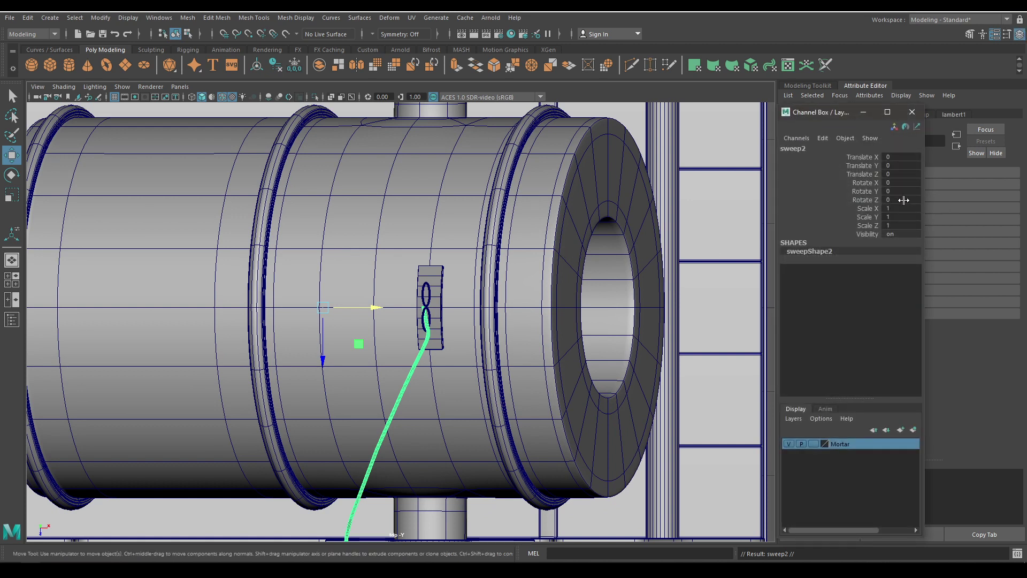
left_click(889, 217)
left_click(898, 225)
type("-1")
key("Return")
left_click(912, 112)
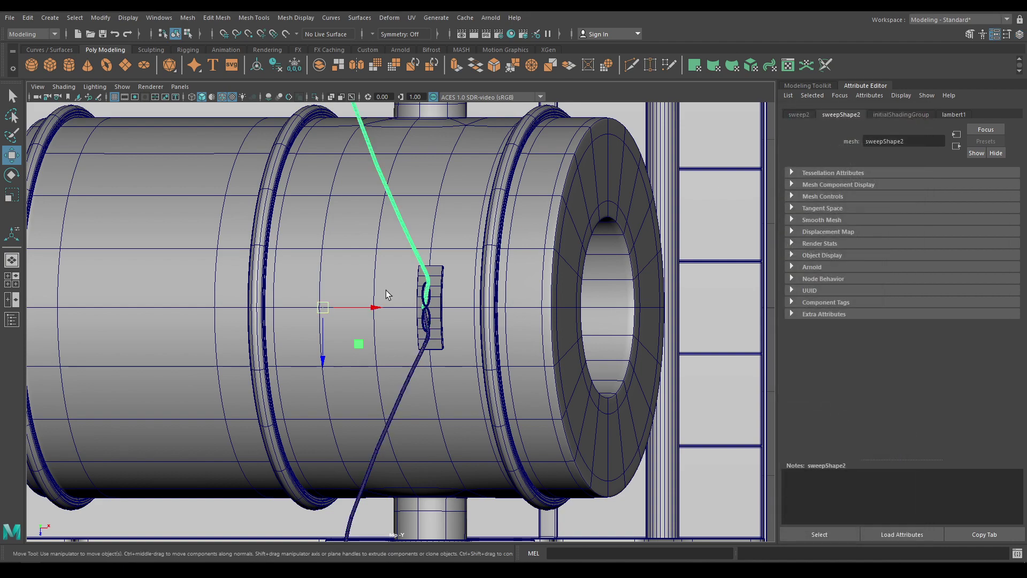
Step: Select both rope halves where they meet between the rings and combine them into one mesh
left_click_drag(386, 289, 338, 369, "alt")
key("space")
left_click(338, 369)
left_click(251, 377, "shift")
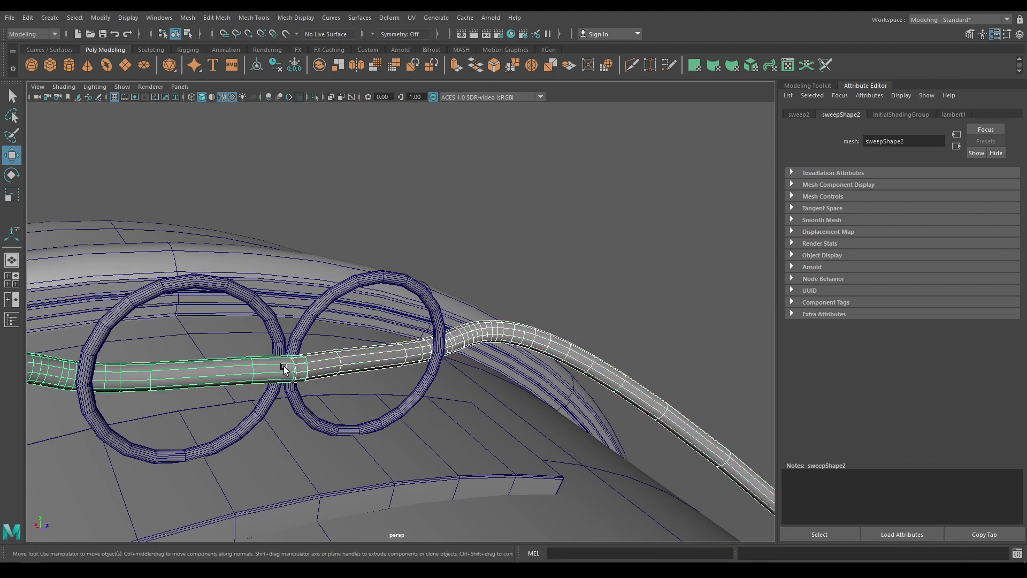
right_click(284, 367, "shift")
left_click(267, 507)
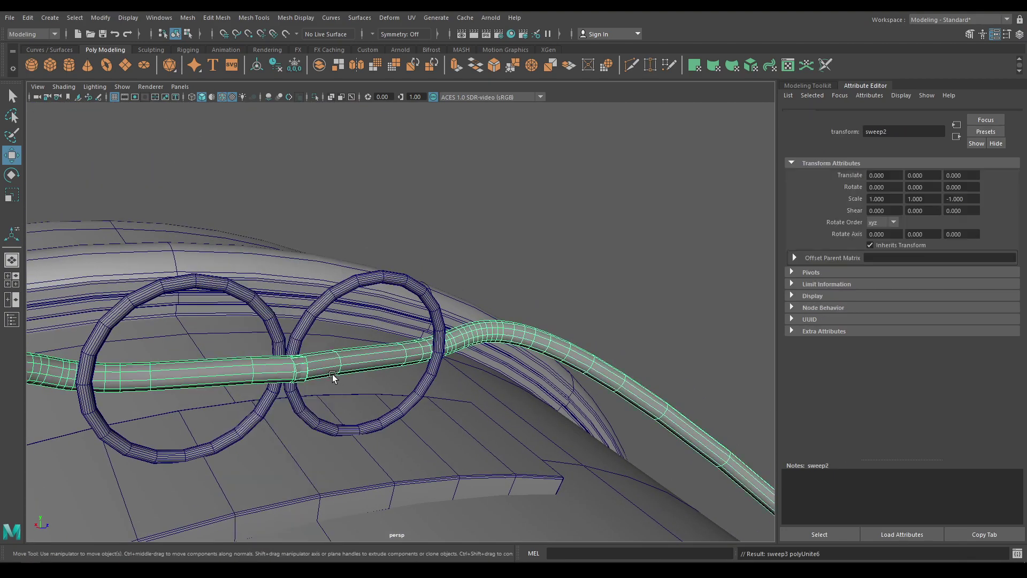
Step: Delete the overlapping rope faces in the middle between the two rings
left_click_drag(333, 374, 436, 317, "alt")
right_click(440, 315)
left_click(436, 303)
left_click_drag(429, 352, 346, 294)
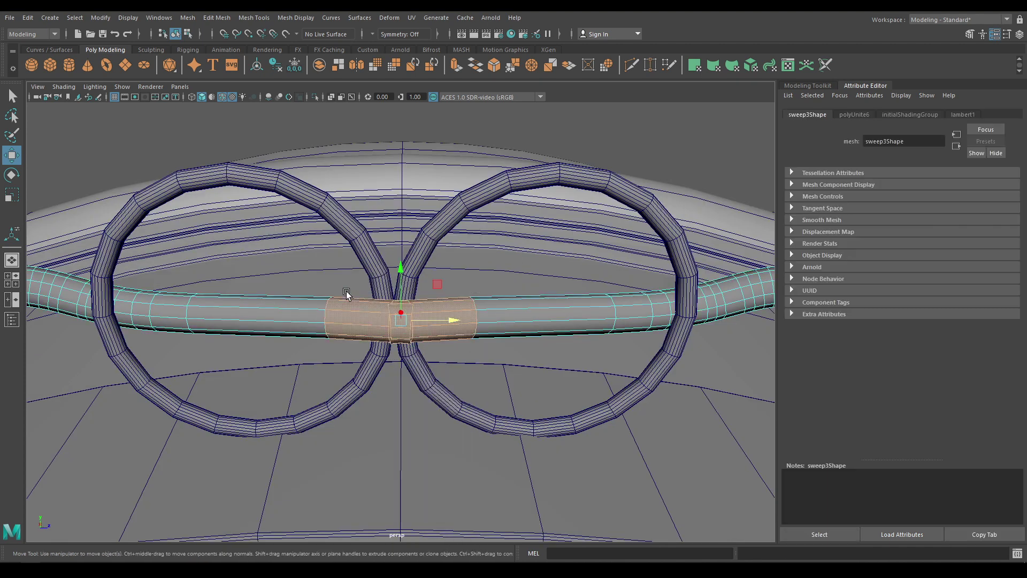
key("Delete")
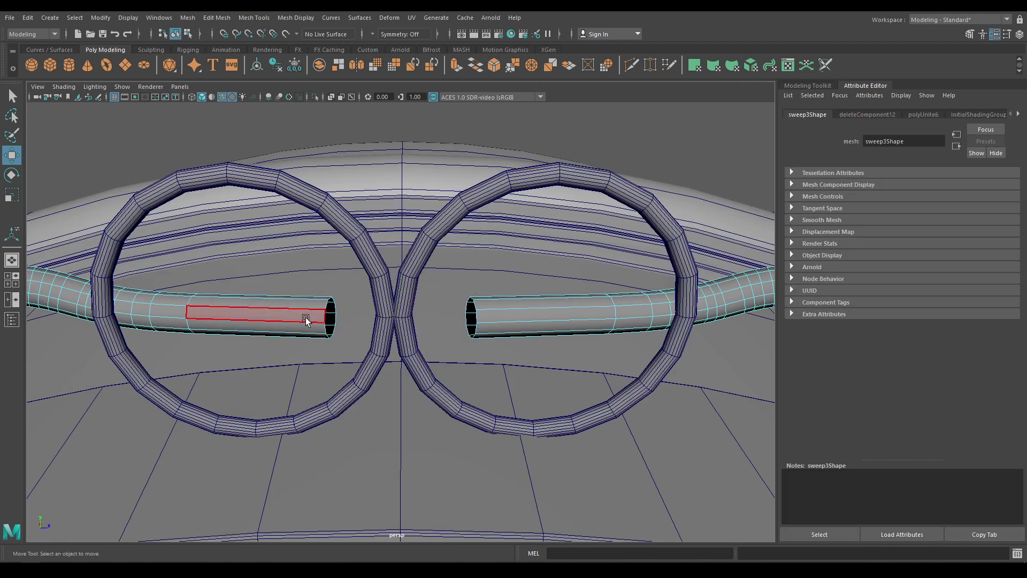
Step: Select the open border edge loops on both rope ends and bridge them across the gap
right_click_drag(314, 316, 304, 257)
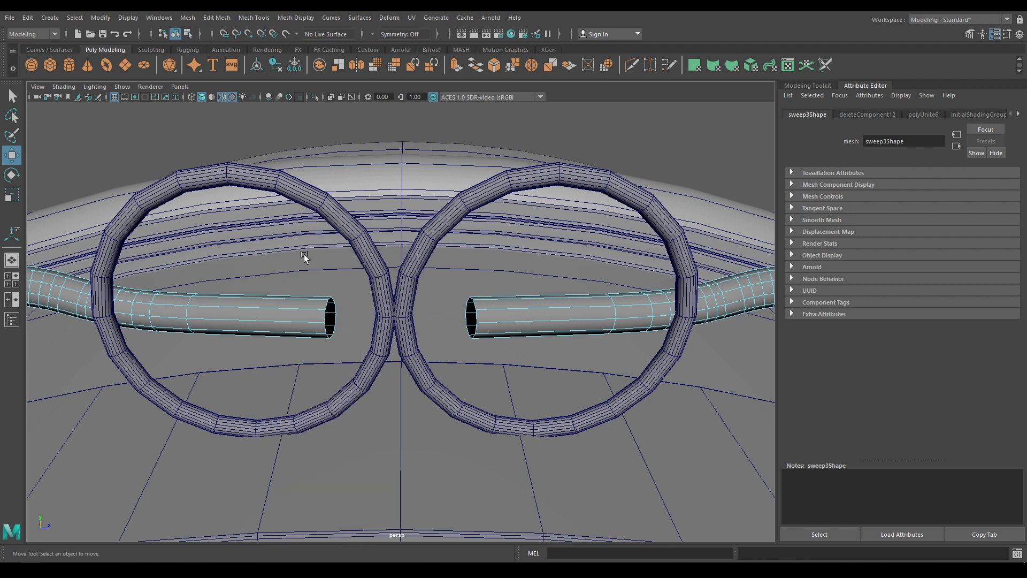
double_click(325, 317)
double_click(472, 316, "shift")
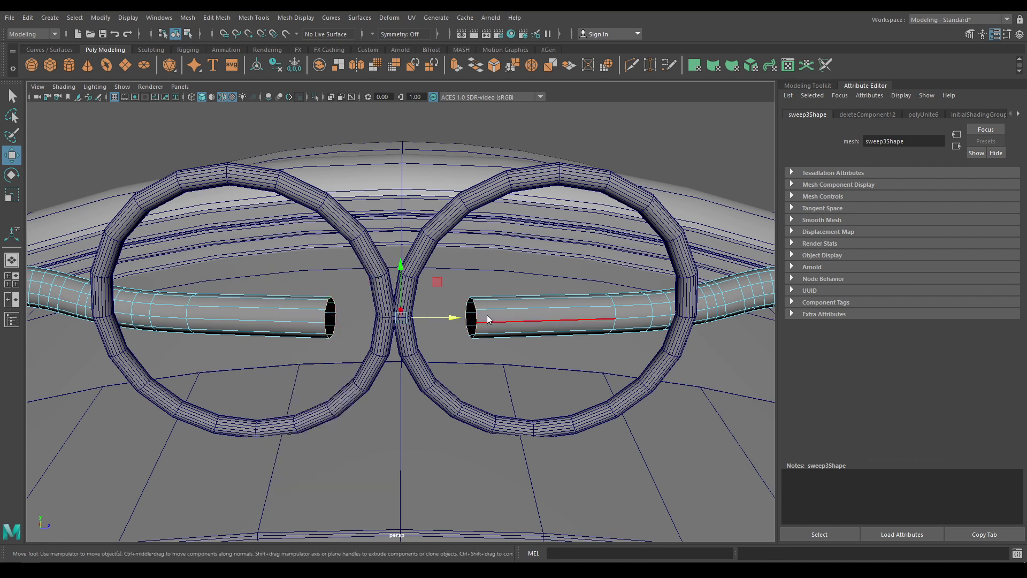
right_click_drag(486, 314, 474, 445, "shift")
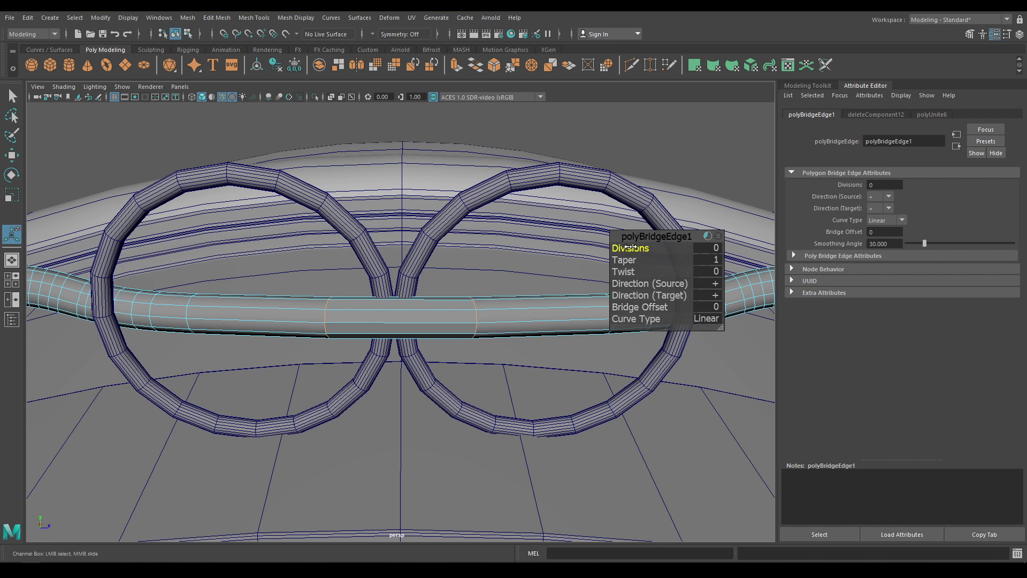
Step: Set the bridge's divisions to 1 and move the new middle edge loop so the rope bends between the two rings
key("w")
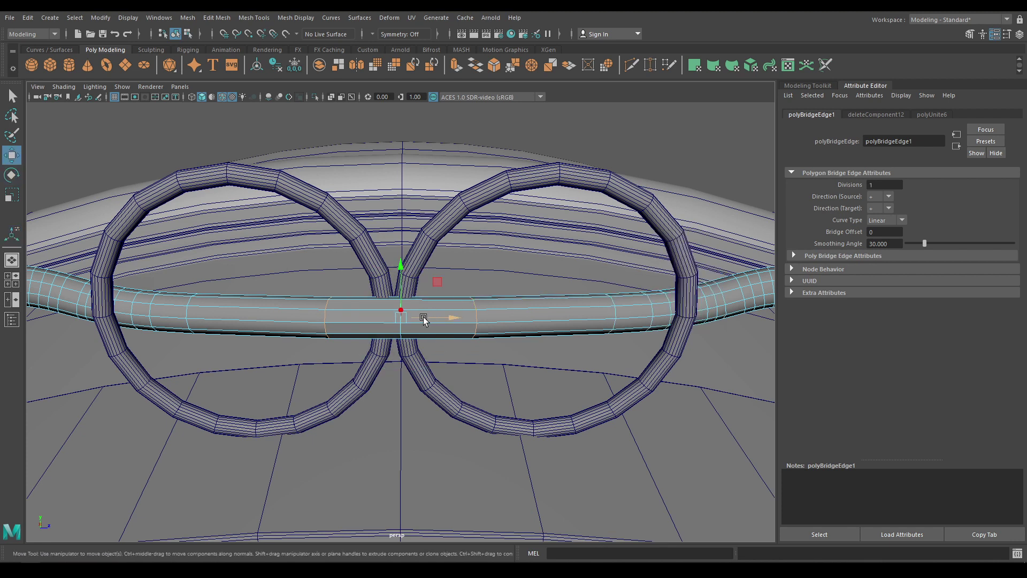
right_click(415, 272)
left_click_drag(401, 335, 398, 277, "alt")
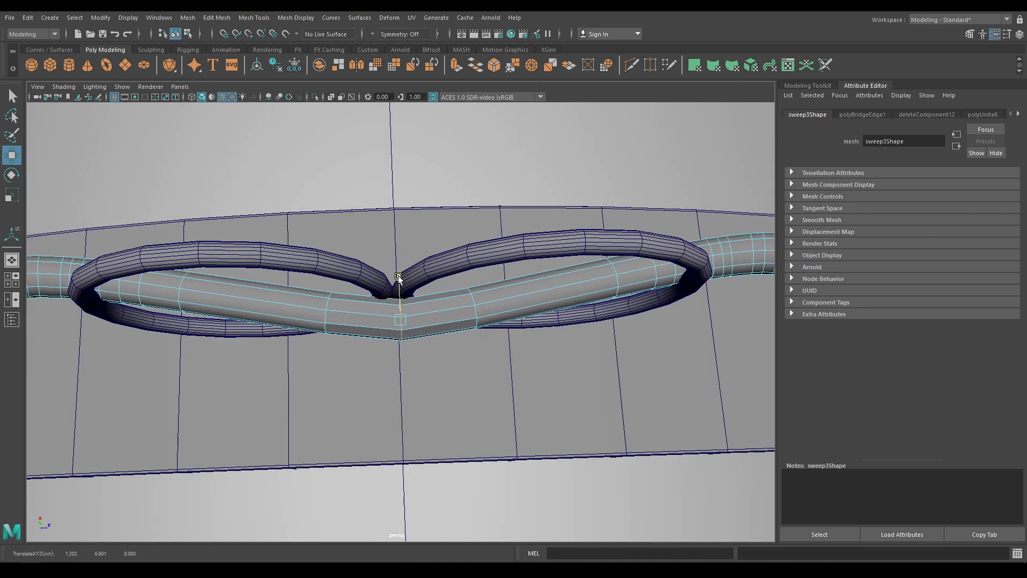
right_click_drag(400, 306, 402, 236)
scroll(385, 176, "down", 5)
Step: Select the vertices at the rope's end beside the trunnion and shift them with soft selection to fit the side ring
left_click_drag(385, 176, 183, 293, "alt")
scroll(361, 340, "down", 1)
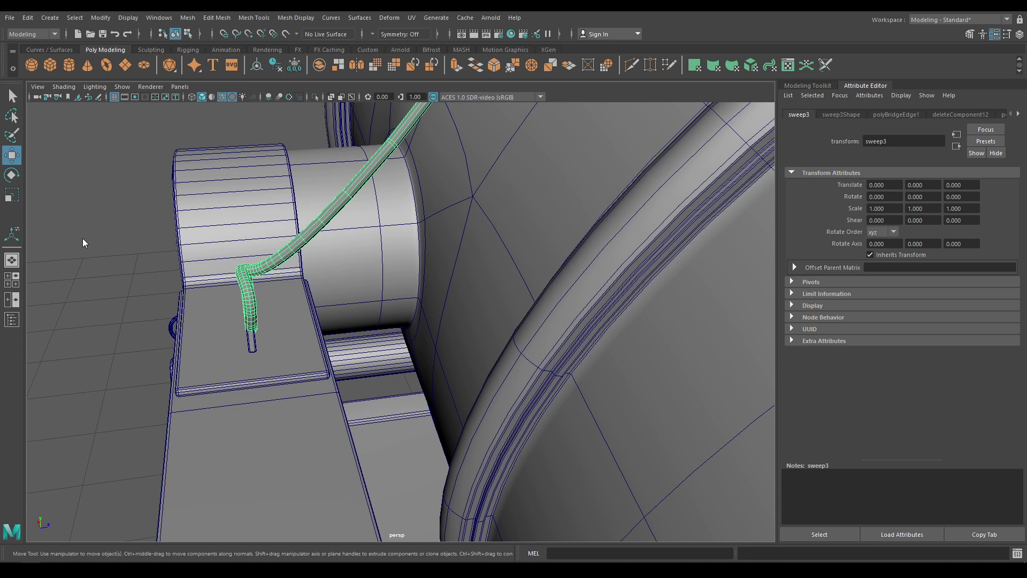
right_click(83, 242)
key("ctrl+z")
left_click_drag(191, 224, 310, 376)
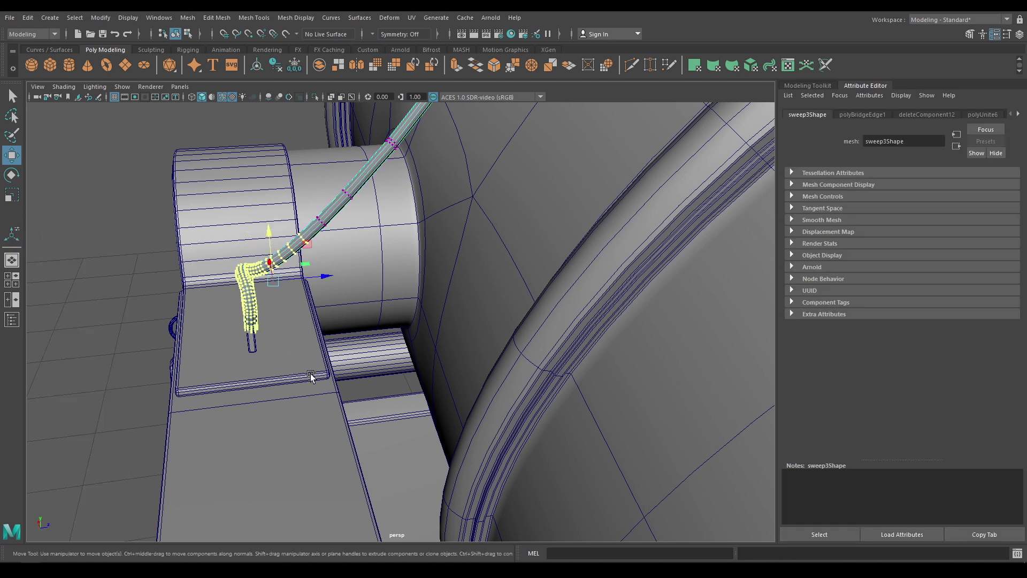
key("b")
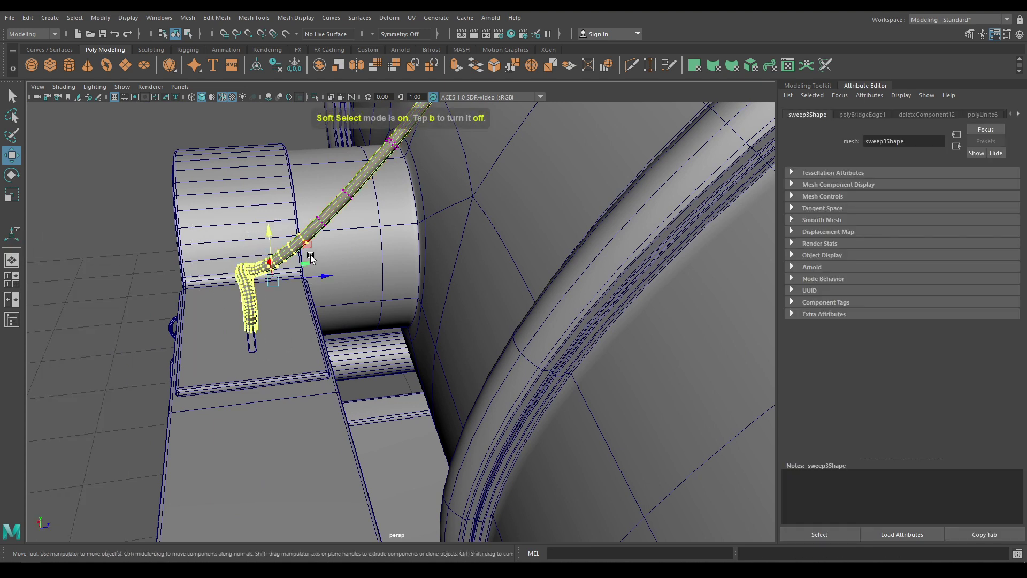
left_click_drag(311, 258, 384, 340, "alt")
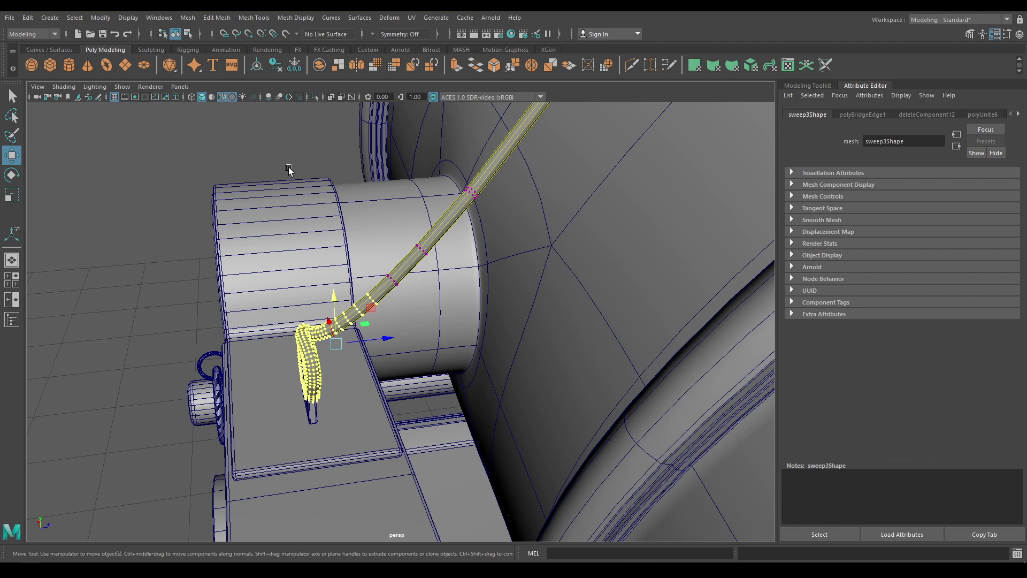
left_click_drag(329, 343, 117, 316)
right_click_drag(118, 316, 142, 275)
left_click_drag(321, 300, 625, 365, "alt")
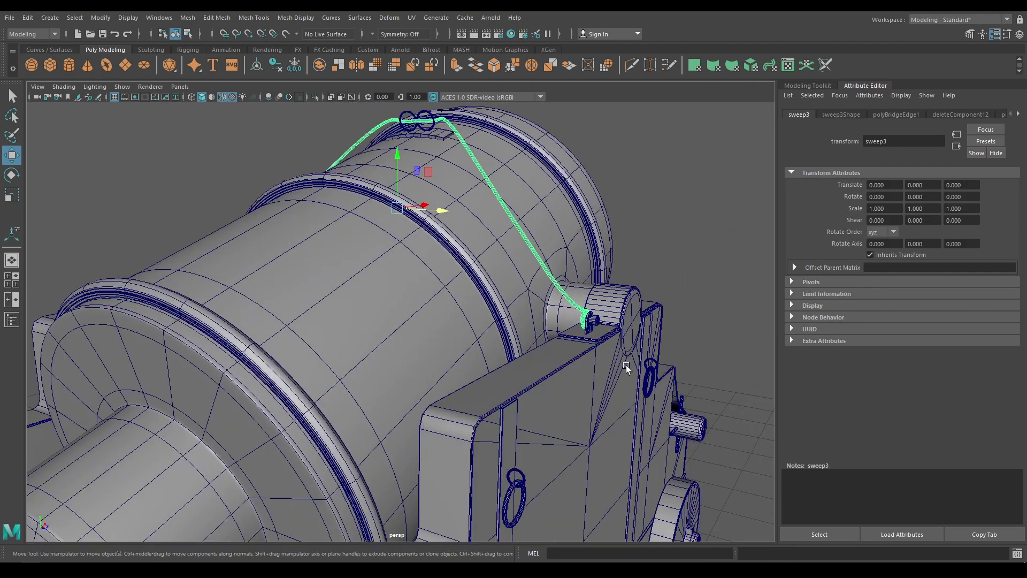
Step: Duplicate the small pin cylinder at the rope's end and move the copy through the opposite side's ring, at Translate Z -3.006
left_click(604, 322)
key("ctrl+d")
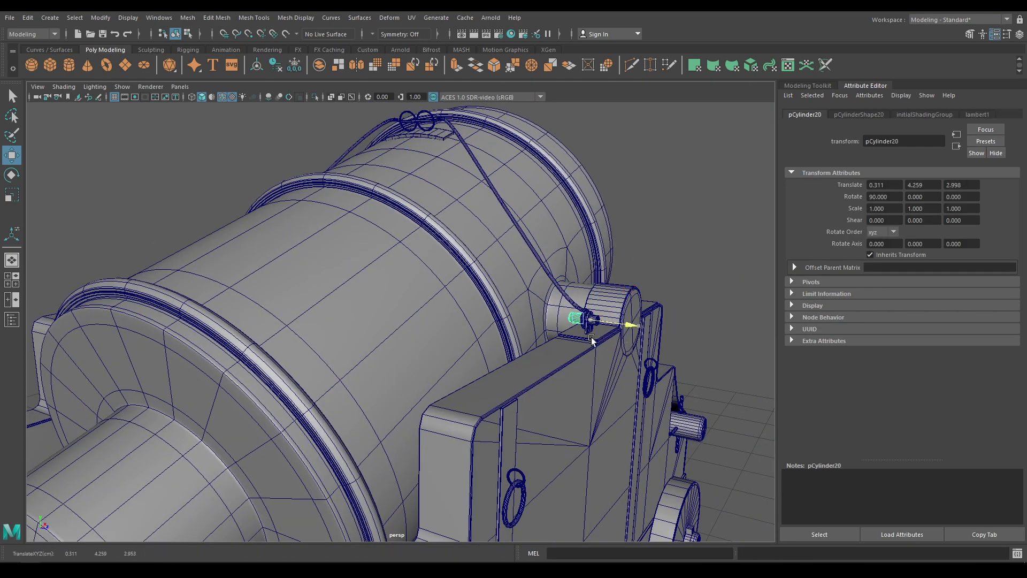
left_click_drag(632, 332, 412, 325, "alt")
right_click_drag(413, 324, 476, 398, "alt")
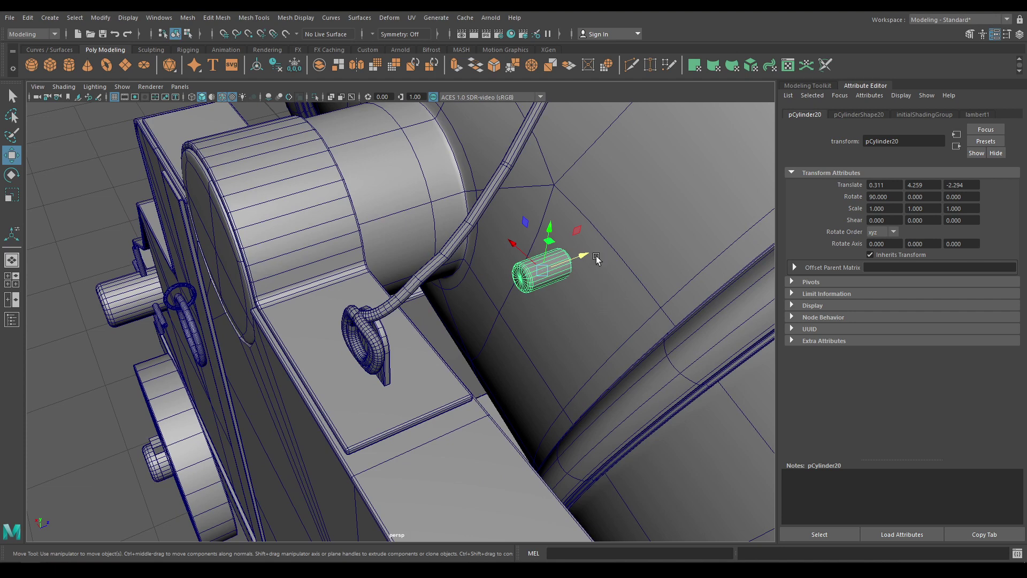
left_click_drag(597, 259, 425, 328)
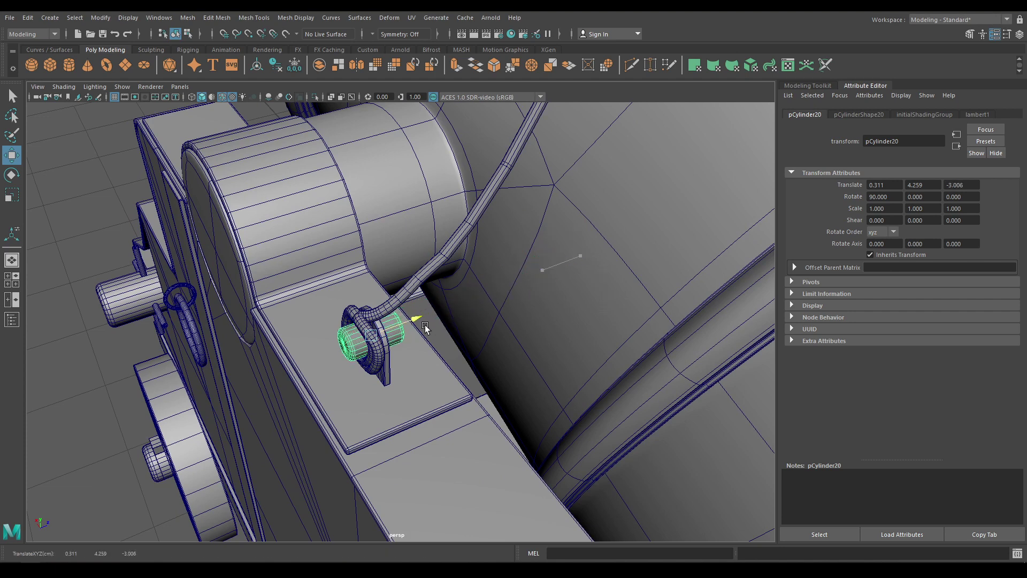
left_click(41, 413)
Step: Select all parts of the cannon and assign them the existing blinn1 material
left_click_drag(41, 413, 241, 256, "alt")
scroll(183, 369, "down", 10)
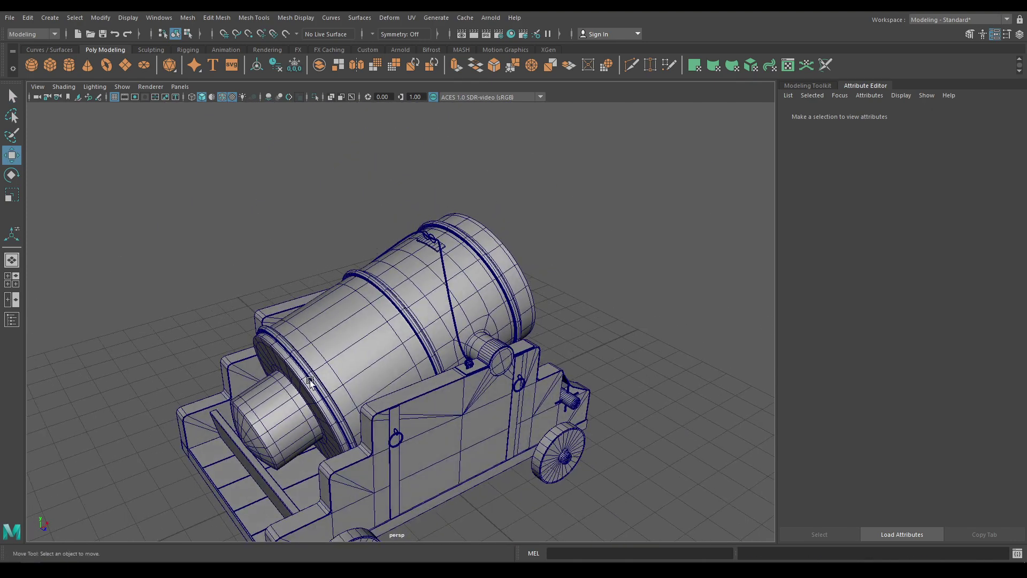
scroll(223, 193, "down", 10)
left_click_drag(222, 193, 505, 336)
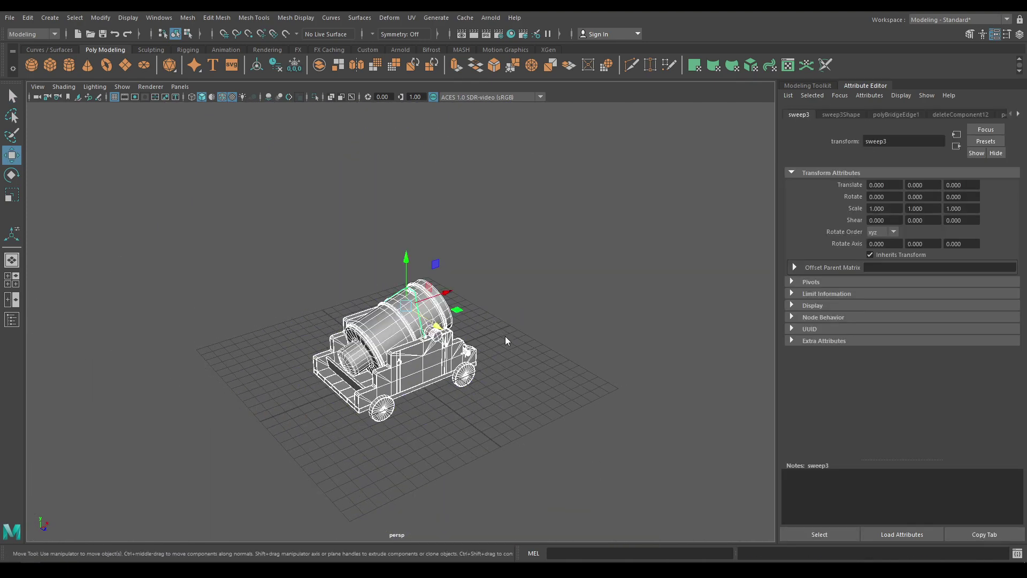
right_click_drag(505, 271, 509, 556)
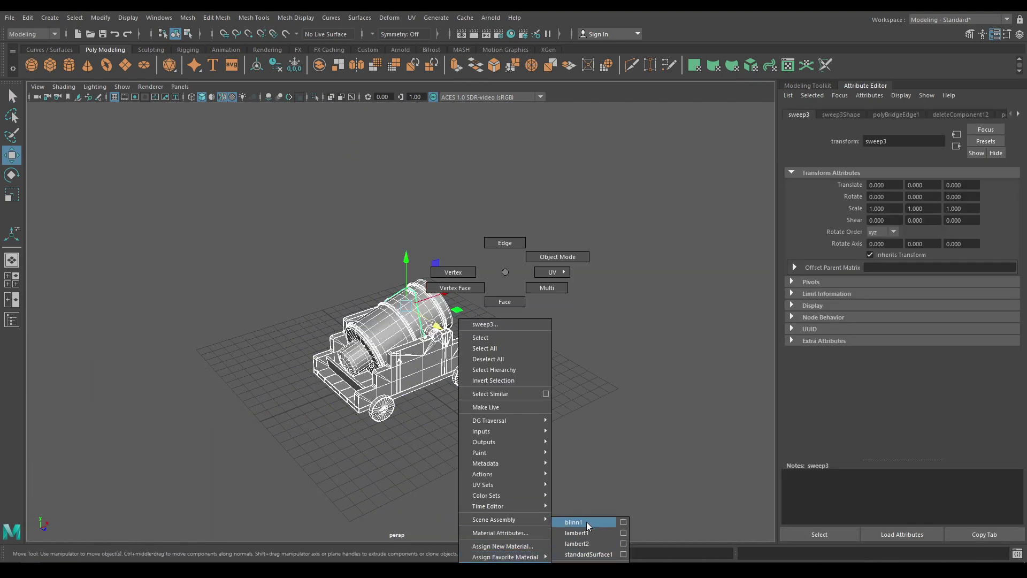
right_click_drag(586, 522, 586, 522)
left_click(558, 370)
Step: Turn off the wireframe display on the shaded model and inspect the whole cannon from the side and the muzzle end
left_click_drag(558, 370, 438, 364, "alt")
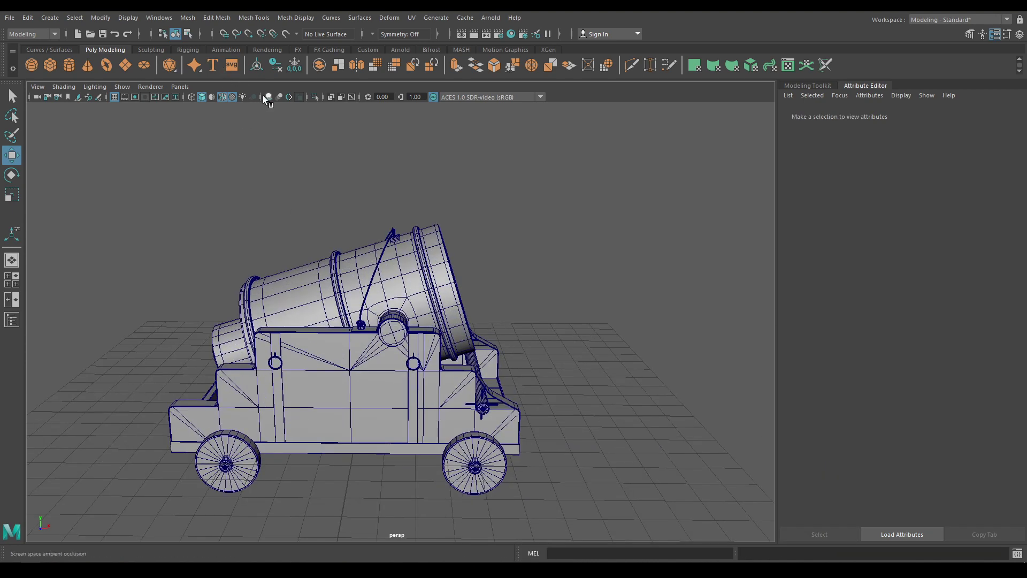
left_click(232, 97)
mouse_move(367, 208)
left_mouse_down("alt")
mouse_move(303, 240)
mouse_move(344, 332)
mouse_move(297, 359)
mouse_move(320, 420)
mouse_move(237, 413)
mouse_move(172, 421)
mouse_move(331, 418)
left_mouse_up("alt")
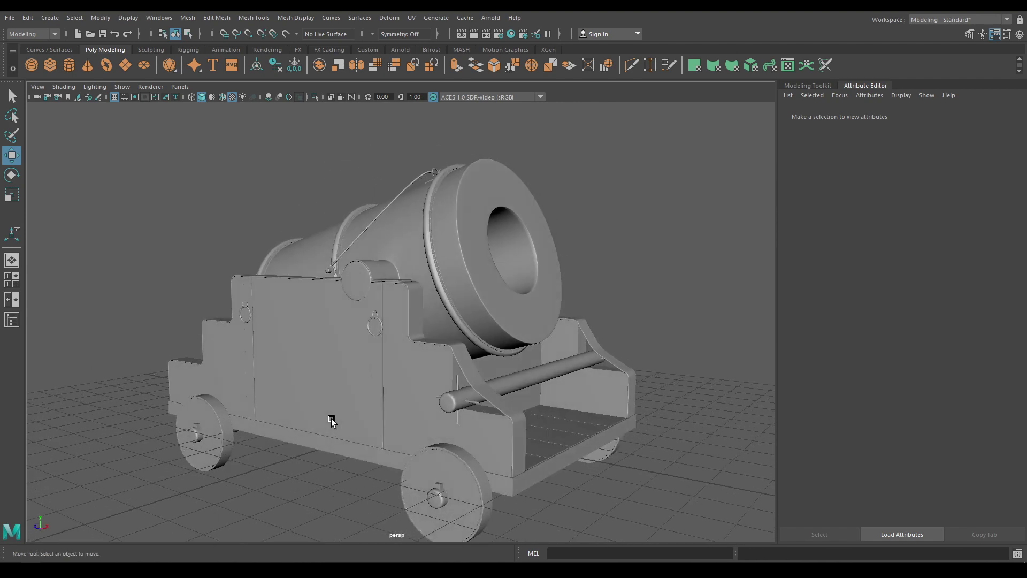
left_click_drag(493, 446, 454, 394, "alt")
right_click_drag(453, 394, 423, 385, "alt")
left_click_drag(422, 385, 603, 370, "alt")
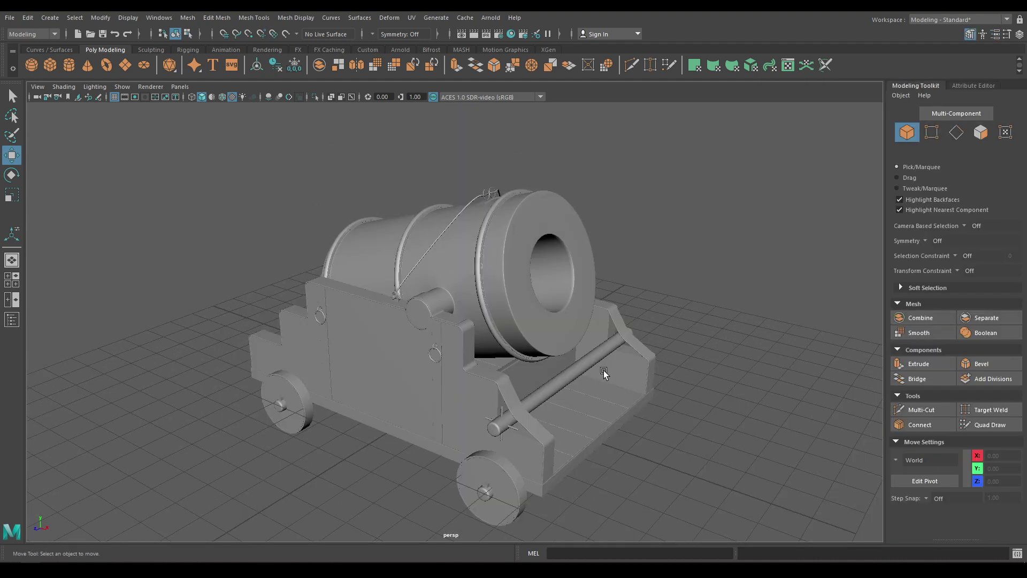